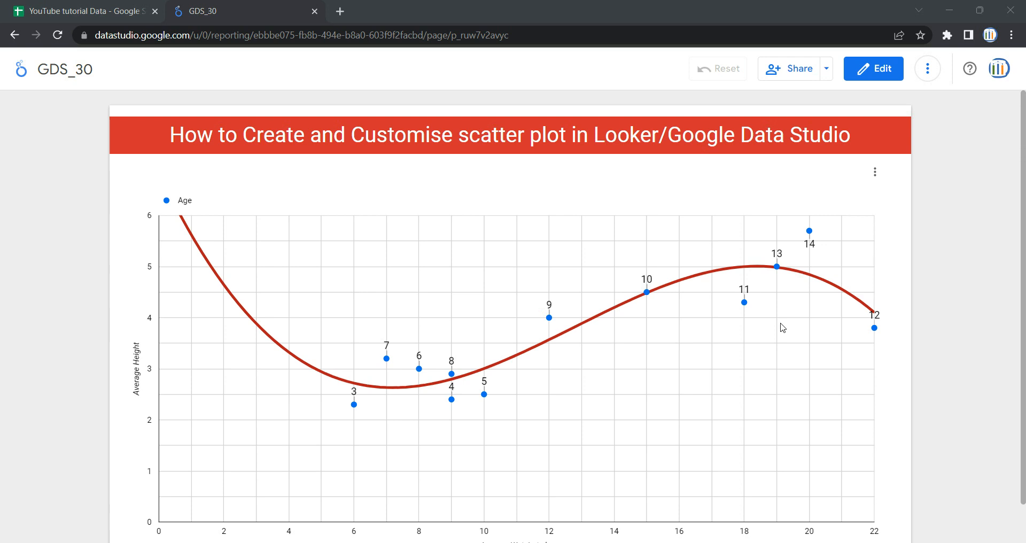
Step: Inspect the scatter plot of average height against average weight, including the points for ages 7 and 6
{"action": "mouse_move", "coordinate": [424, 373]}
{"action": "scroll", "coordinate": [481, 418], "scroll_direction": "down", "scroll_amount": 1}
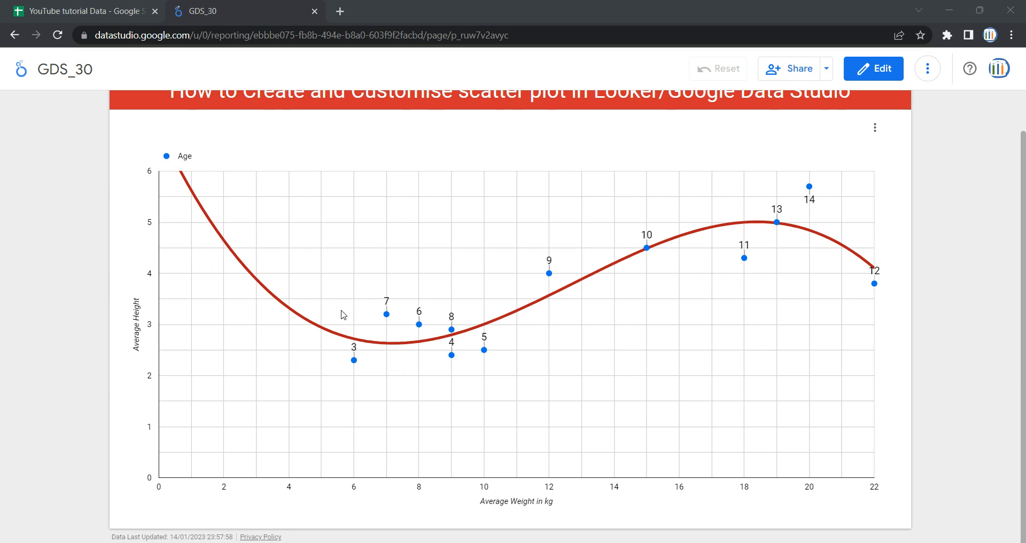
{"action": "mouse_move", "coordinate": [388, 315]}
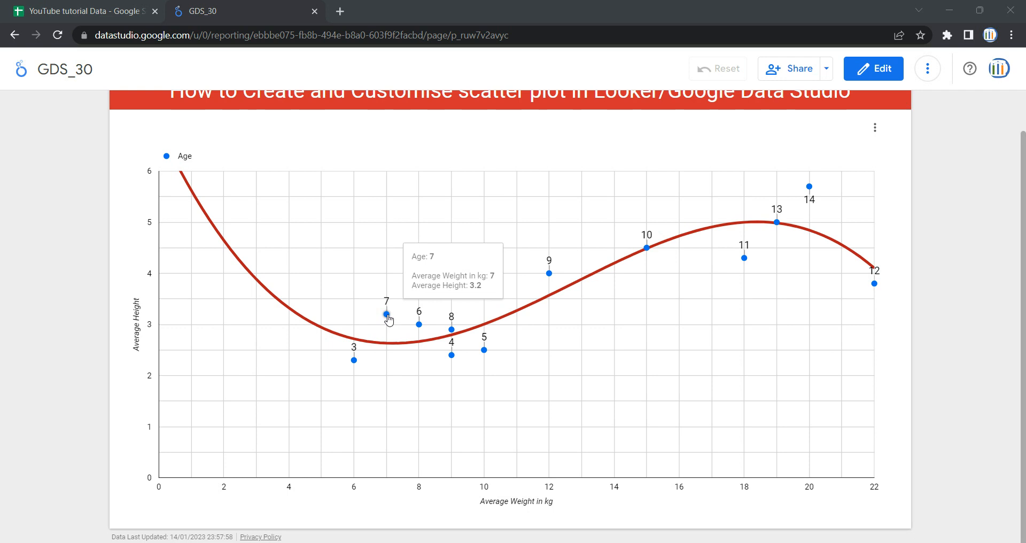
{"action": "mouse_move", "coordinate": [419, 324]}
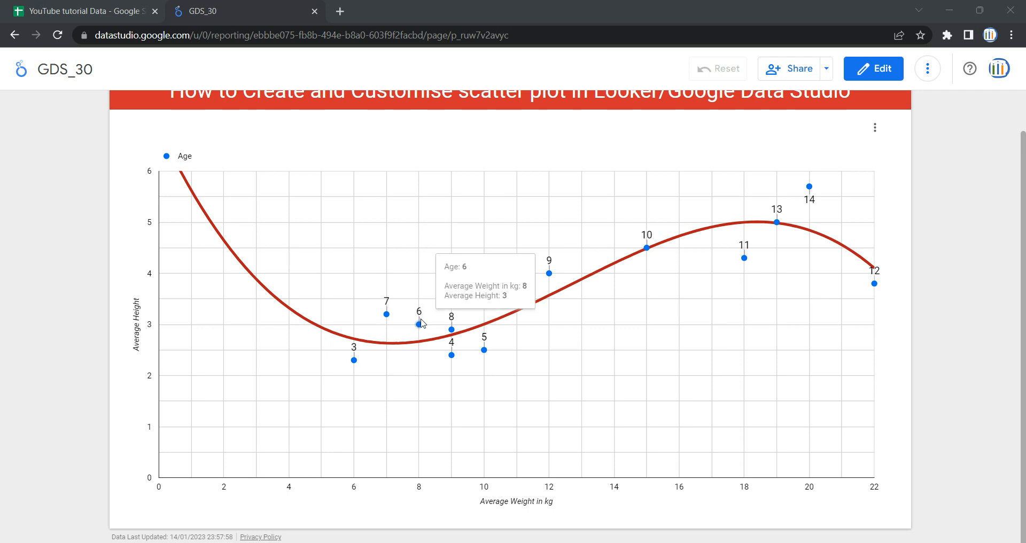
Step: Switch to the YouTube tutorial Data spreadsheet and review the Age, Average Height and Average Weight in kg columns on GDS_30and31
{"action": "left_click", "coordinate": [93, 10]}
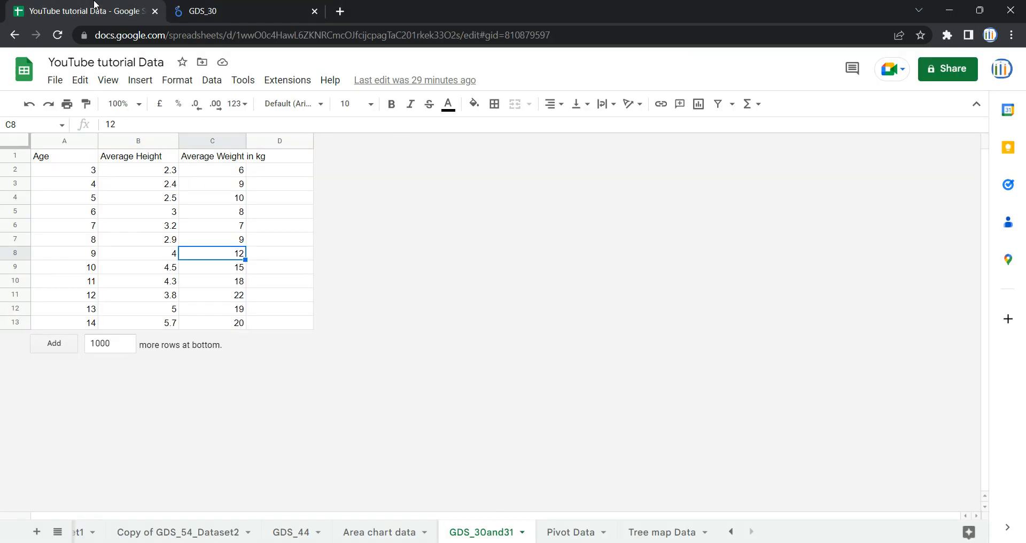
{"action": "left_click_drag", "start_coordinate": [50, 155], "coordinate": [75, 323]}
{"action": "left_click_drag", "start_coordinate": [157, 156], "coordinate": [157, 322]}
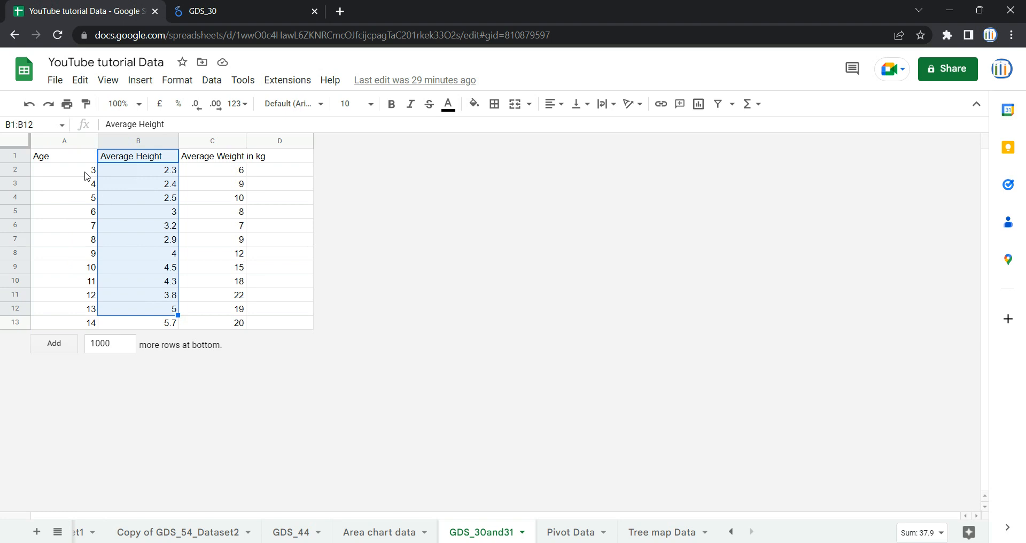
{"action": "left_click", "coordinate": [138, 170]}
{"action": "left_click_drag", "start_coordinate": [226, 160], "coordinate": [224, 320]}
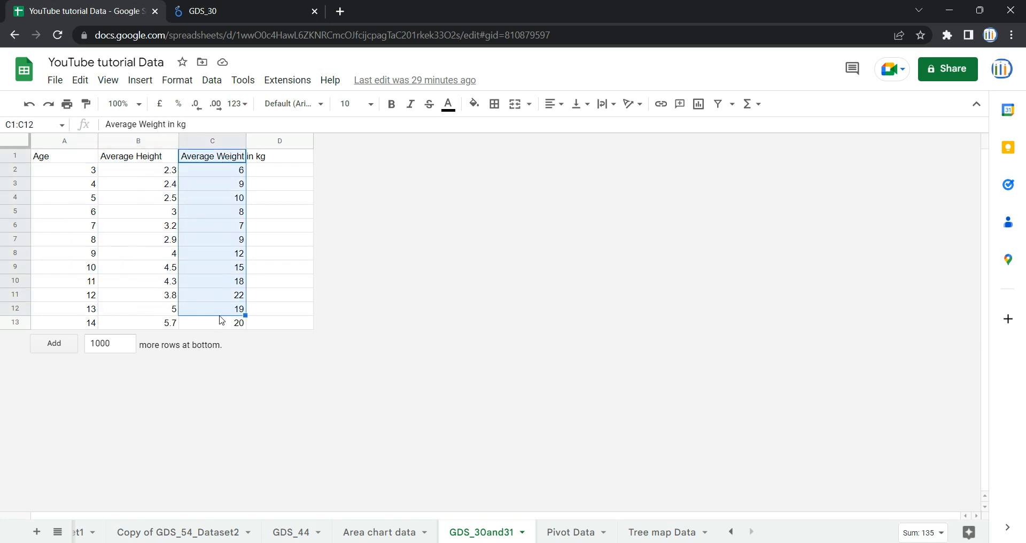
Step: Capture a screenshot of the scatter plot in the GDS_30 report and paste it into GDS_29.jpg in Paint
{"action": "left_click", "coordinate": [238, 6]}
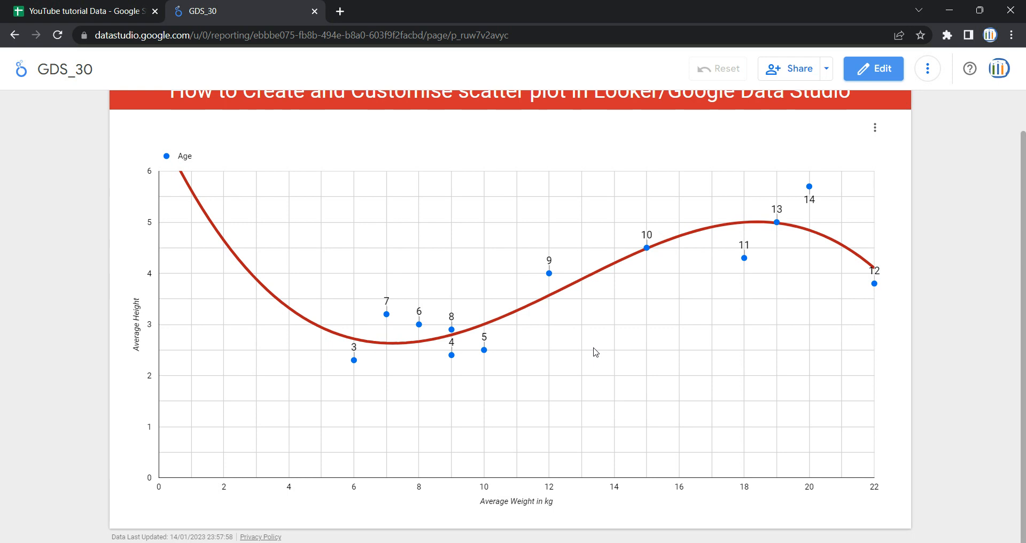
{"action": "mouse_move", "coordinate": [741, 266]}
{"action": "key", "text": "super+shift+s"}
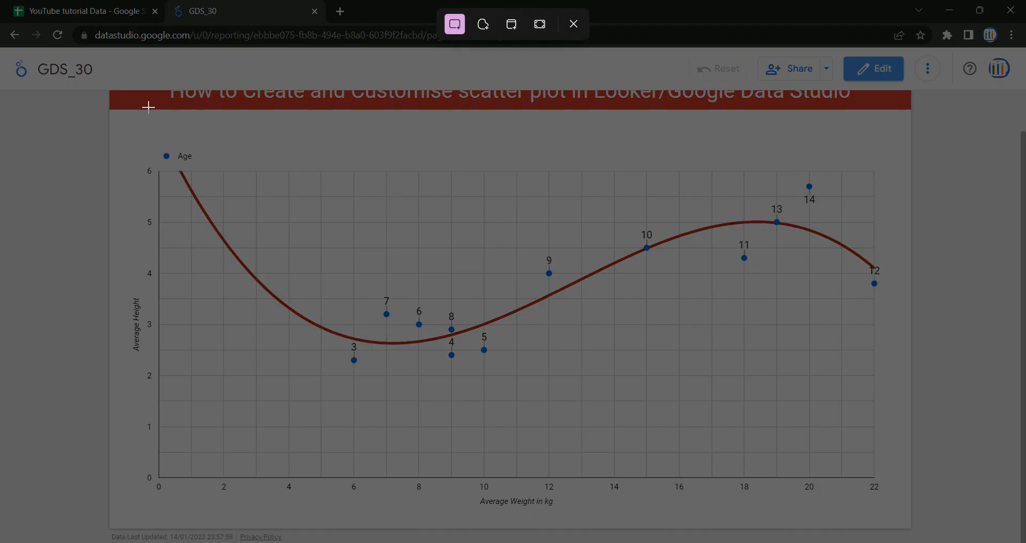
{"action": "left_click_drag", "start_coordinate": [107, 92], "coordinate": [939, 523]}
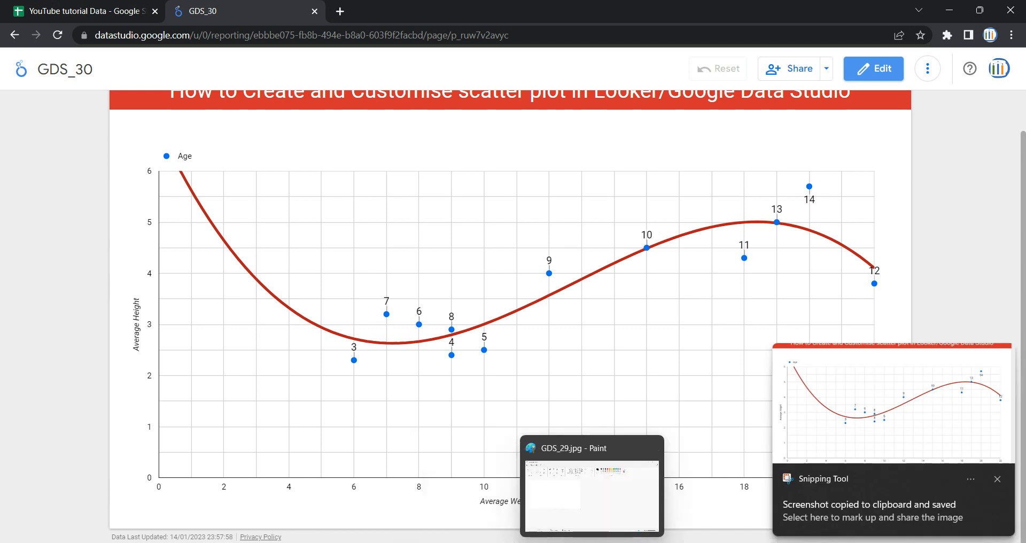
{"action": "left_click", "coordinate": [591, 541]}
{"action": "key", "text": "ctrl+v"}
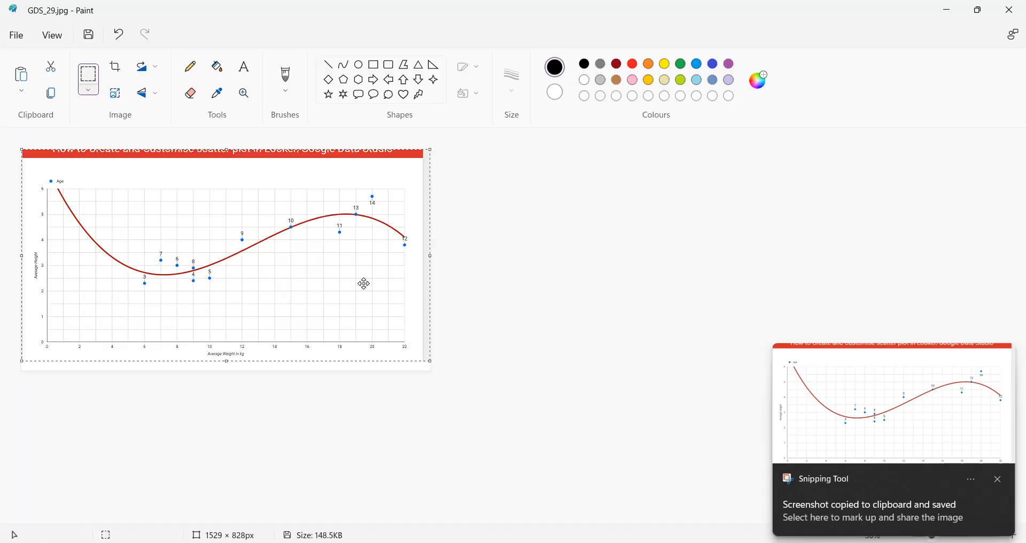
Step: Draw straight black trend lines over the pasted chart, one rising, one falling and one nearly flat, removing each in turn
{"action": "left_click", "coordinate": [328, 65]}
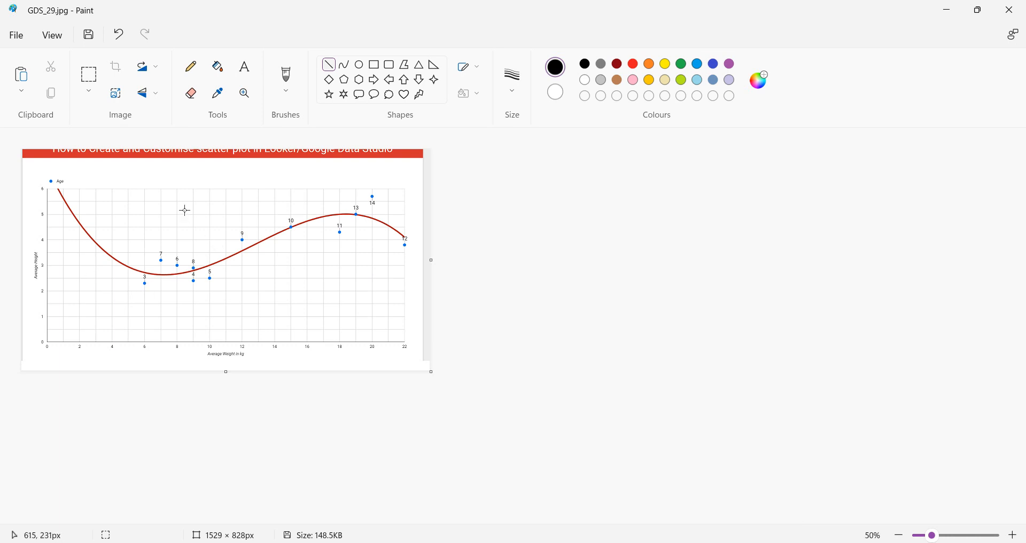
{"action": "left_click_drag", "start_coordinate": [53, 333], "coordinate": [394, 183]}
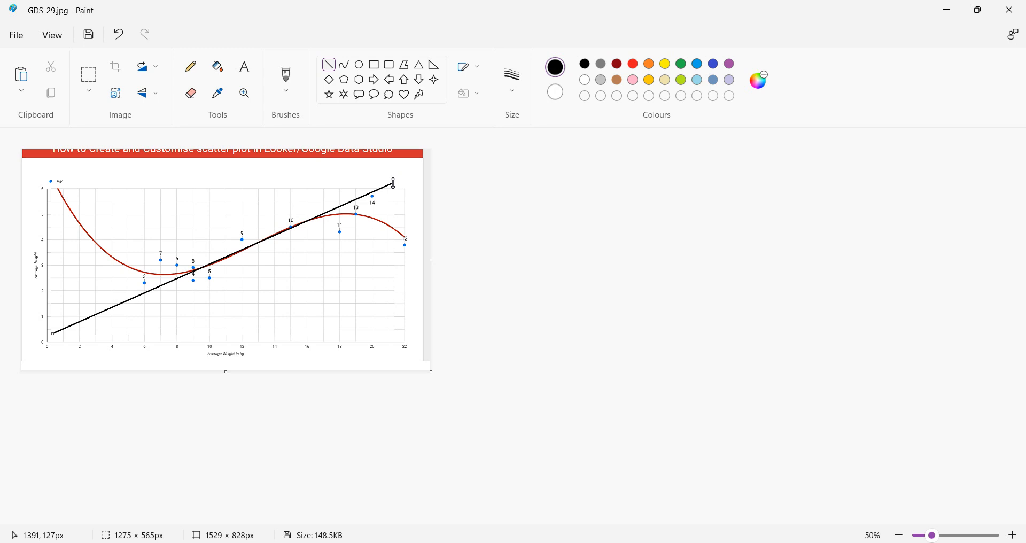
{"action": "key", "text": "ctrl+z"}
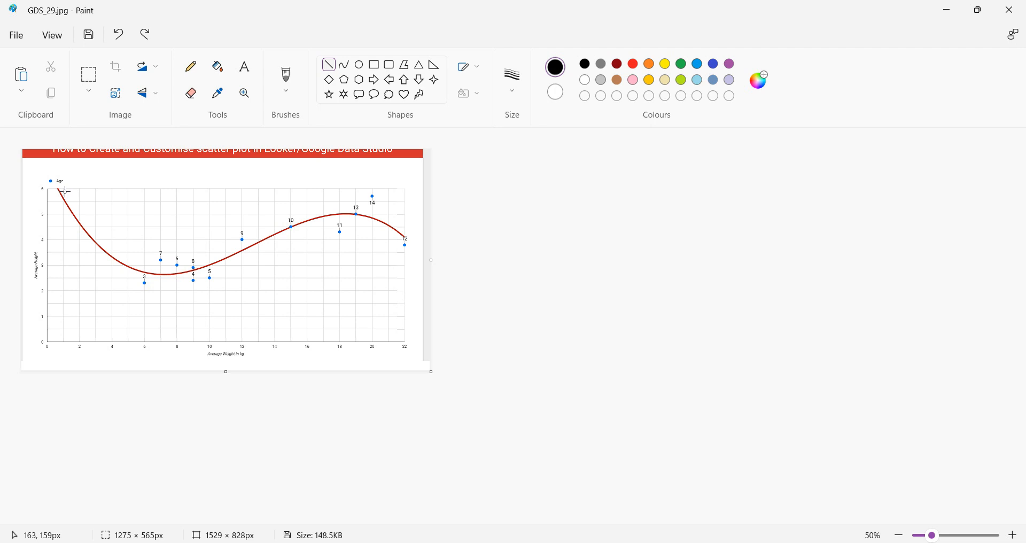
{"action": "mouse_move", "coordinate": [53, 186]}
{"action": "left_mouse_down"}
{"action": "mouse_move", "coordinate": [343, 296]}
{"action": "mouse_move", "coordinate": [397, 335]}
{"action": "left_mouse_up"}
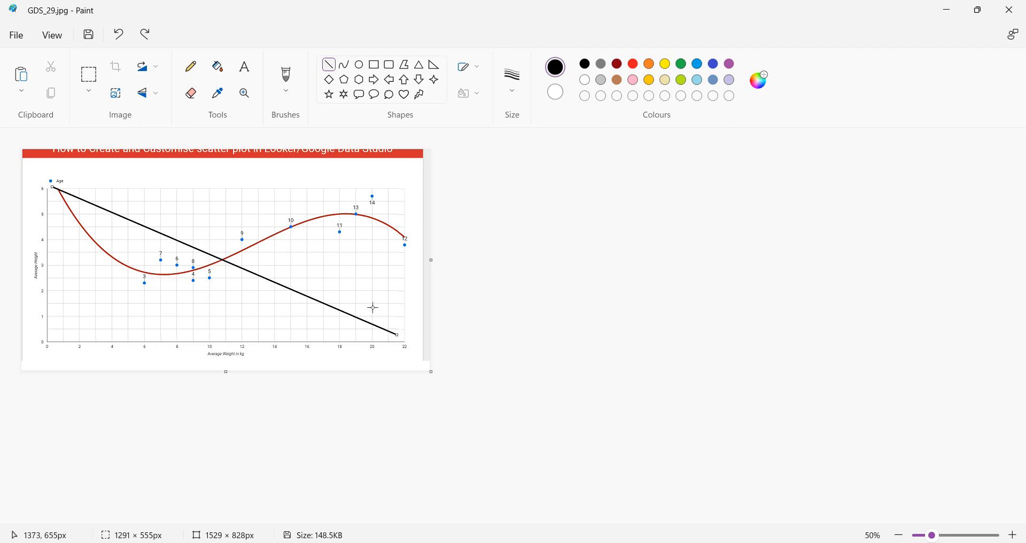
{"action": "key", "text": "Delete"}
{"action": "left_click_drag", "start_coordinate": [72, 269], "coordinate": [342, 262]}
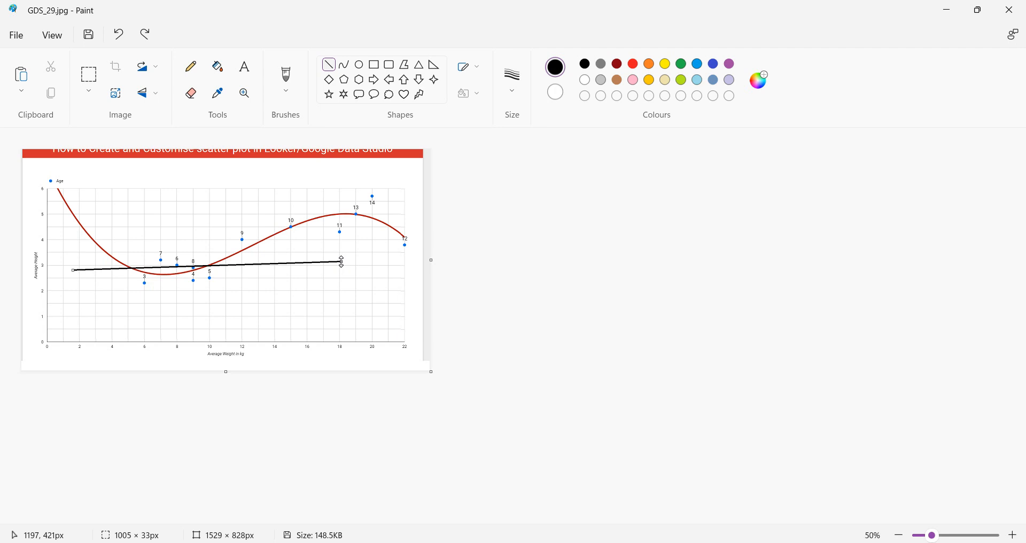
{"action": "key", "text": "ctrl+z"}
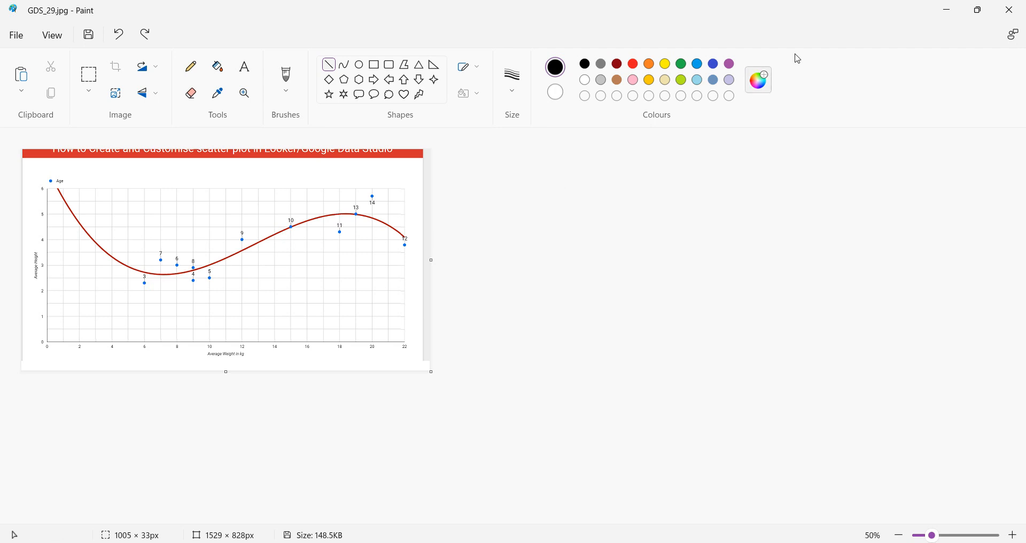
Step: Return to the GDS_30 report in the browser, put it in edit mode and add a new blank page
{"action": "left_click", "coordinate": [954, 9]}
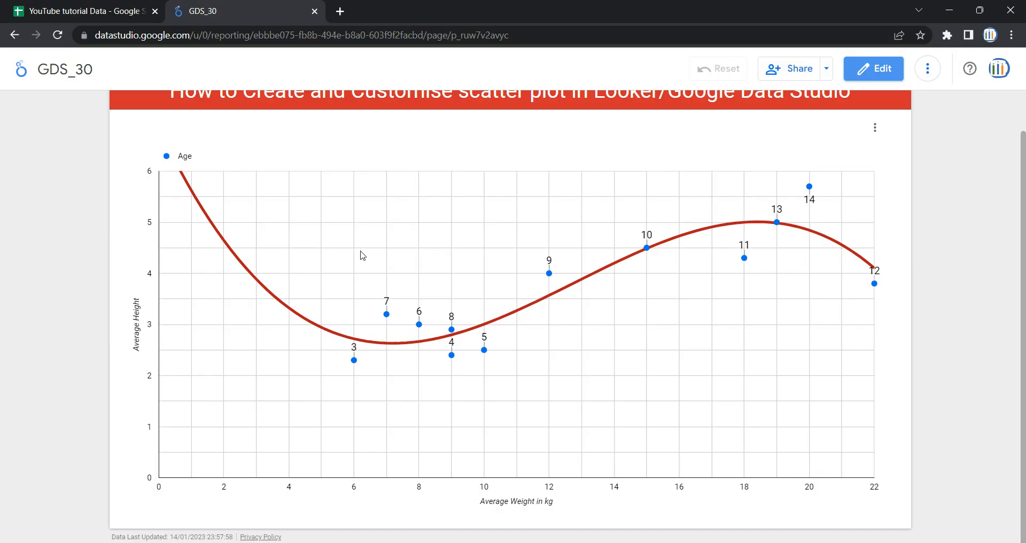
{"action": "scroll", "coordinate": [747, 193], "scroll_direction": "up", "scroll_amount": 1}
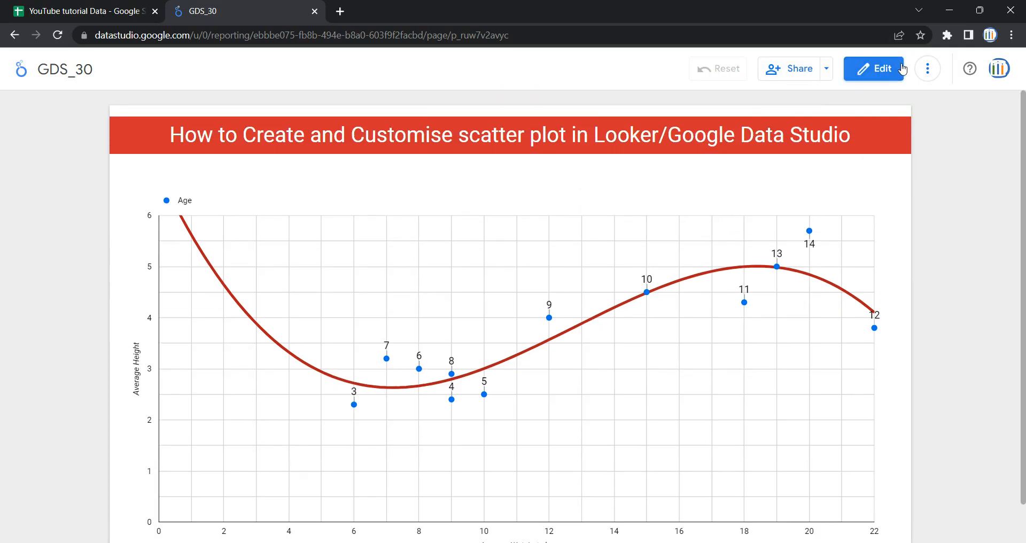
{"action": "left_click", "coordinate": [883, 77]}
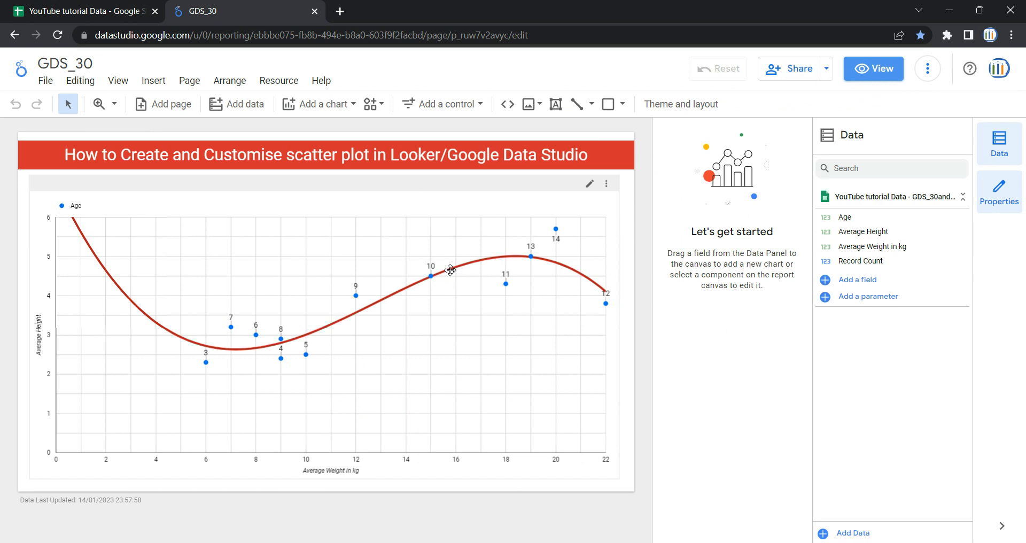
{"action": "left_click", "coordinate": [189, 81]}
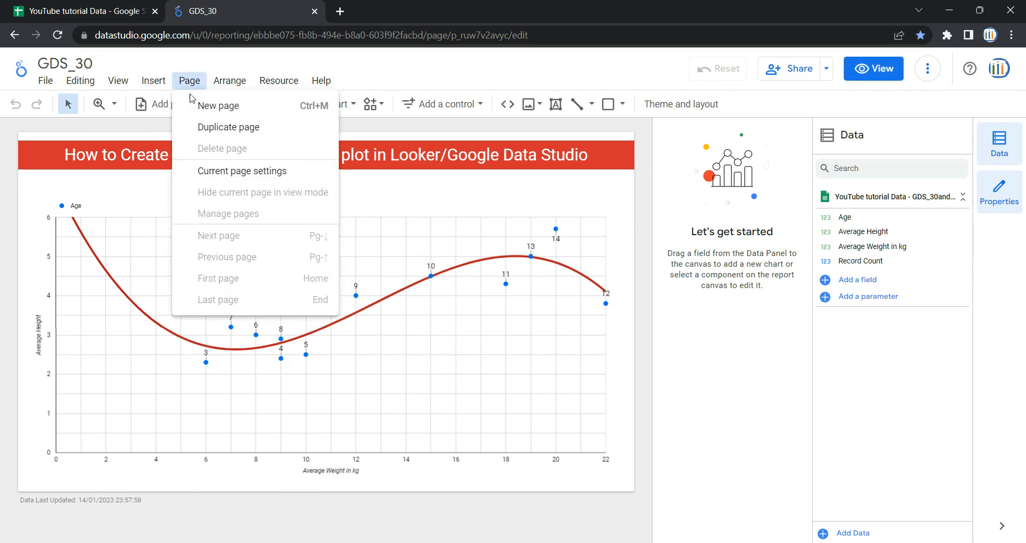
{"action": "left_click", "coordinate": [219, 107]}
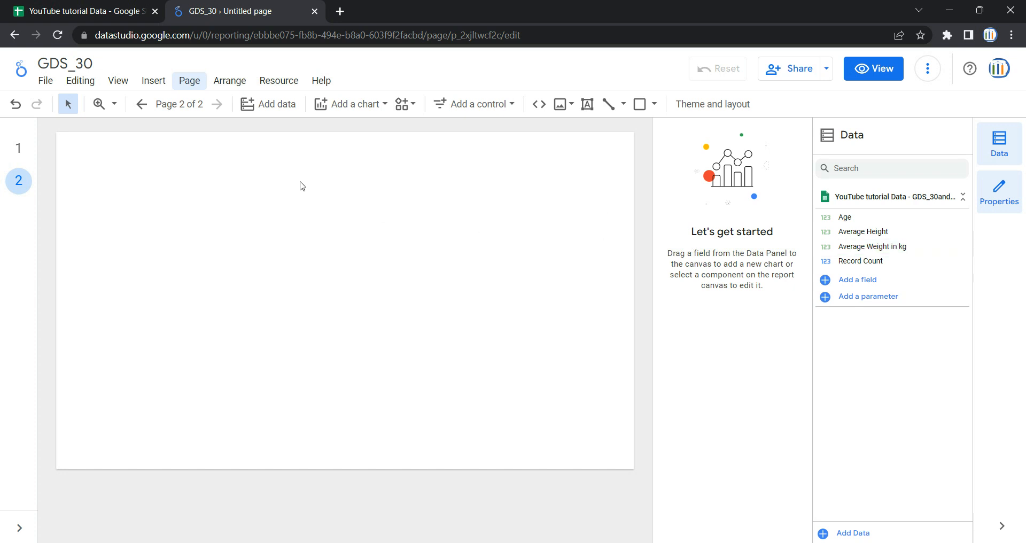
Step: Review the report's added data sources and the connectors available for a new source, including Google Sheets, without adding one
{"action": "left_click", "coordinate": [276, 81]}
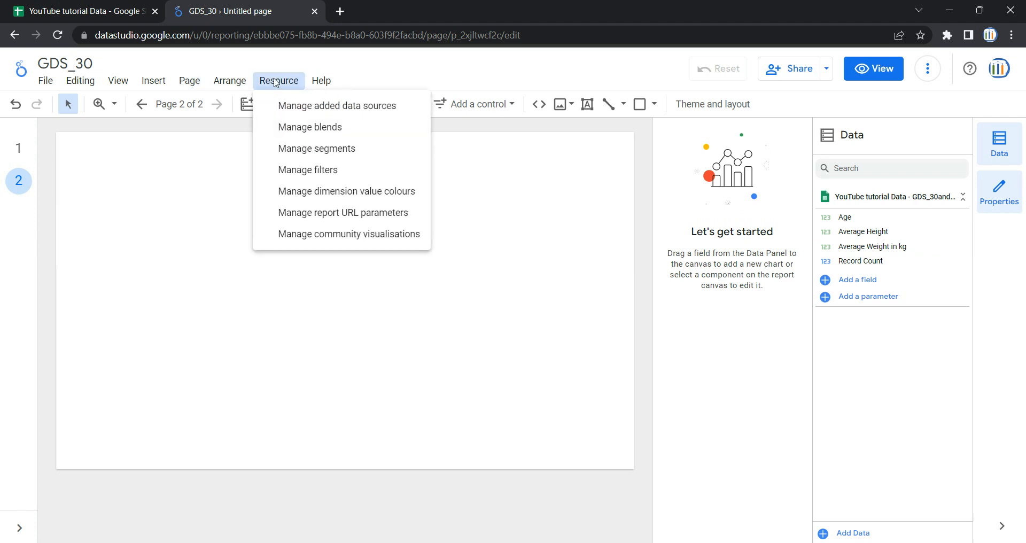
{"action": "left_click", "coordinate": [305, 105]}
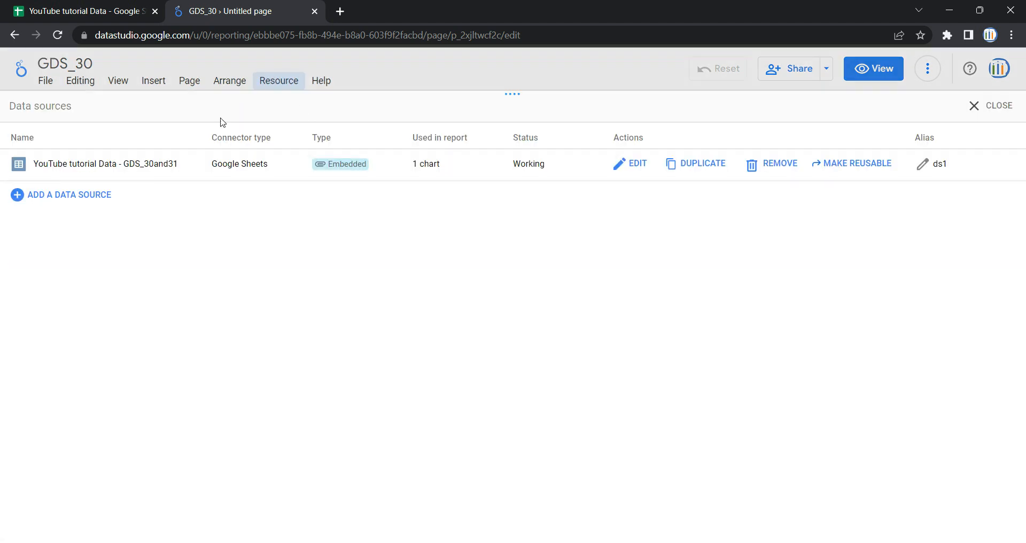
{"action": "left_click", "coordinate": [72, 203]}
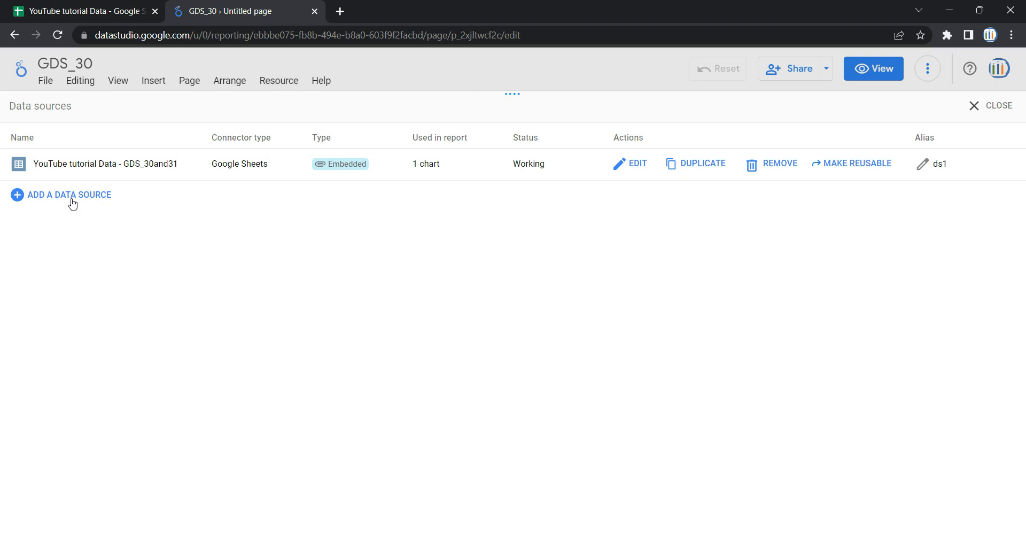
{"action": "left_click", "coordinate": [96, 185]}
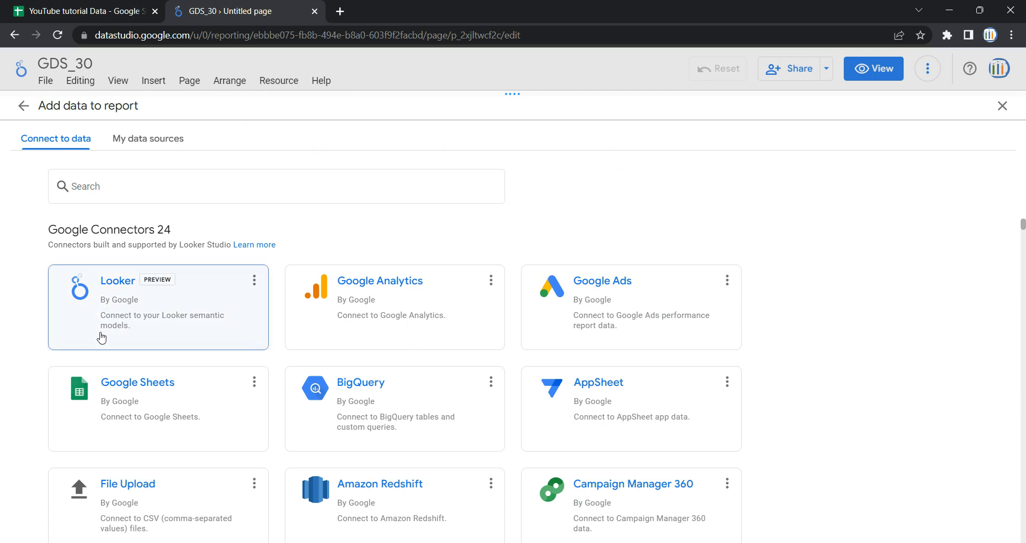
{"action": "scroll", "coordinate": [101, 321], "scroll_direction": "down", "scroll_amount": 1}
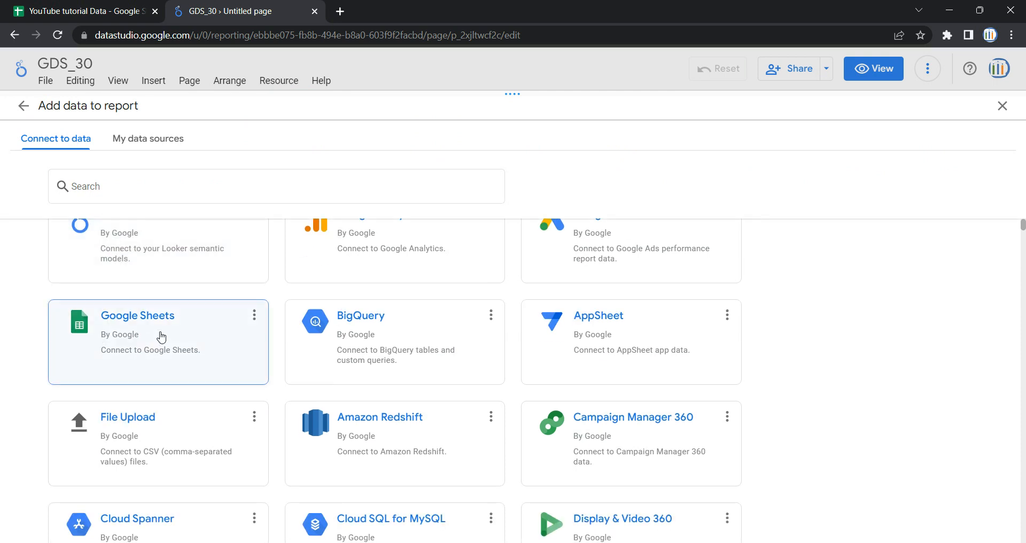
{"action": "scroll", "coordinate": [161, 336], "scroll_direction": "up", "scroll_amount": 1}
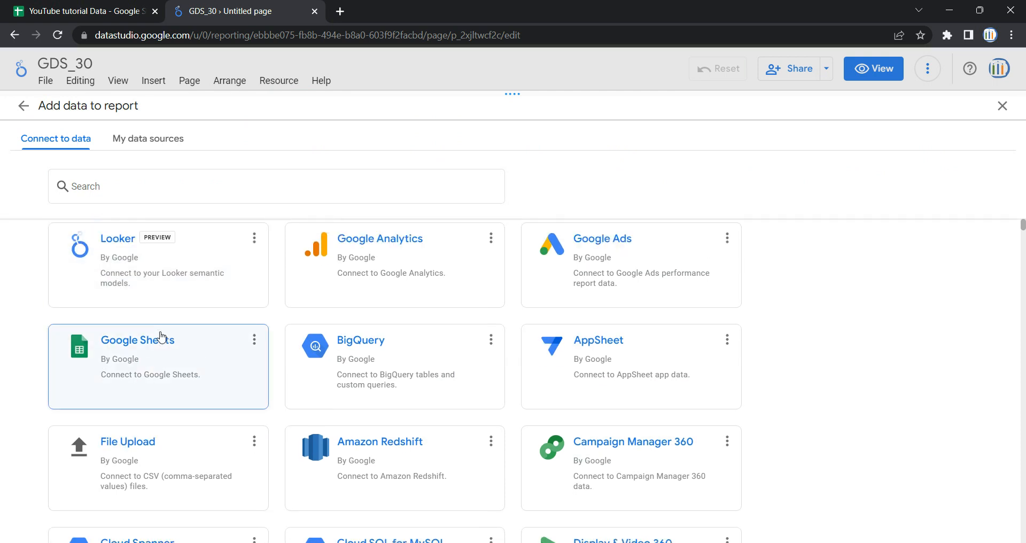
{"action": "left_click", "coordinate": [1002, 105]}
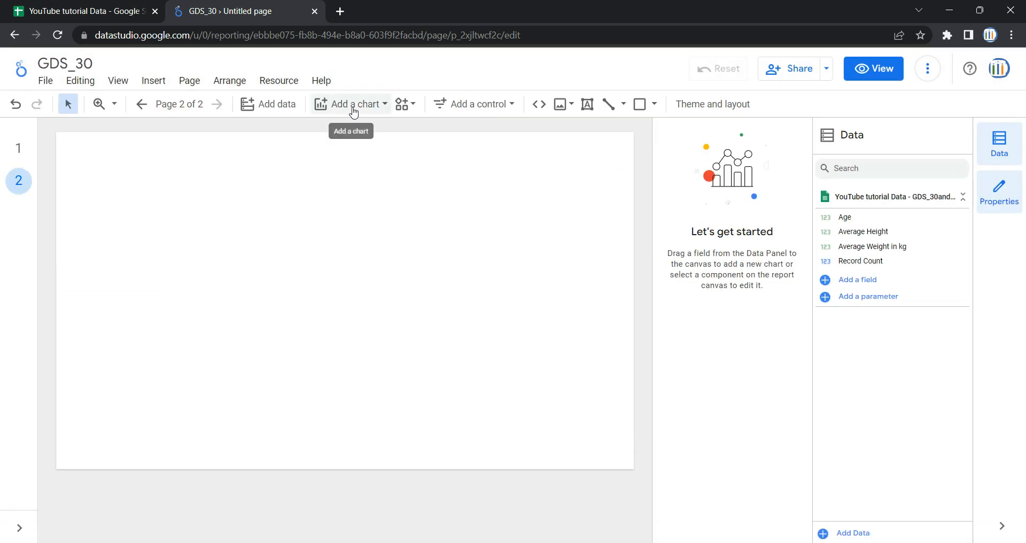
Step: Insert a scatter chart in the upper-left area of the new page
{"action": "left_click", "coordinate": [386, 107]}
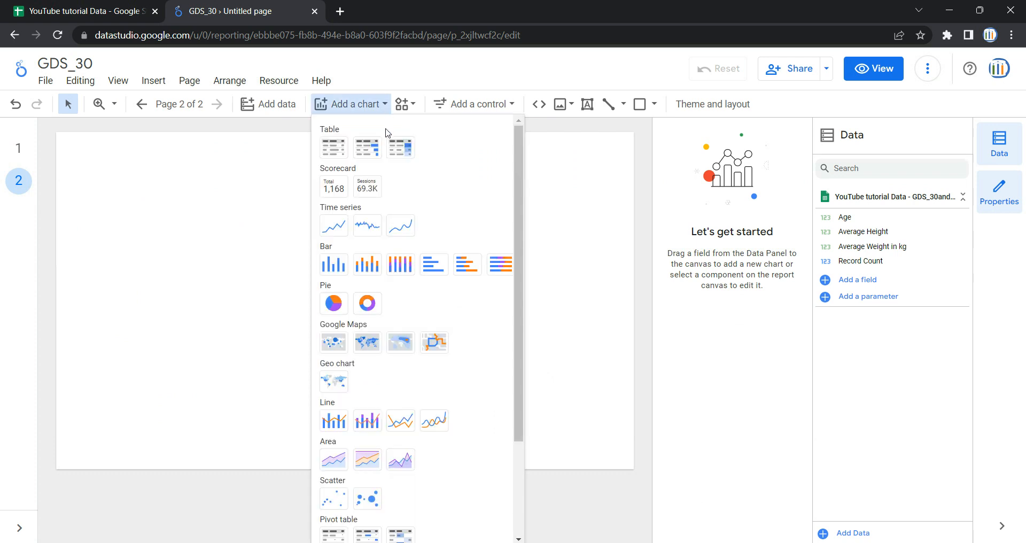
{"action": "scroll", "coordinate": [369, 331], "scroll_direction": "down", "scroll_amount": 1}
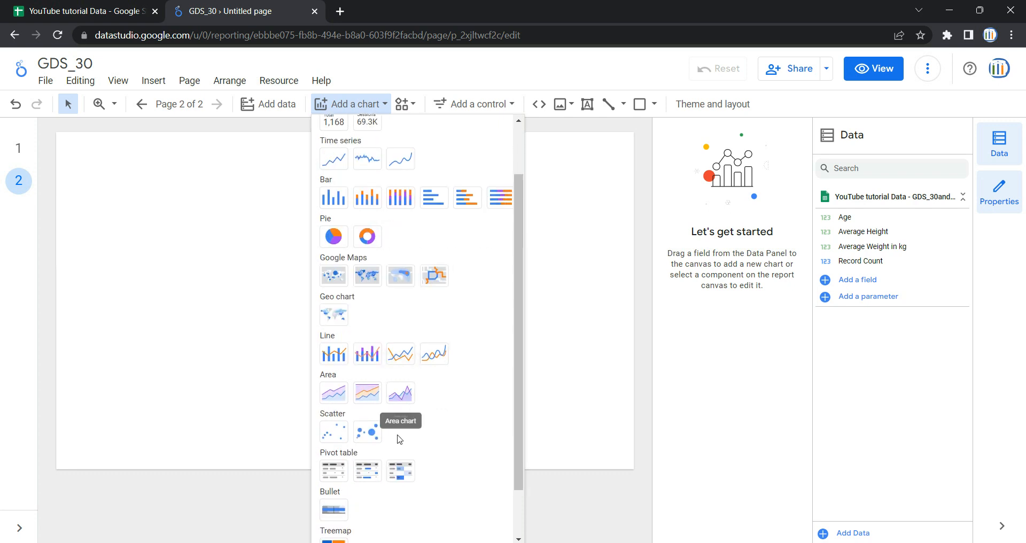
{"action": "left_click", "coordinate": [332, 434]}
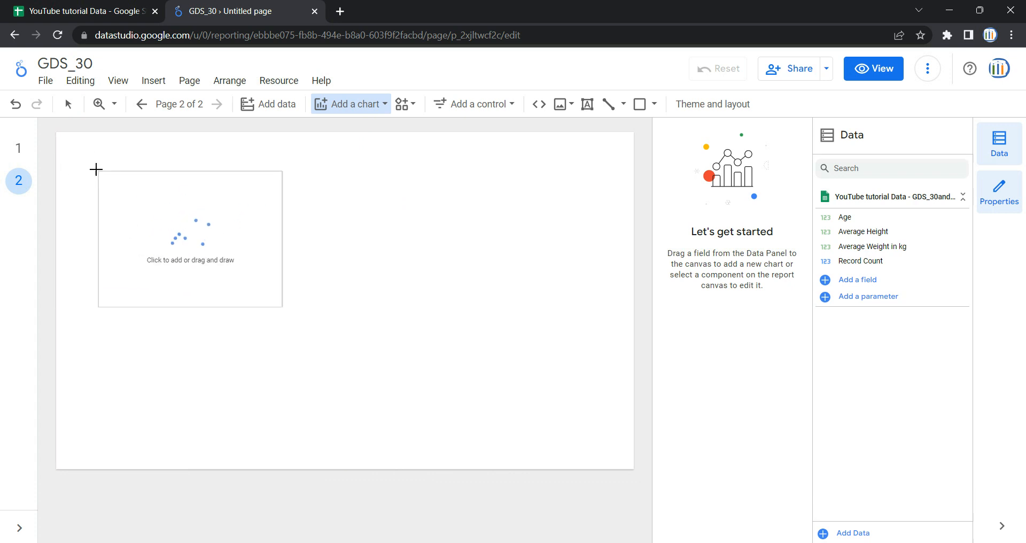
{"action": "left_click", "coordinate": [94, 165]}
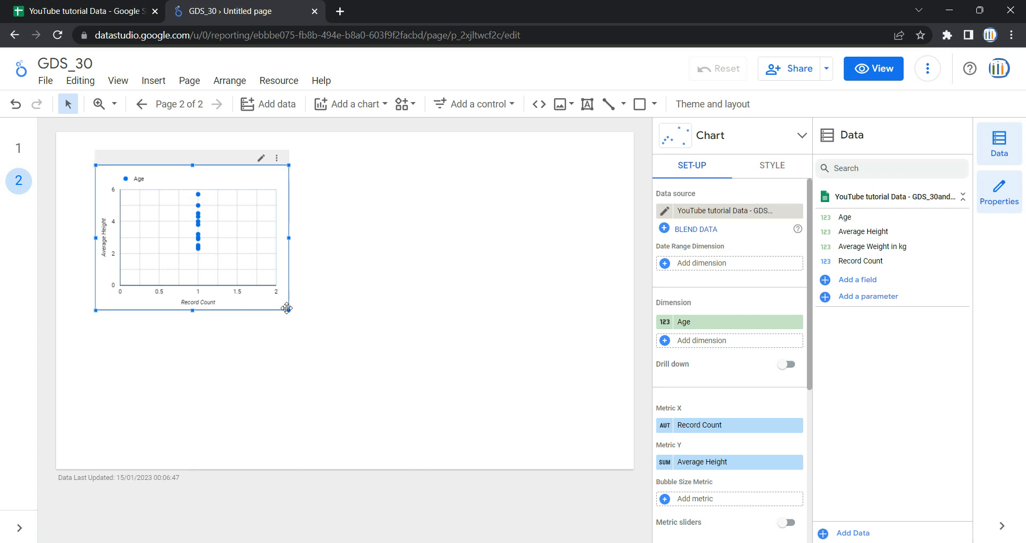
Step: Look through the new scatter chart's set-up and style settings, including its dimension, X and Y metrics, sort and filter options
{"action": "scroll", "coordinate": [751, 402], "scroll_direction": "down", "scroll_amount": 4}
{"action": "scroll", "coordinate": [754, 401], "scroll_direction": "up", "scroll_amount": 5}
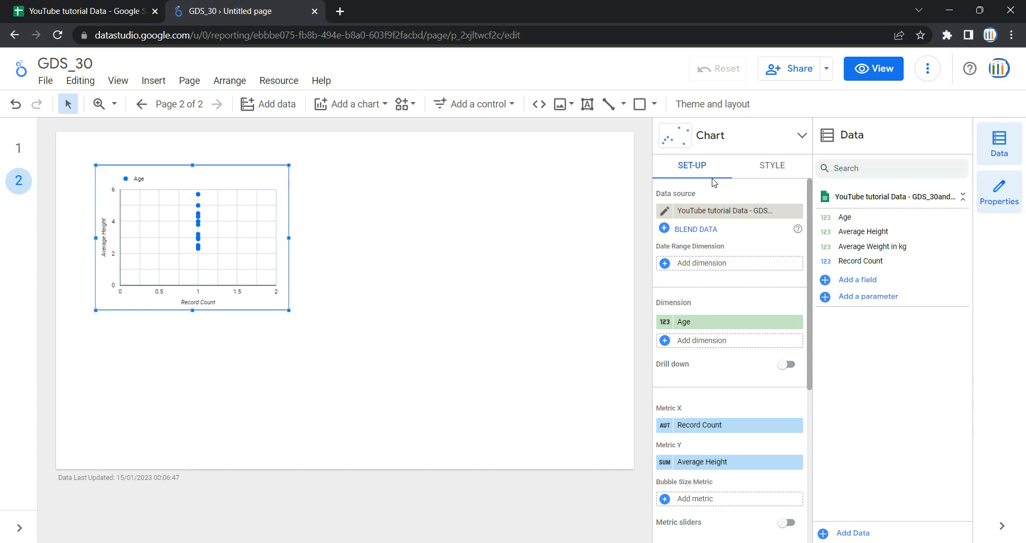
{"action": "left_click", "coordinate": [759, 166]}
{"action": "left_click", "coordinate": [693, 166]}
{"action": "scroll", "coordinate": [708, 262], "scroll_direction": "down", "scroll_amount": 4}
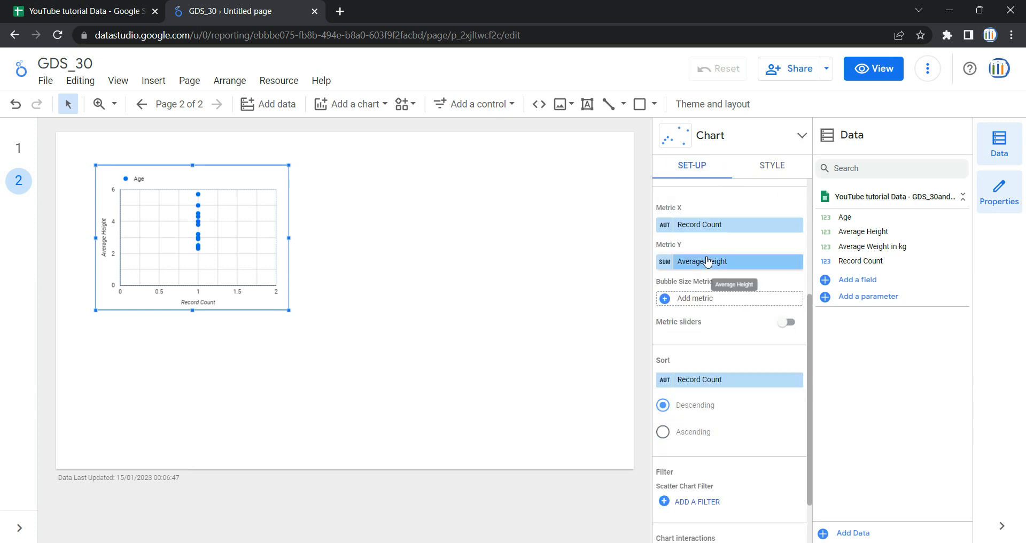
{"action": "scroll", "coordinate": [708, 267], "scroll_direction": "down", "scroll_amount": 1}
{"action": "scroll", "coordinate": [706, 325], "scroll_direction": "up", "scroll_amount": 5}
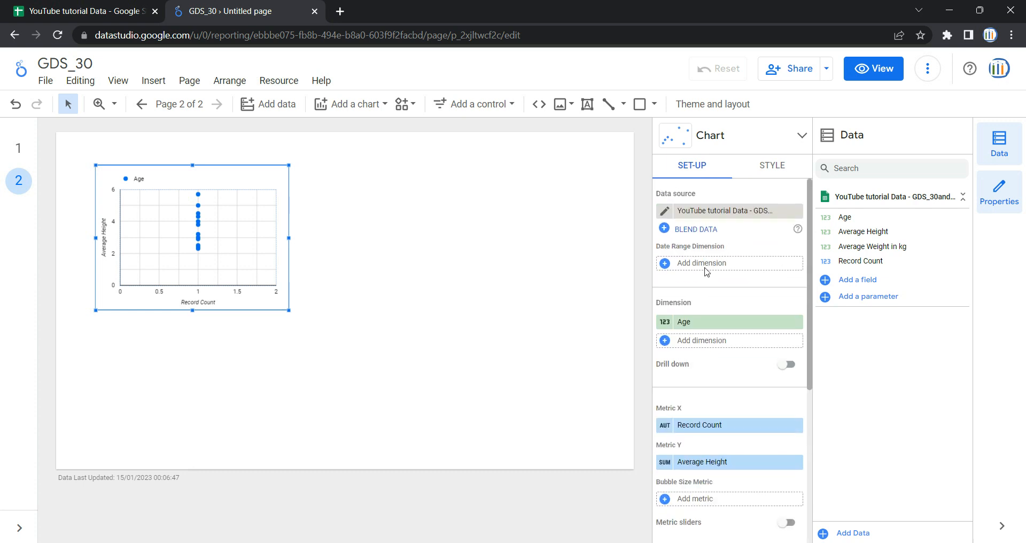
Step: Move the scatter chart slightly down and to the left on the page
{"action": "left_click", "coordinate": [763, 170]}
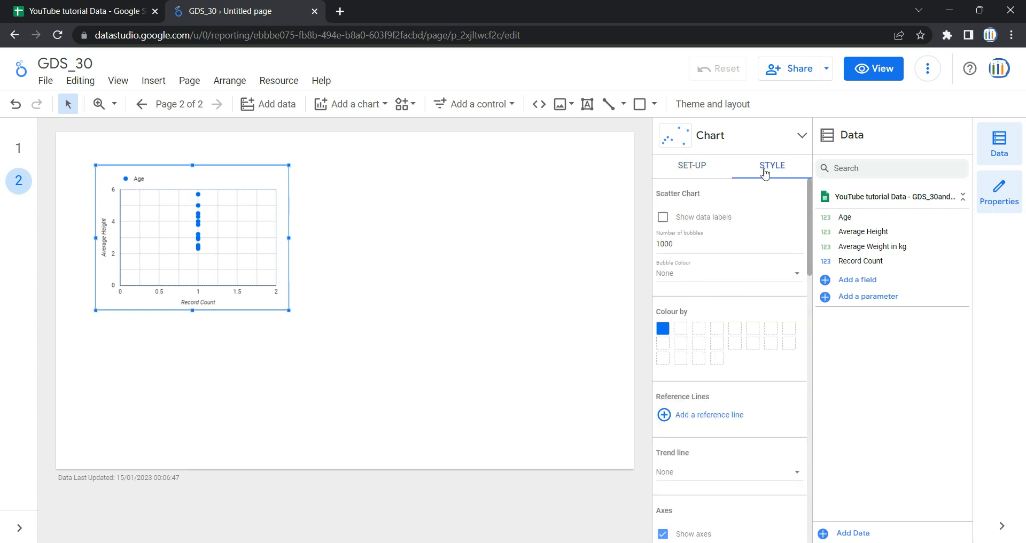
{"action": "left_click", "coordinate": [698, 171]}
{"action": "mouse_move", "coordinate": [187, 173]}
{"action": "left_mouse_down"}
{"action": "mouse_move", "coordinate": [167, 165]}
{"action": "mouse_move", "coordinate": [176, 180]}
{"action": "left_mouse_up"}
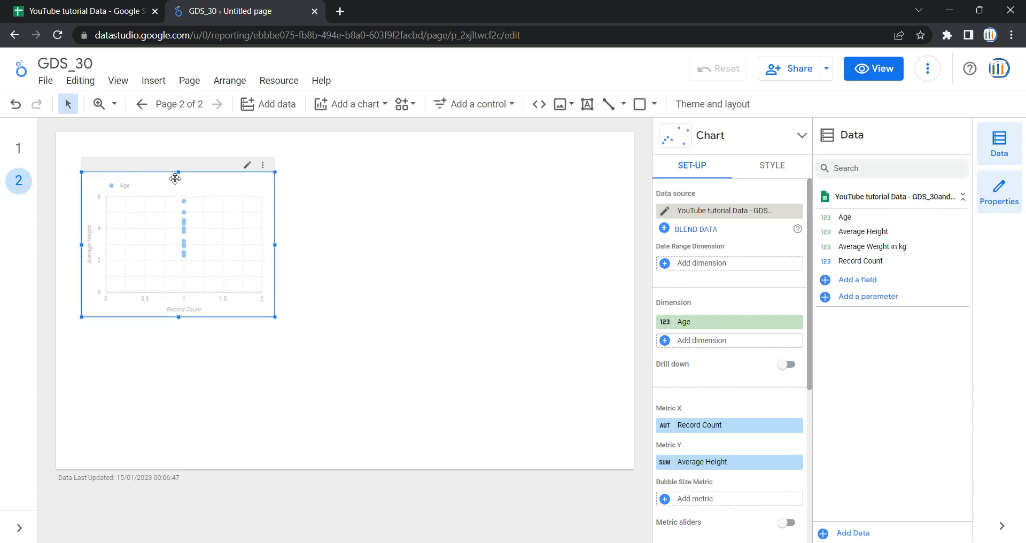
Step: Copy the red title banner from page 1 of the report onto page 2
{"action": "left_click", "coordinate": [20, 152]}
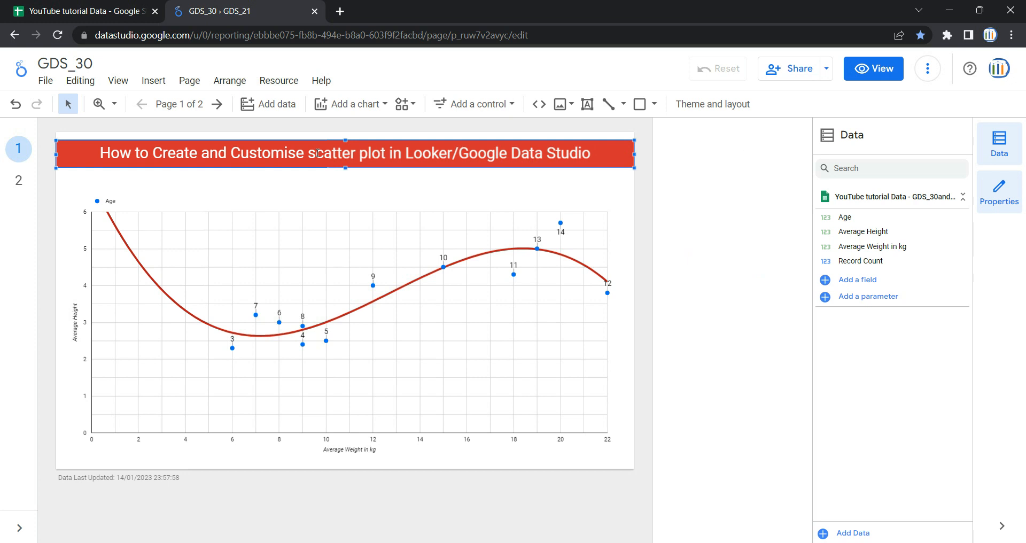
{"action": "left_click", "coordinate": [18, 180]}
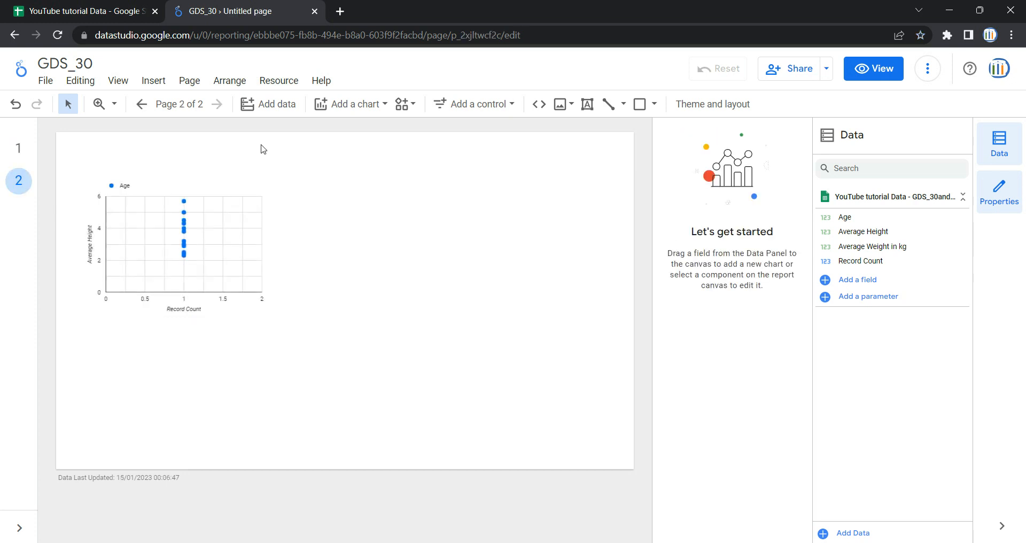
{"action": "key", "text": "ctrl+v"}
{"action": "left_click", "coordinate": [454, 238]}
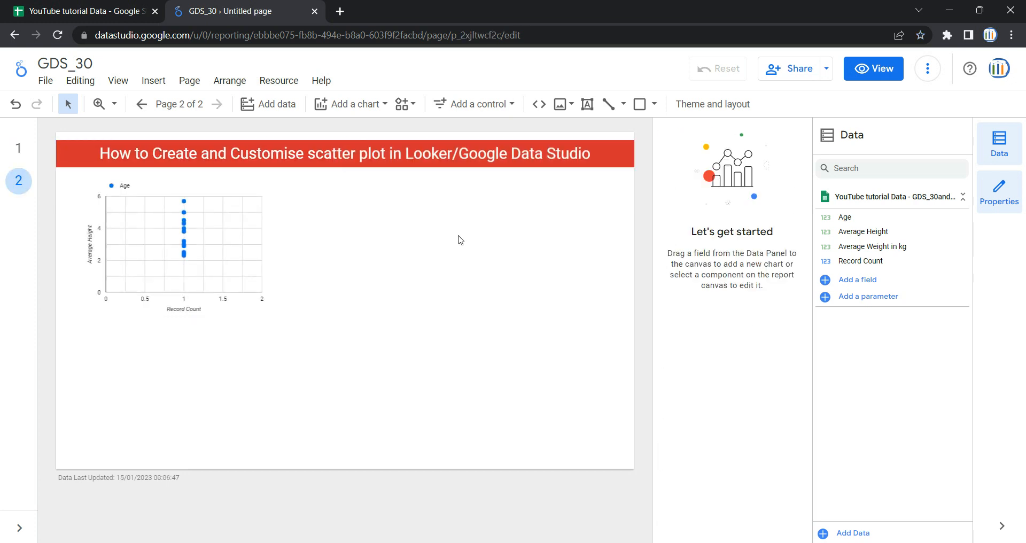
Step: Enlarge the scatter chart to fill the page below the title banner and shift it down slightly, clear of the banner
{"action": "left_click", "coordinate": [172, 298]}
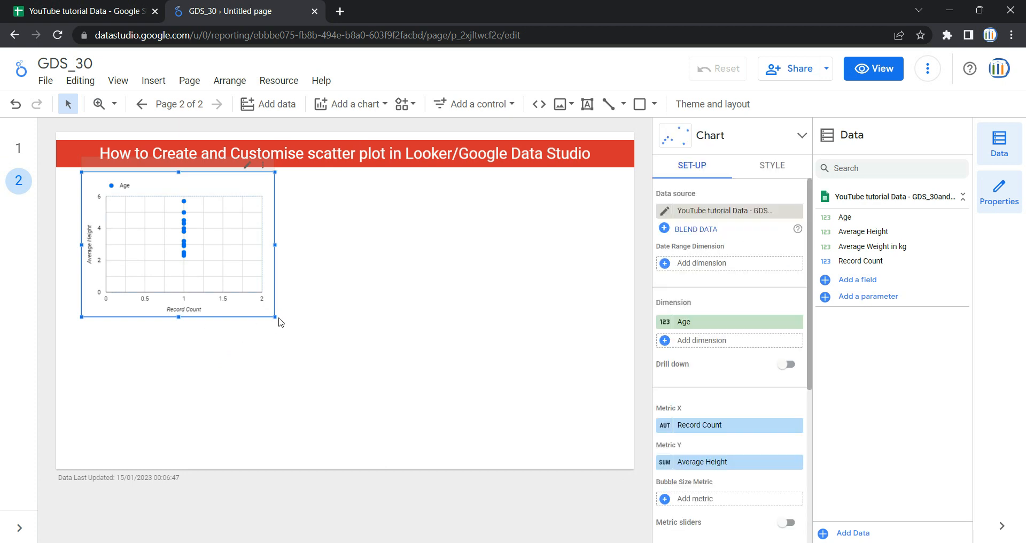
{"action": "left_click_drag", "start_coordinate": [274, 317], "coordinate": [461, 426]}
{"action": "left_click_drag", "start_coordinate": [546, 439], "coordinate": [617, 437]}
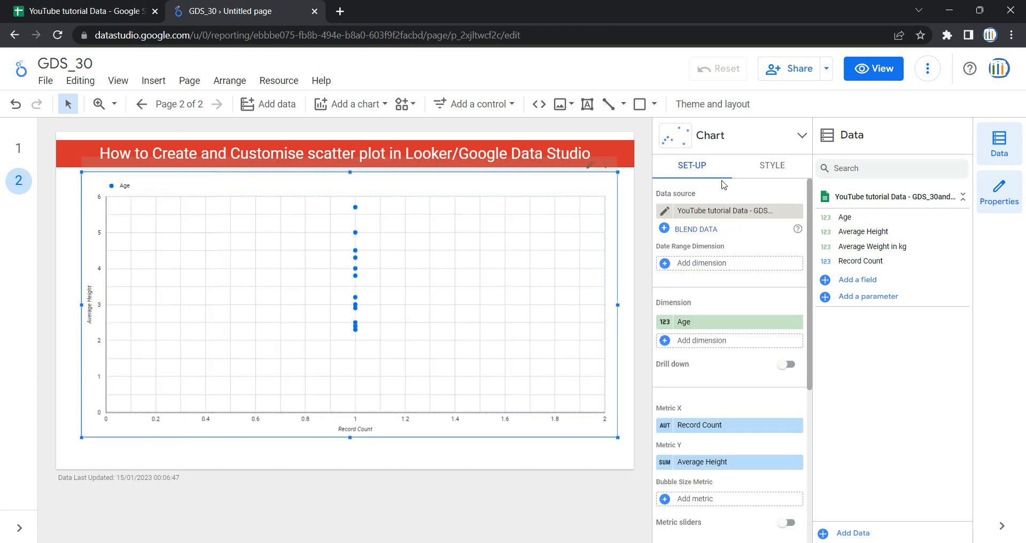
{"action": "left_click_drag", "start_coordinate": [484, 374], "coordinate": [484, 382]}
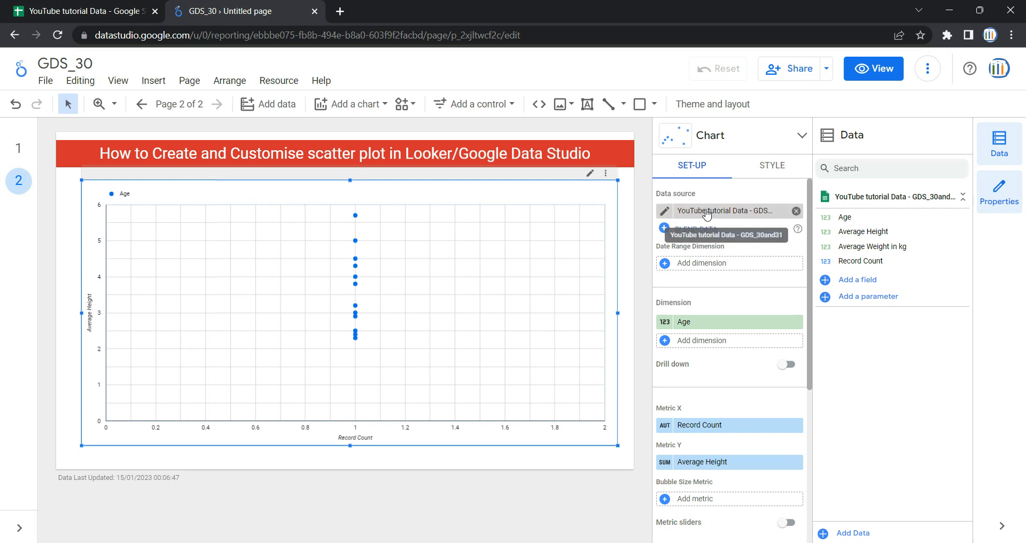
Step: Review the data sources available to the chart and the connectors for adding a new one, without changing the source
{"action": "left_click", "coordinate": [677, 217]}
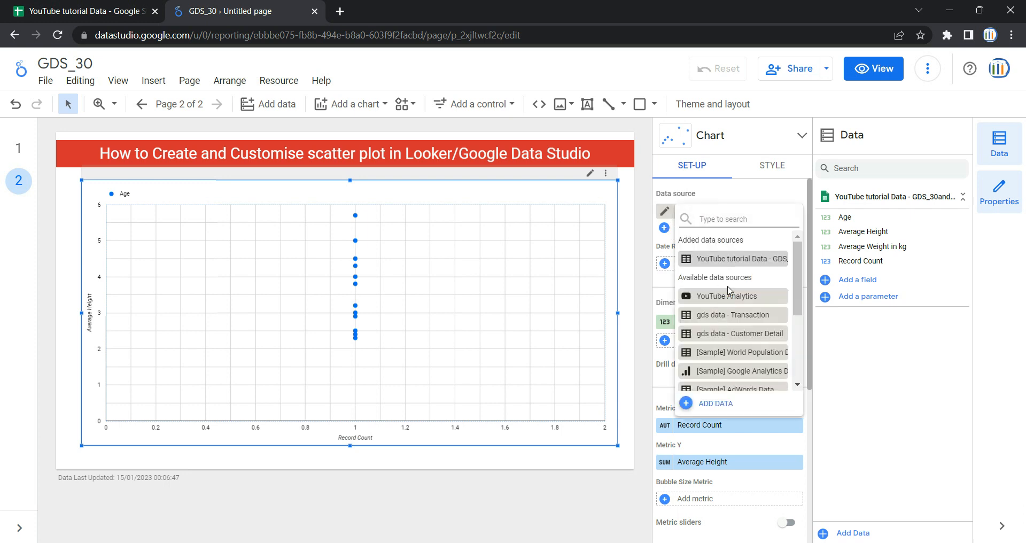
{"action": "scroll", "coordinate": [736, 336], "scroll_direction": "down", "scroll_amount": 3}
{"action": "scroll", "coordinate": [736, 335], "scroll_direction": "up", "scroll_amount": 3}
{"action": "left_click", "coordinate": [723, 403]}
{"action": "left_click", "coordinate": [63, 278]}
{"action": "scroll", "coordinate": [422, 364], "scroll_direction": "down", "scroll_amount": 3}
{"action": "scroll", "coordinate": [193, 396], "scroll_direction": "up", "scroll_amount": 1}
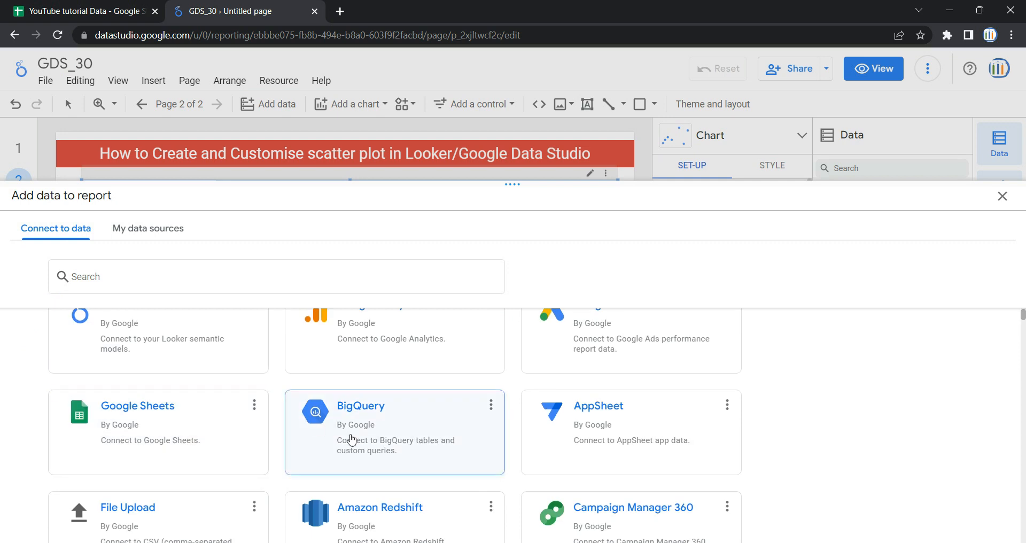
{"action": "scroll", "coordinate": [351, 440], "scroll_direction": "up", "scroll_amount": 1}
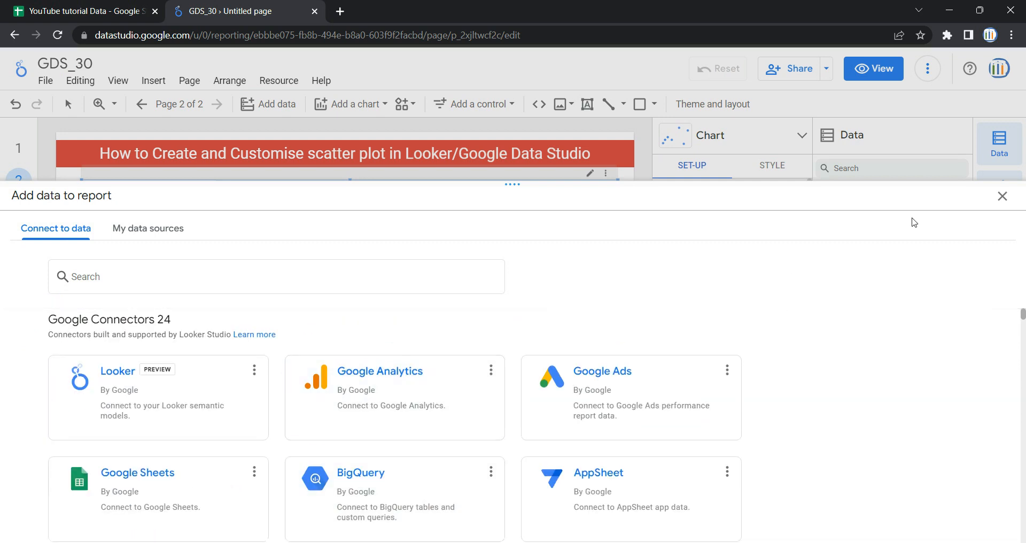
{"action": "left_click", "coordinate": [1001, 196]}
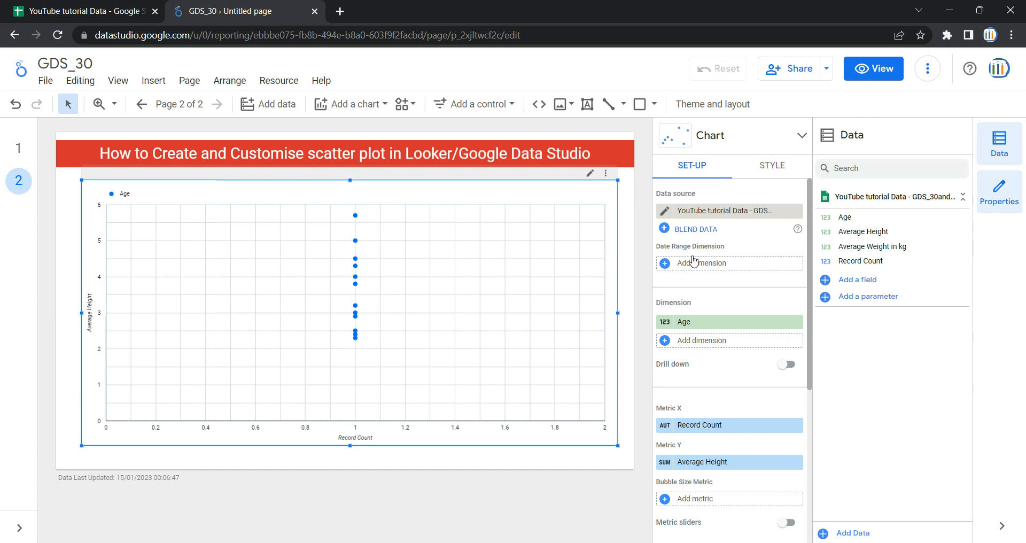
Step: Switch to the Google Sheets source, examine the Age and Average Height columns of GDS_30and31, and return to the report
{"action": "left_click", "coordinate": [105, 6]}
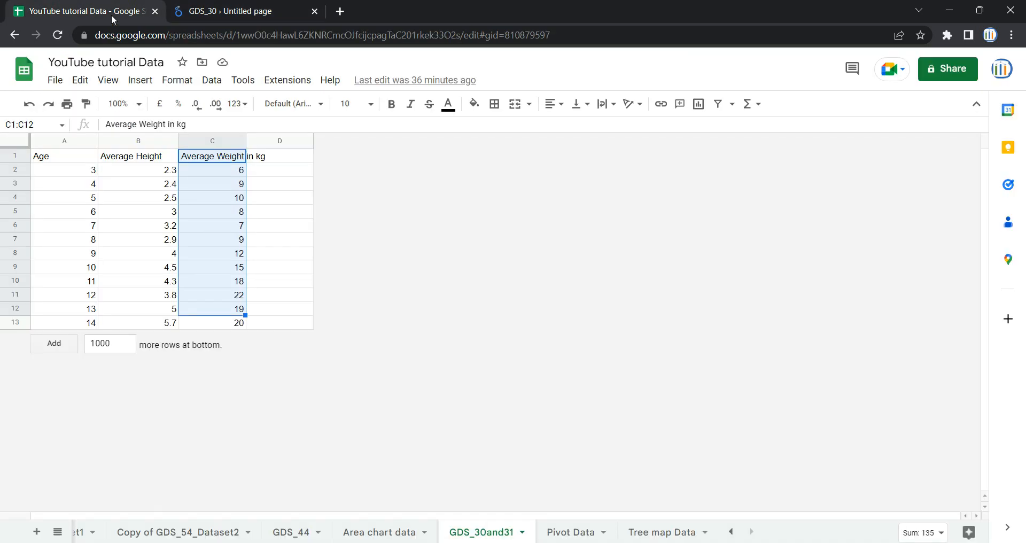
{"action": "left_click", "coordinate": [119, 215]}
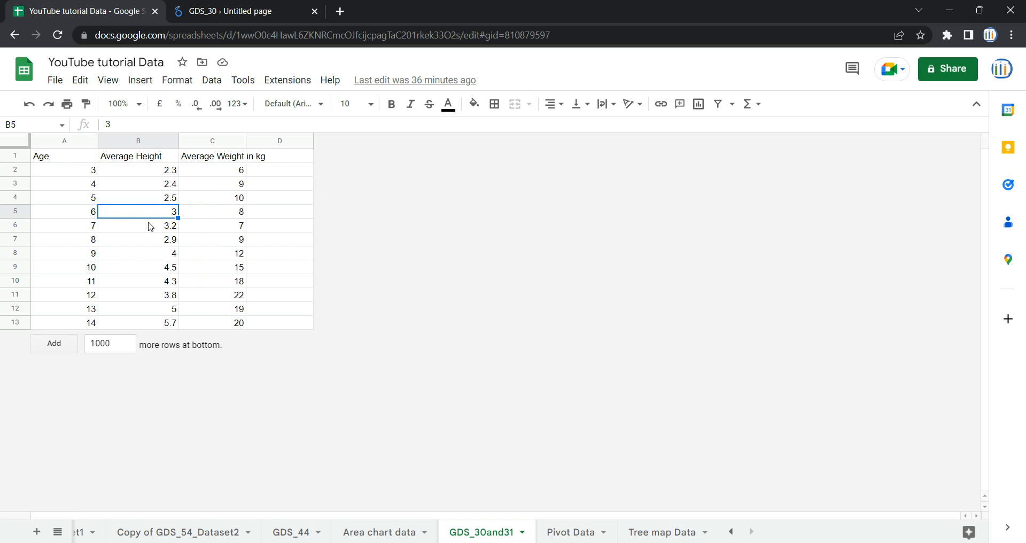
{"action": "left_click", "coordinate": [123, 182]}
{"action": "left_click", "coordinate": [259, 7]}
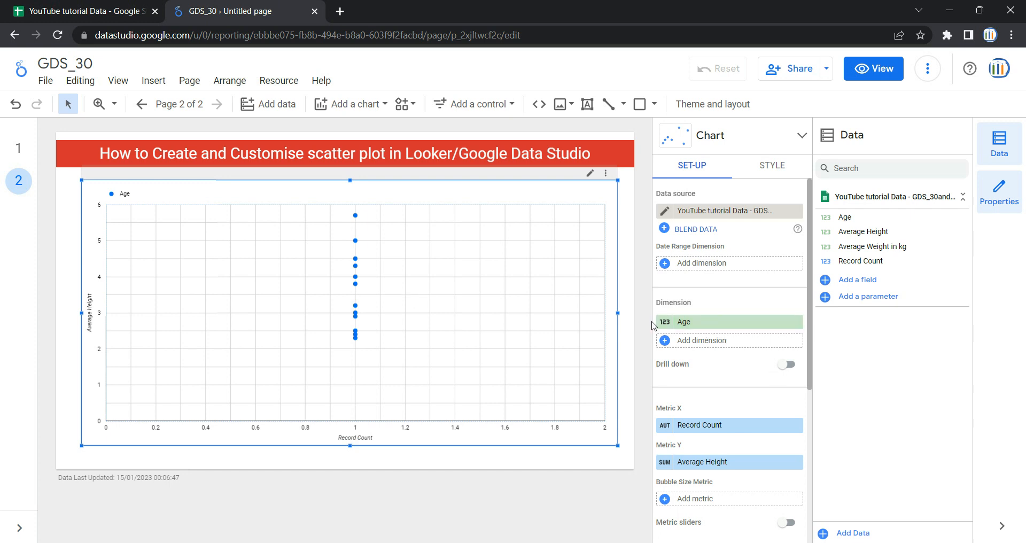
{"action": "left_click", "coordinate": [60, 7]}
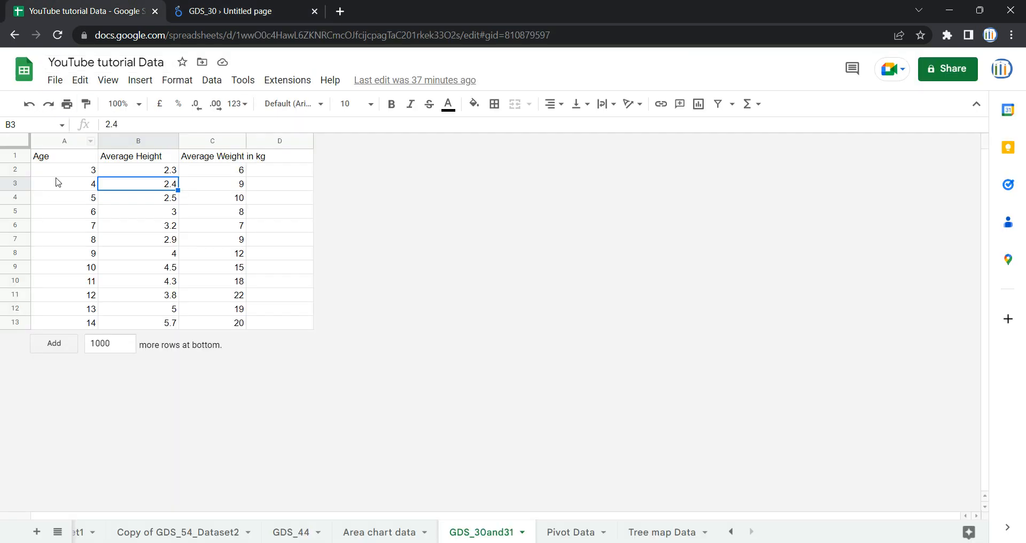
{"action": "left_click_drag", "start_coordinate": [76, 170], "coordinate": [76, 293]}
{"action": "left_click", "coordinate": [81, 241]}
{"action": "left_click", "coordinate": [180, 8]}
Step: Try drill down on the Age dimension, check the fields available as a second dimension, and switch drill down off again
{"action": "left_click", "coordinate": [700, 324]}
{"action": "left_click", "coordinate": [719, 369]}
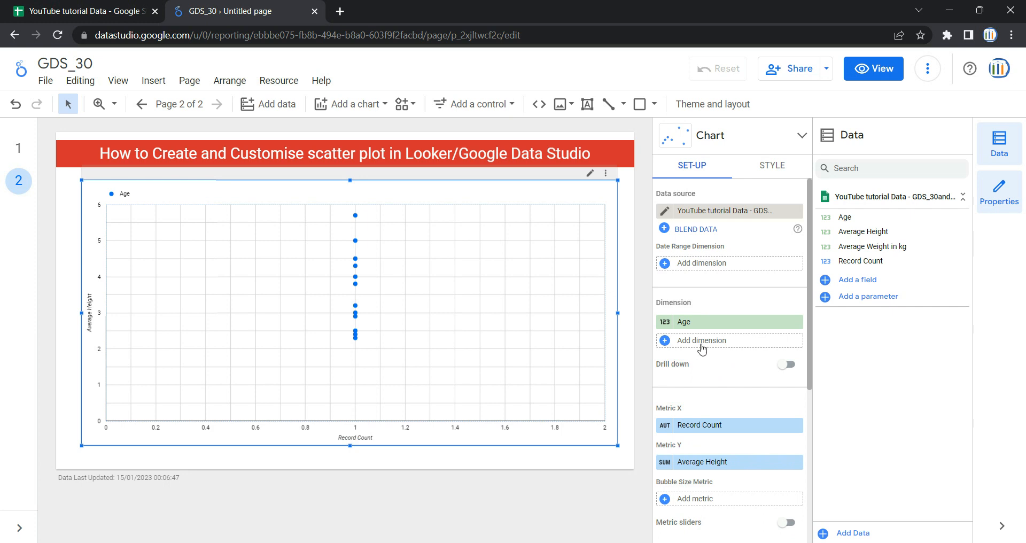
{"action": "left_click", "coordinate": [787, 366]}
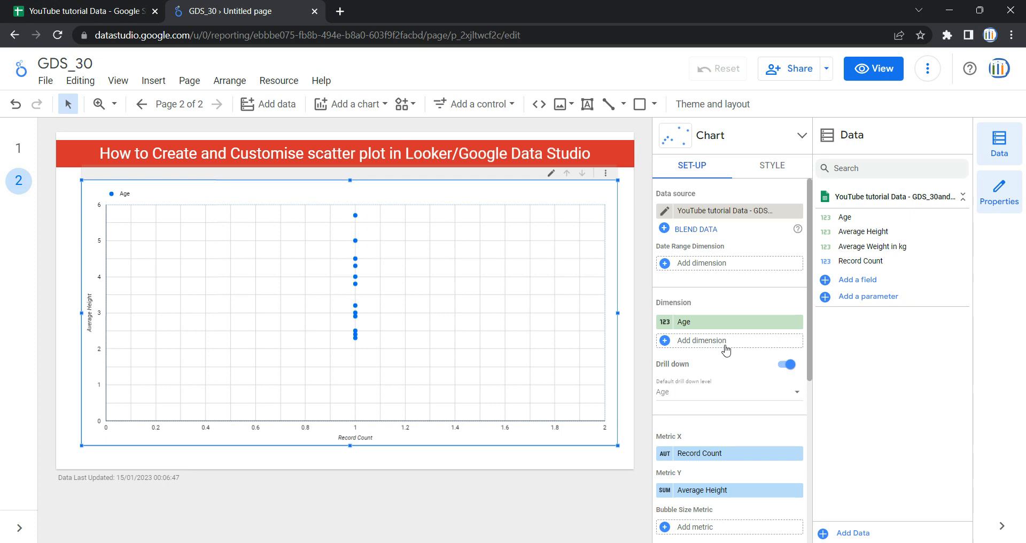
{"action": "left_click", "coordinate": [725, 348]}
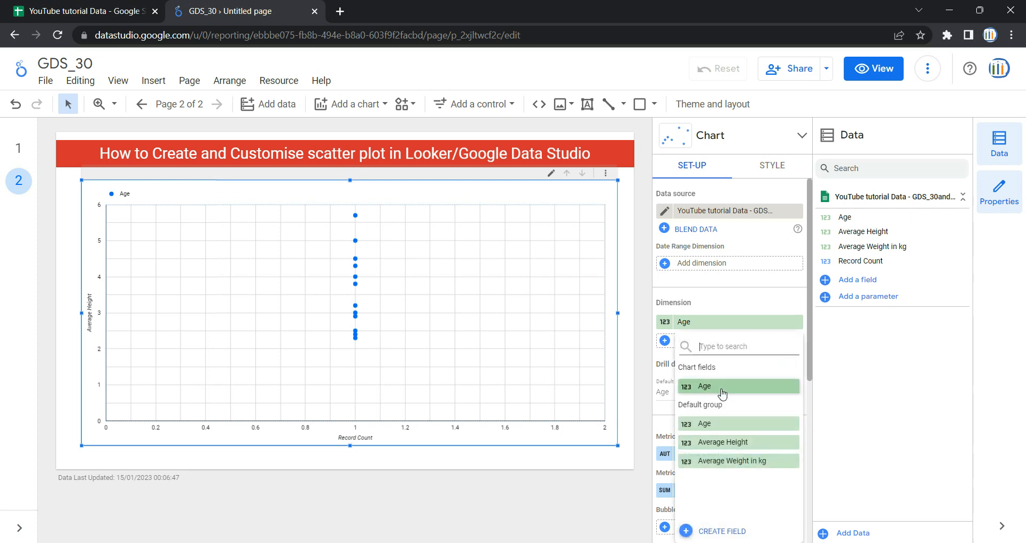
{"action": "left_click", "coordinate": [879, 380]}
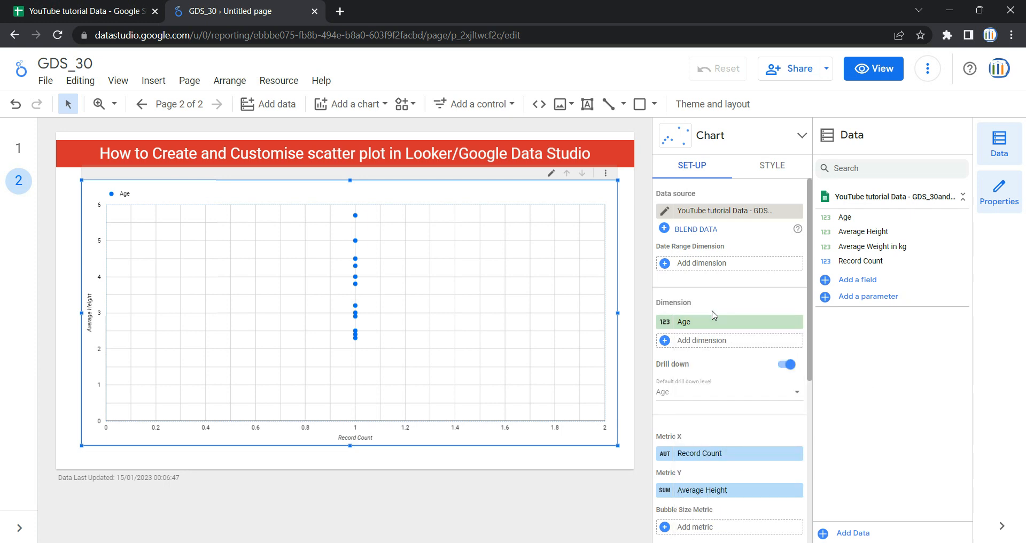
{"action": "left_click", "coordinate": [786, 364]}
Step: Set the chart's X metric to Average Weight in kg and choose Average Height as the Y metric
{"action": "scroll", "coordinate": [728, 385], "scroll_direction": "down", "scroll_amount": 2}
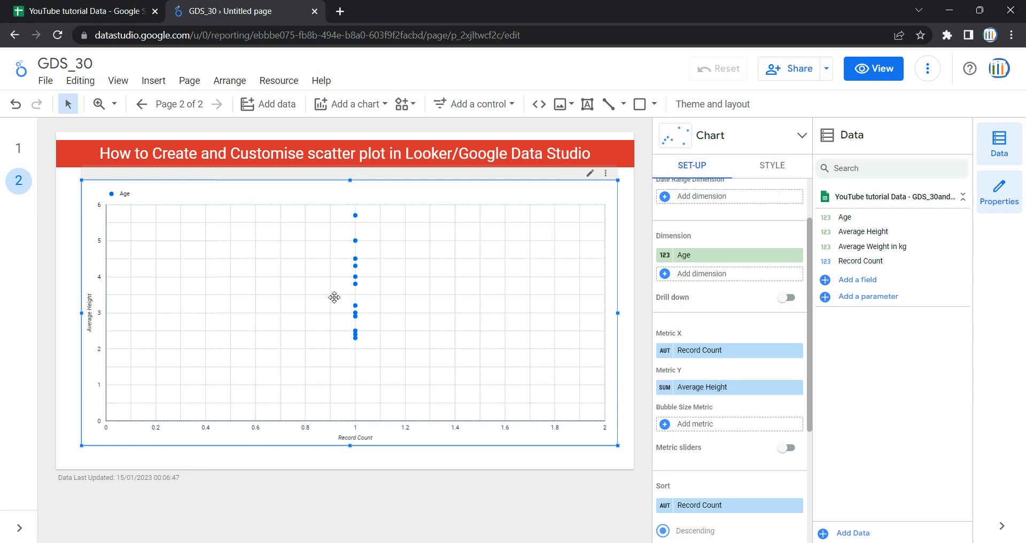
{"action": "left_click", "coordinate": [394, 298]}
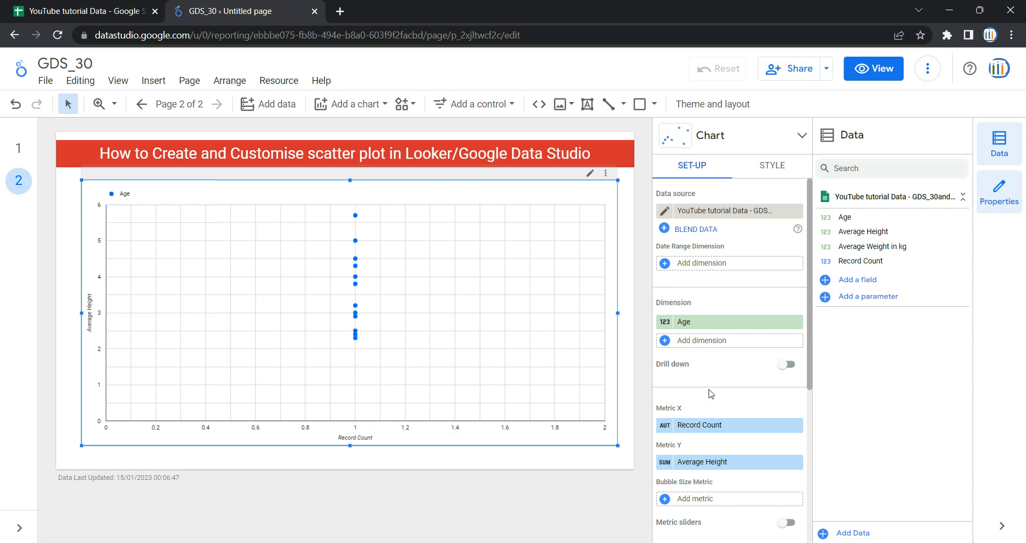
{"action": "scroll", "coordinate": [690, 420], "scroll_direction": "down", "scroll_amount": 1}
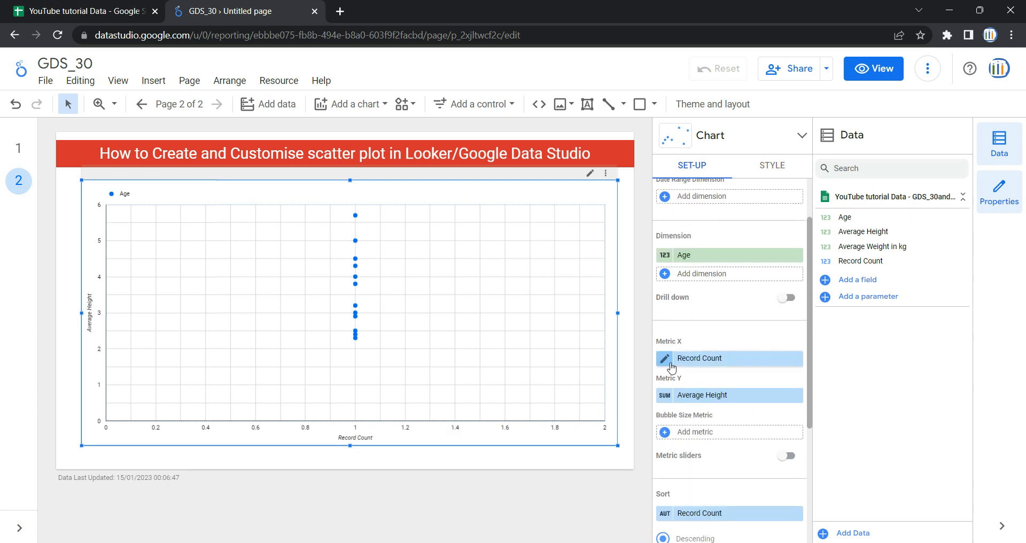
{"action": "left_click", "coordinate": [707, 360]}
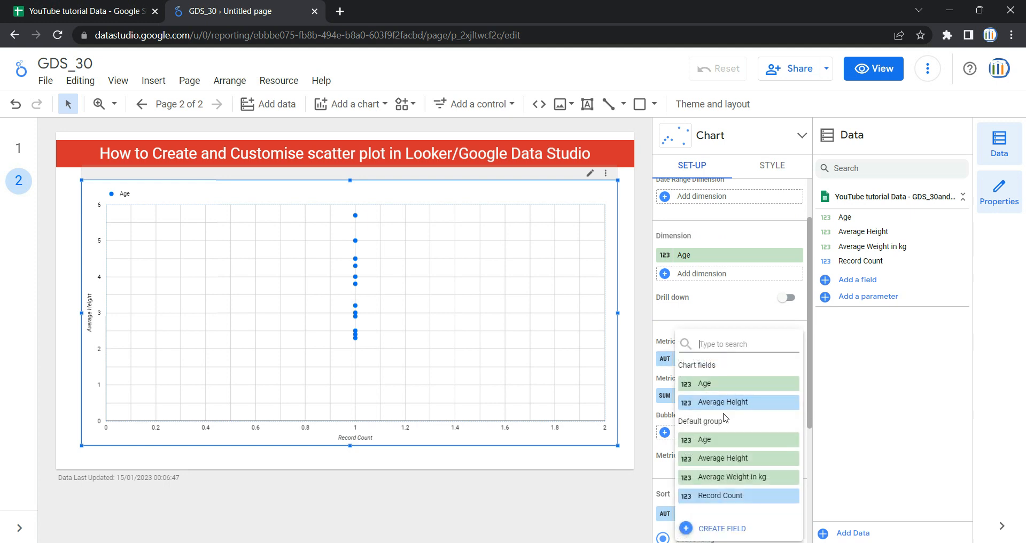
{"action": "left_click", "coordinate": [733, 478]}
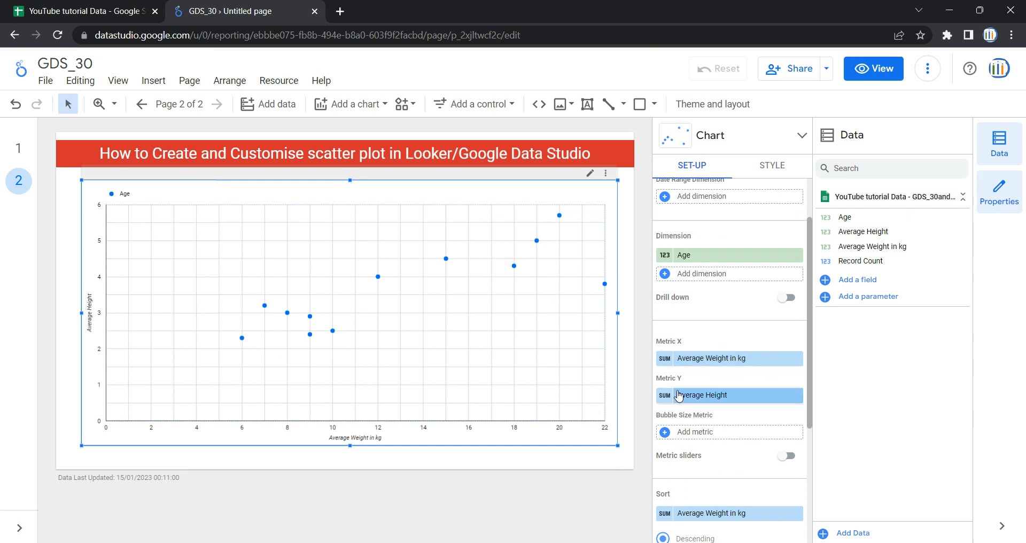
{"action": "left_click", "coordinate": [718, 396]}
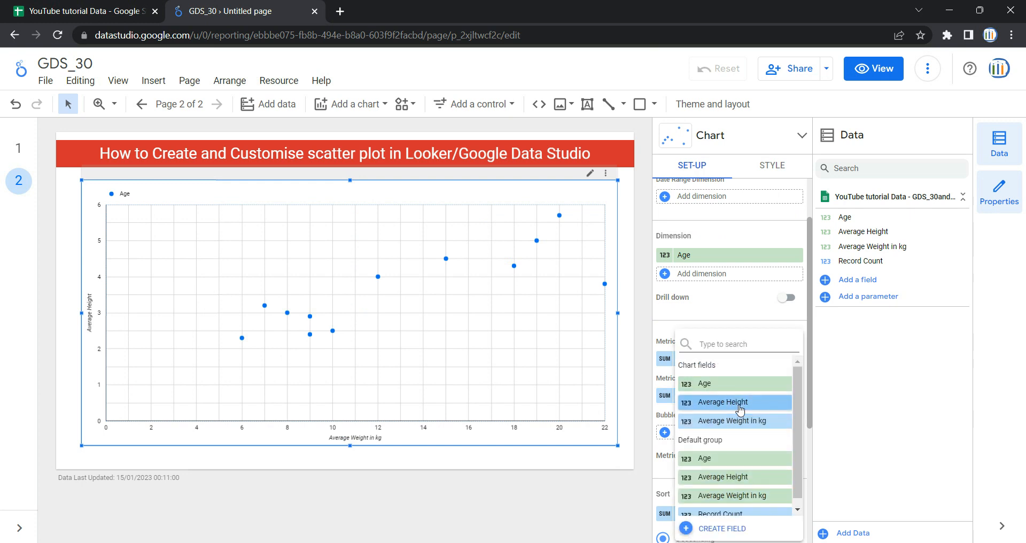
{"action": "left_click", "coordinate": [740, 407]}
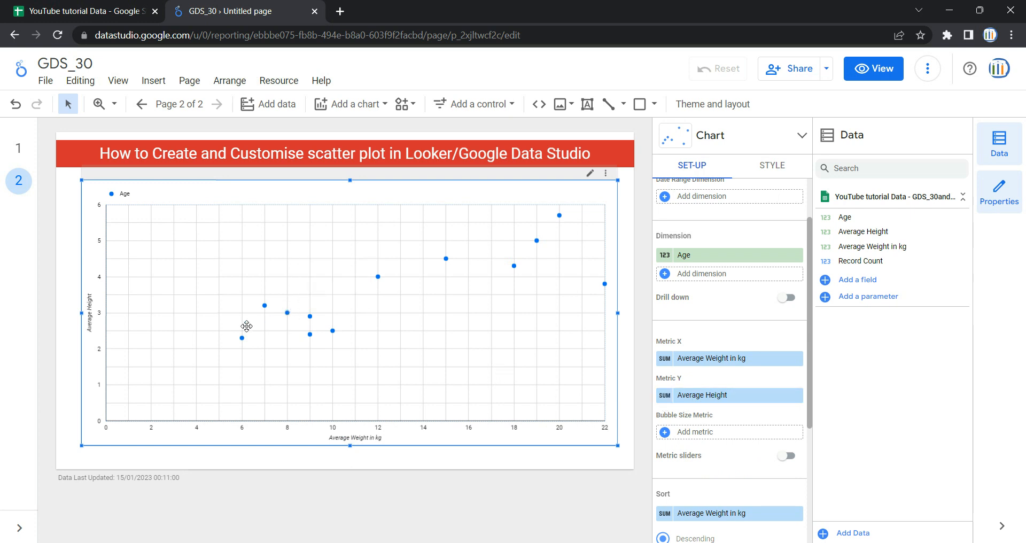
{"action": "mouse_move", "coordinate": [243, 335]}
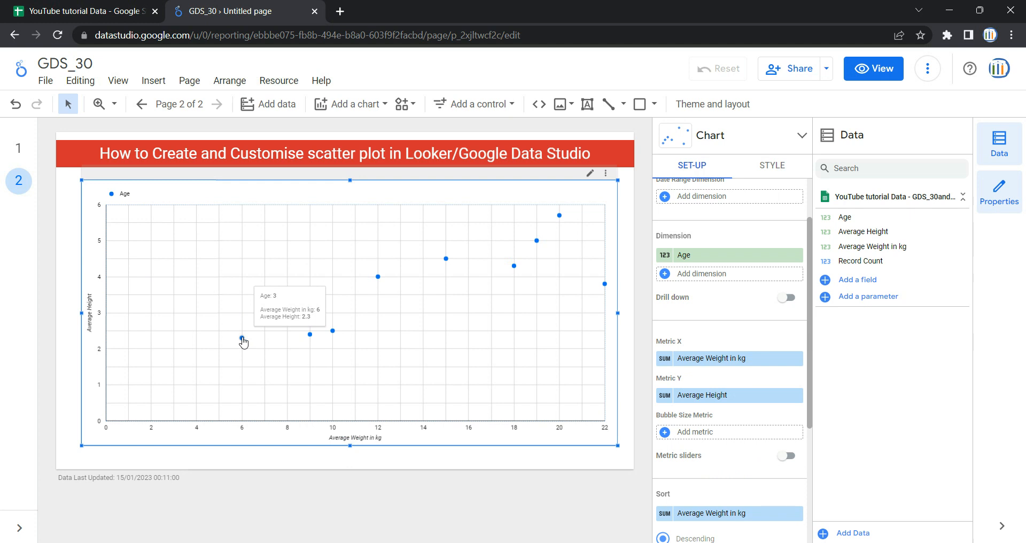
Step: Try Age as the chart's bubble size metric and remove it again
{"action": "scroll", "coordinate": [664, 355], "scroll_direction": "down", "scroll_amount": 2}
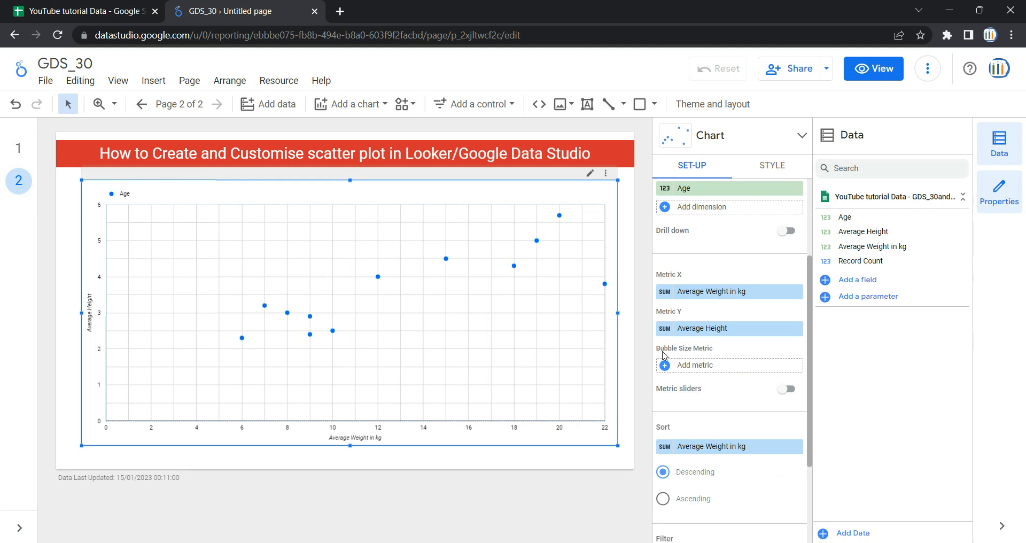
{"action": "left_click", "coordinate": [711, 369]}
{"action": "left_click", "coordinate": [713, 383]}
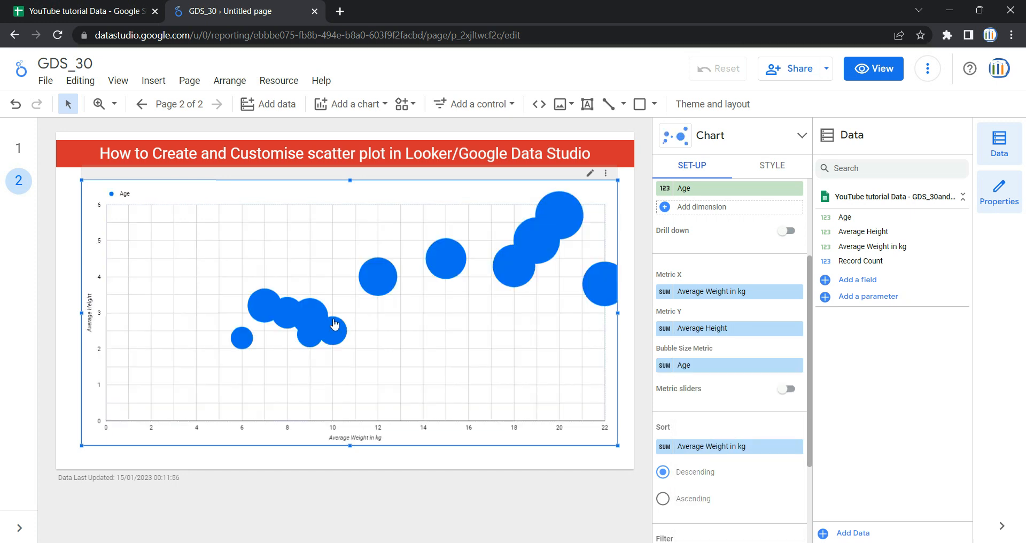
{"action": "mouse_move", "coordinate": [283, 319]}
{"action": "scroll", "coordinate": [774, 408], "scroll_direction": "up", "scroll_amount": 3}
{"action": "scroll", "coordinate": [726, 448], "scroll_direction": "down", "scroll_amount": 1}
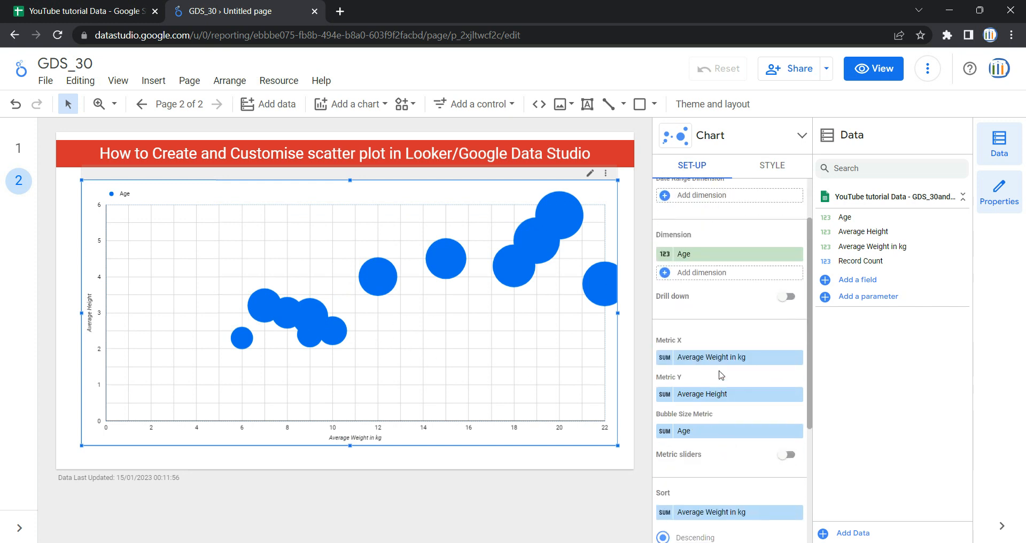
{"action": "scroll", "coordinate": [721, 374], "scroll_direction": "down", "scroll_amount": 3}
{"action": "scroll", "coordinate": [720, 356], "scroll_direction": "up", "scroll_amount": 2}
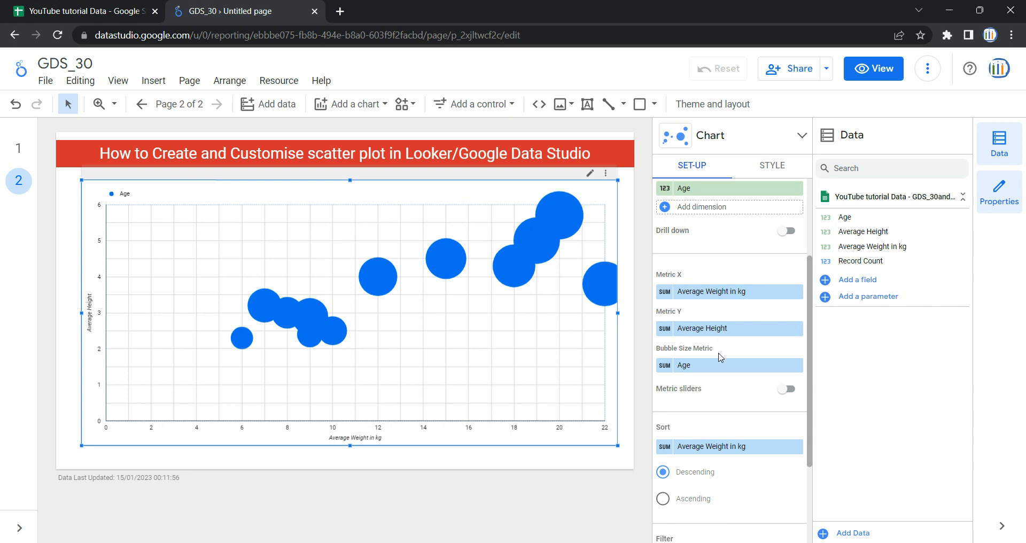
{"action": "left_click", "coordinate": [795, 365]}
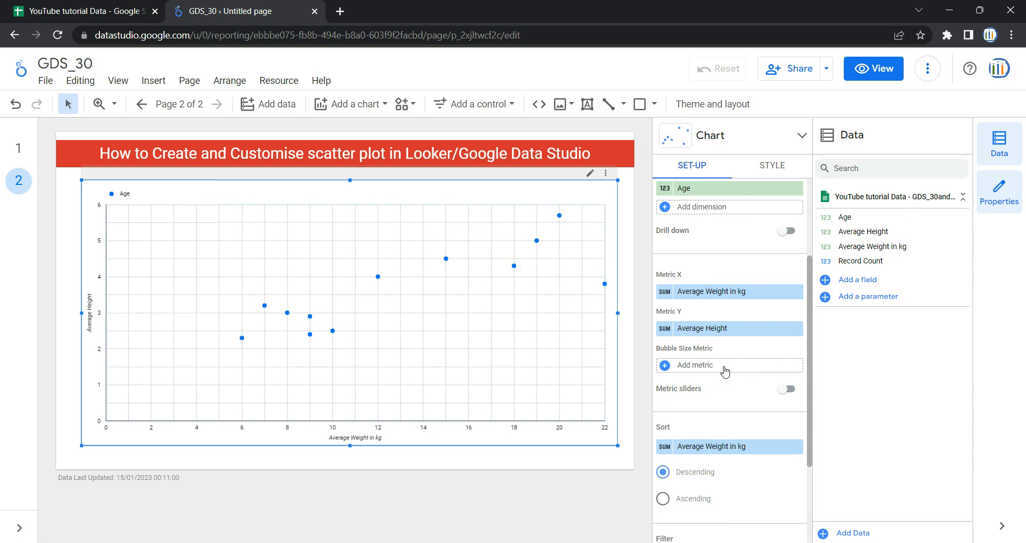
Step: Enable metric sliders and limit Average Weight in kg to 10–16.1 and Average Height to 2.7–4.3
{"action": "left_click", "coordinate": [788, 390]}
{"action": "left_click", "coordinate": [592, 173]}
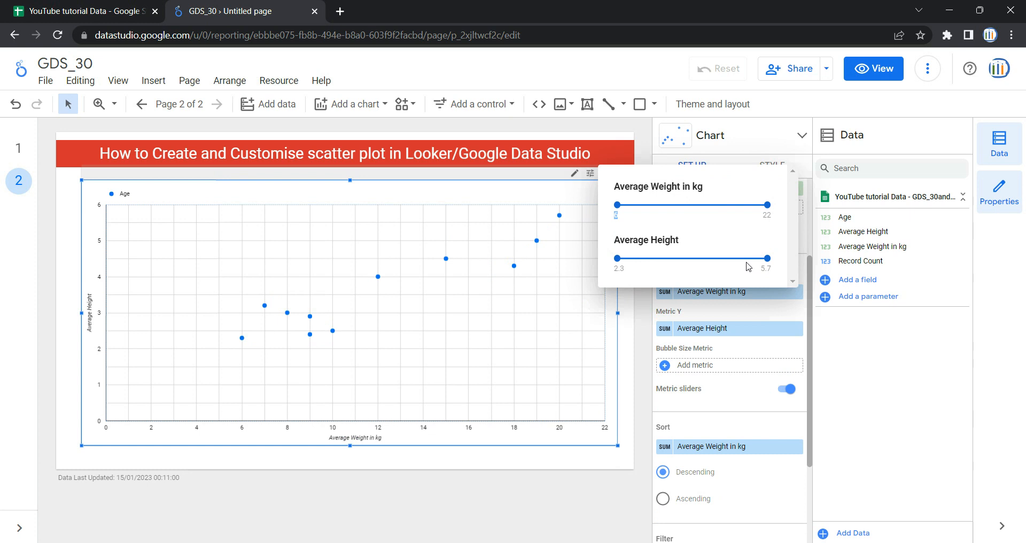
{"action": "left_click", "coordinate": [766, 259]}
{"action": "left_click_drag", "start_coordinate": [708, 264], "coordinate": [700, 264]}
{"action": "left_click", "coordinate": [635, 258]}
{"action": "left_click", "coordinate": [706, 258]}
{"action": "left_click", "coordinate": [712, 204]}
{"action": "left_click", "coordinate": [654, 205]}
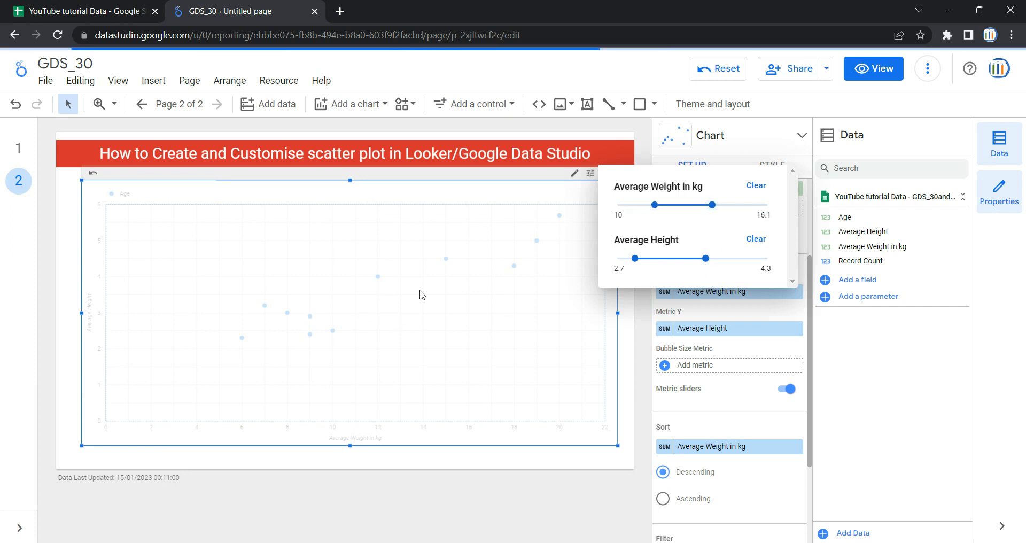
Step: Clear the Average Weight in kg and Average Height slider limits and close the metric sliders
{"action": "left_click", "coordinate": [751, 186]}
{"action": "left_click", "coordinate": [758, 242]}
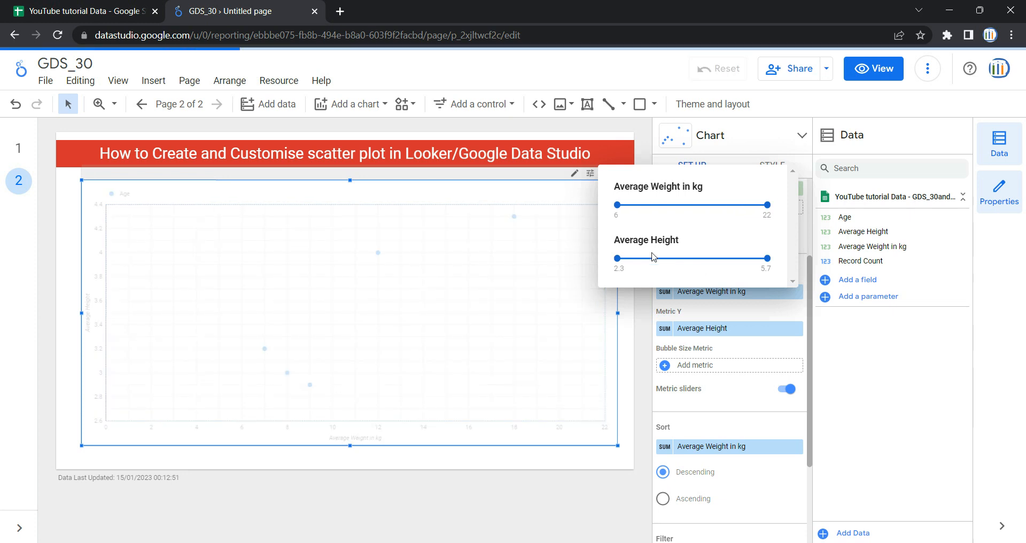
{"action": "left_click", "coordinate": [649, 381]}
Step: Sort the scatter chart by Age in ascending order
{"action": "scroll", "coordinate": [789, 404], "scroll_direction": "down", "scroll_amount": 3}
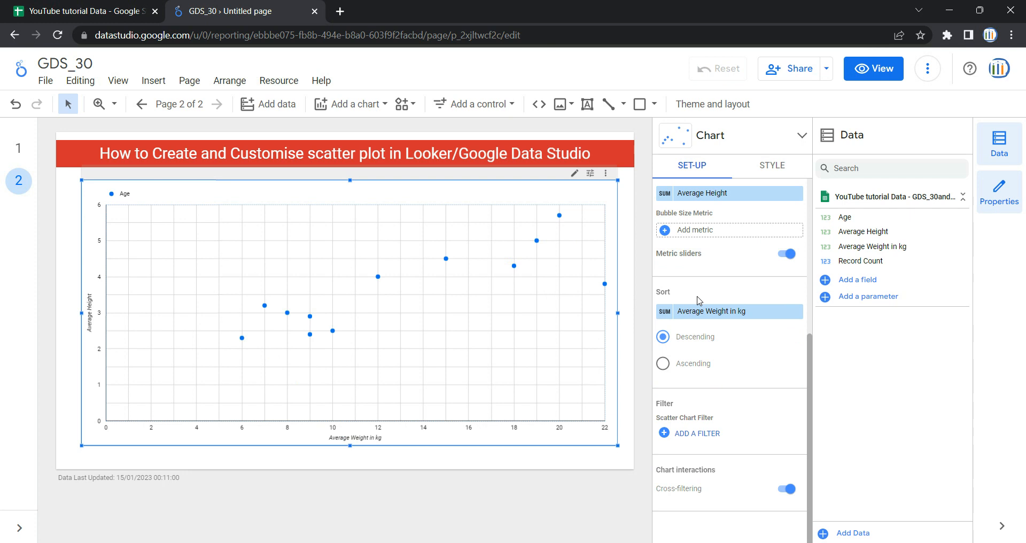
{"action": "left_click", "coordinate": [689, 366]}
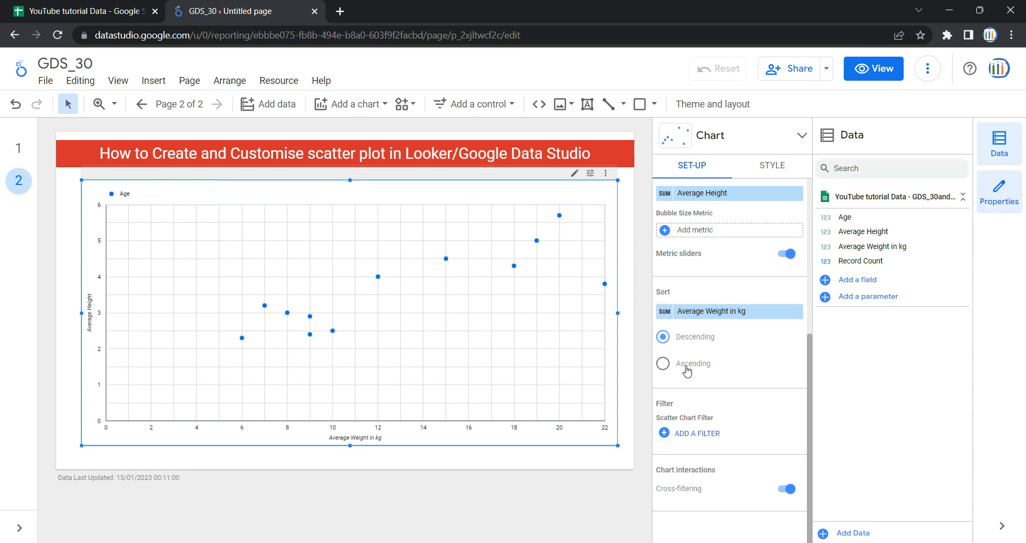
{"action": "left_click", "coordinate": [694, 338]}
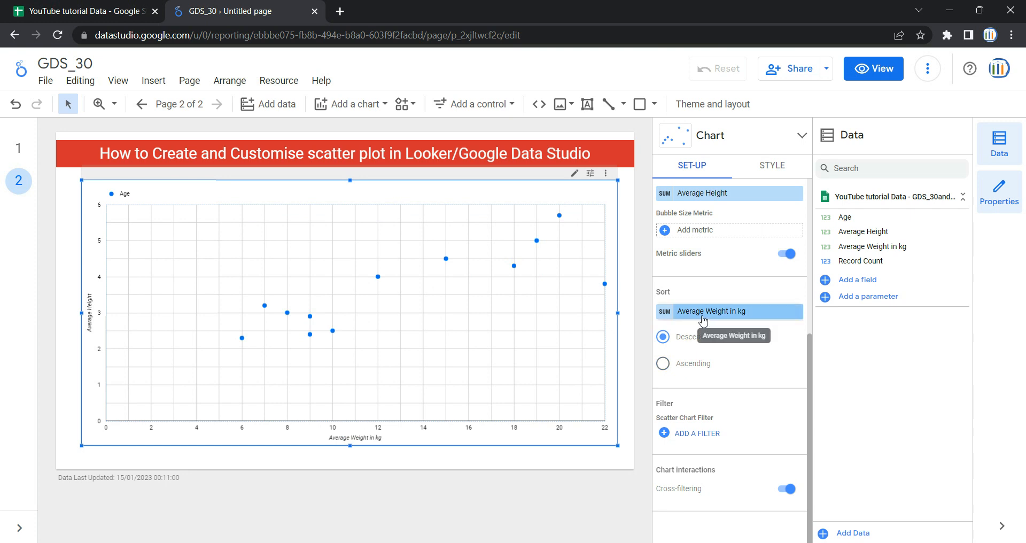
{"action": "left_click", "coordinate": [732, 314]}
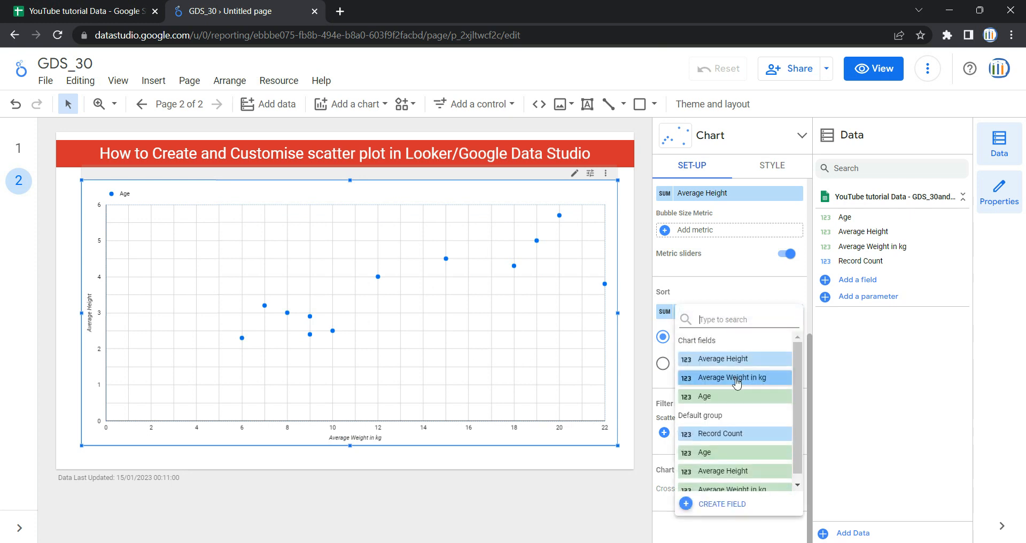
{"action": "left_click", "coordinate": [735, 396]}
{"action": "left_click", "coordinate": [663, 364]}
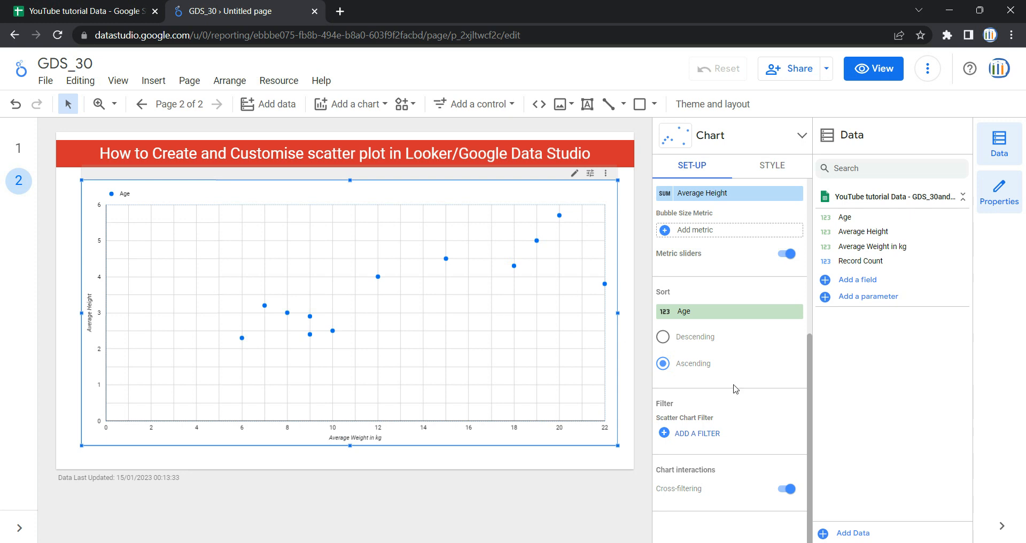
Step: Try a new chart filter that excludes Average Height with the Equal to (=) condition, and discard it unsaved
{"action": "left_click", "coordinate": [697, 433]}
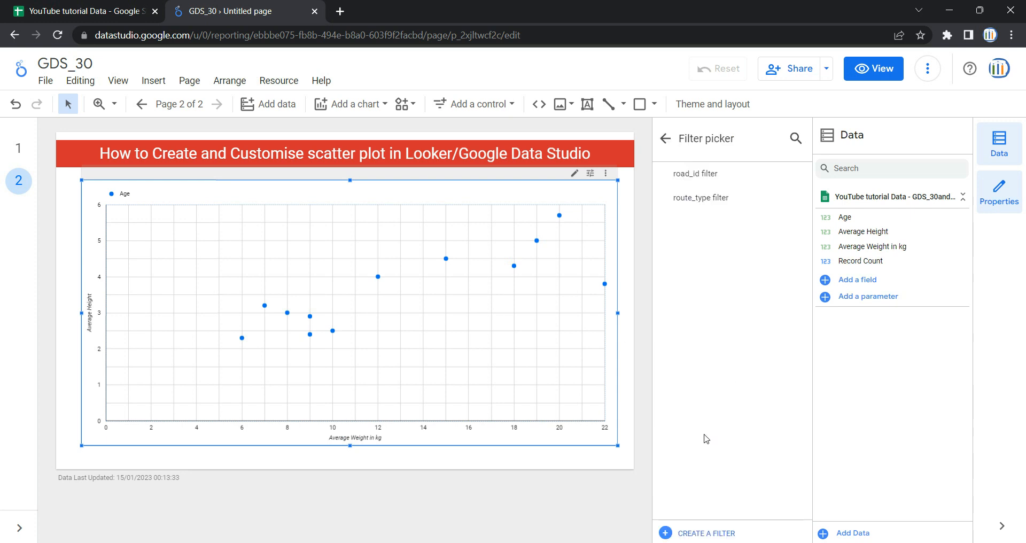
{"action": "left_click", "coordinate": [697, 535]}
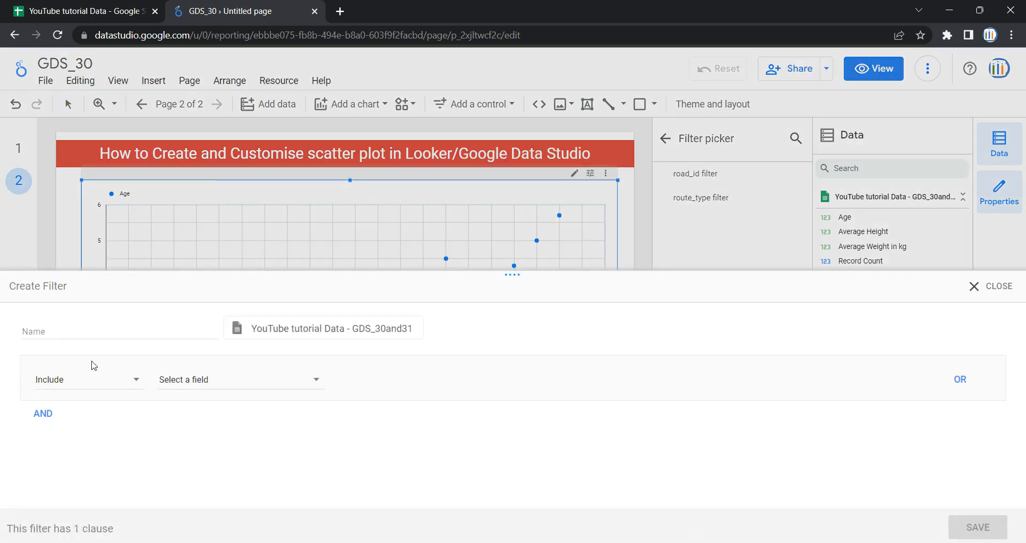
{"action": "left_click", "coordinate": [97, 380]}
{"action": "left_click", "coordinate": [100, 415]}
{"action": "left_click", "coordinate": [236, 383]}
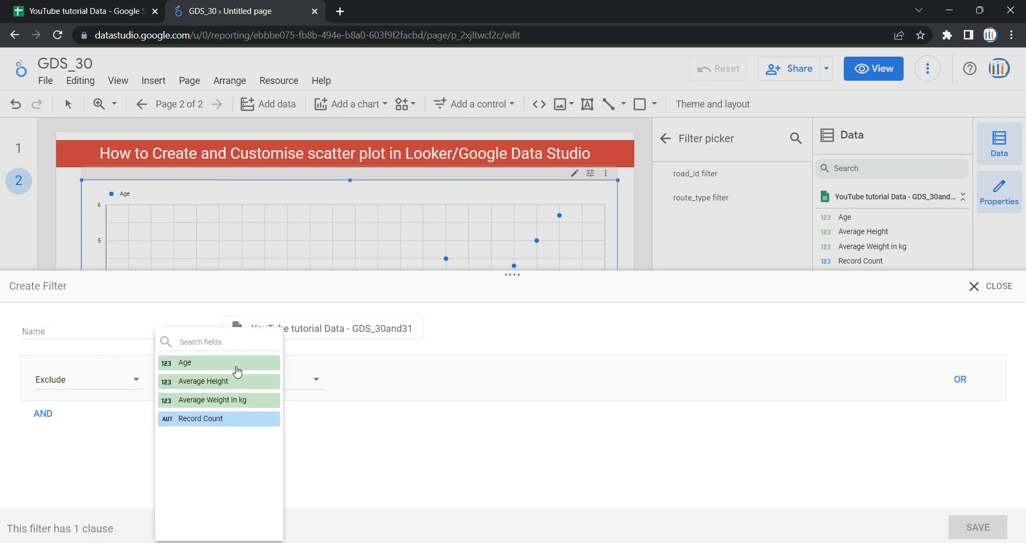
{"action": "left_click", "coordinate": [237, 383]}
{"action": "left_click", "coordinate": [381, 380]}
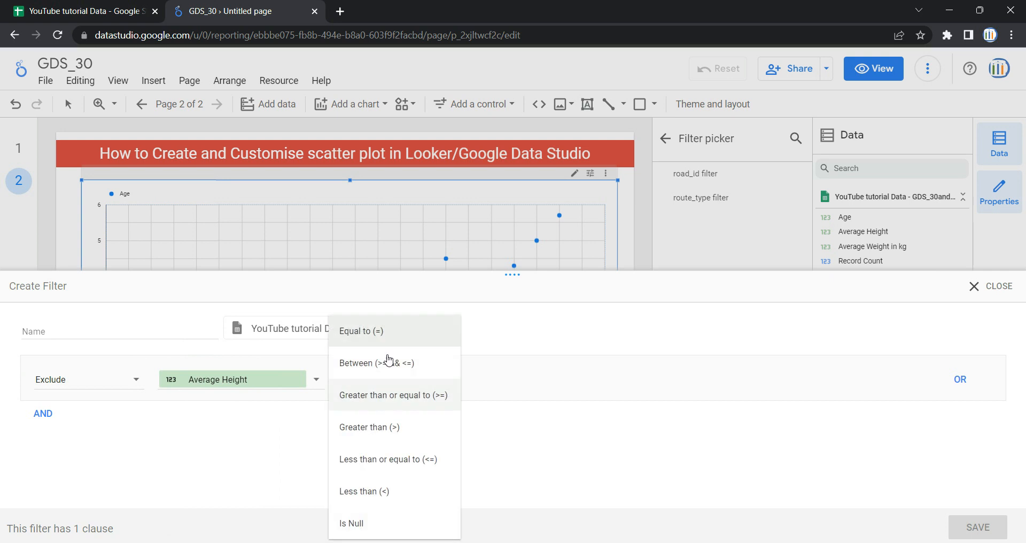
{"action": "left_click", "coordinate": [389, 335]}
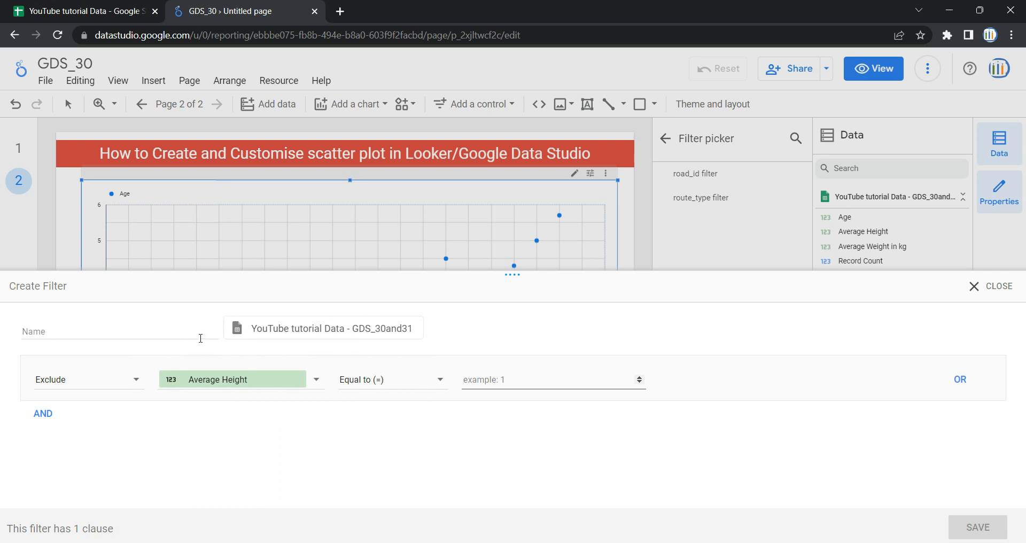
{"action": "left_click", "coordinate": [980, 285]}
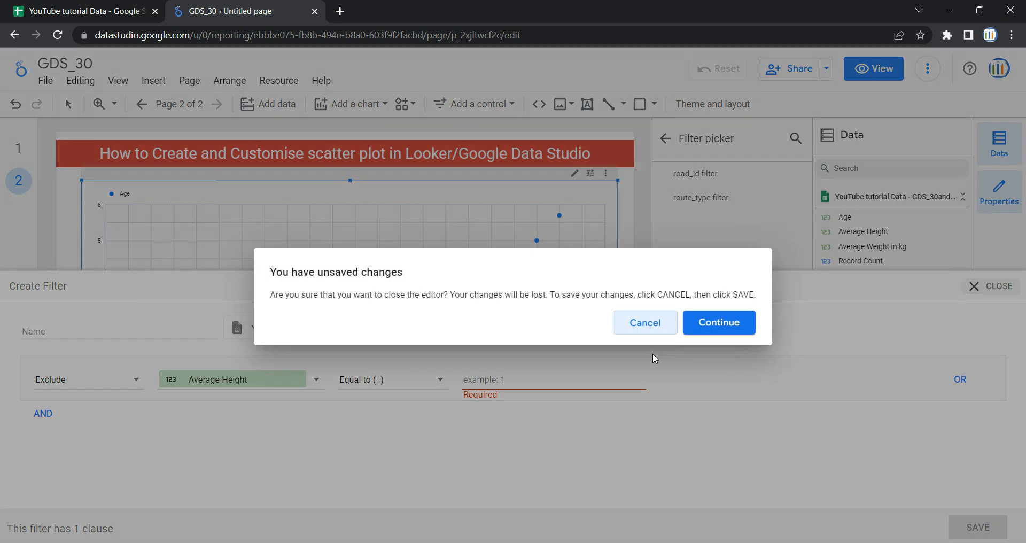
{"action": "left_click", "coordinate": [699, 332]}
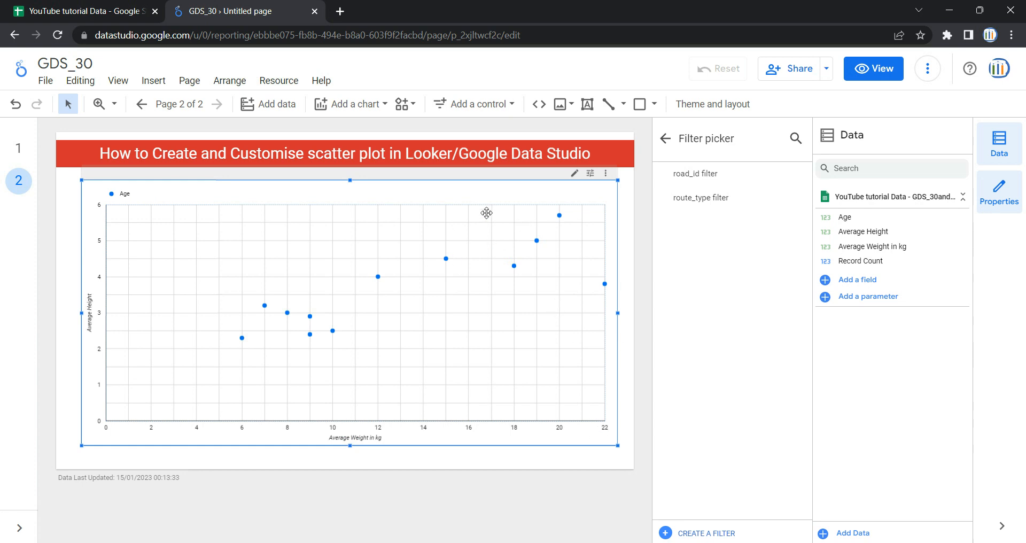
{"action": "left_click", "coordinate": [665, 139]}
Step: Preview the report in view mode with the page list collapsed, and return to editing
{"action": "left_click", "coordinate": [873, 68]}
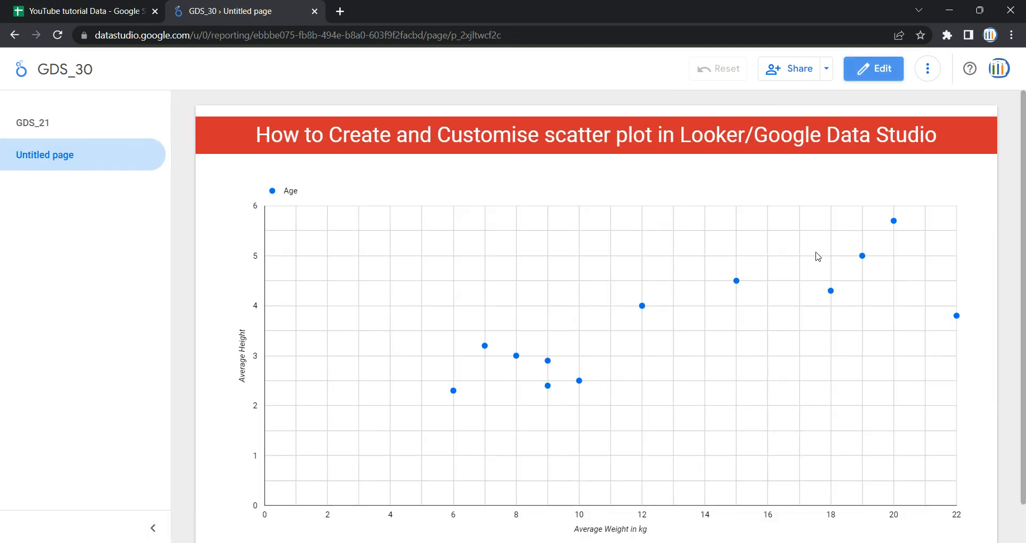
{"action": "left_click", "coordinate": [150, 535]}
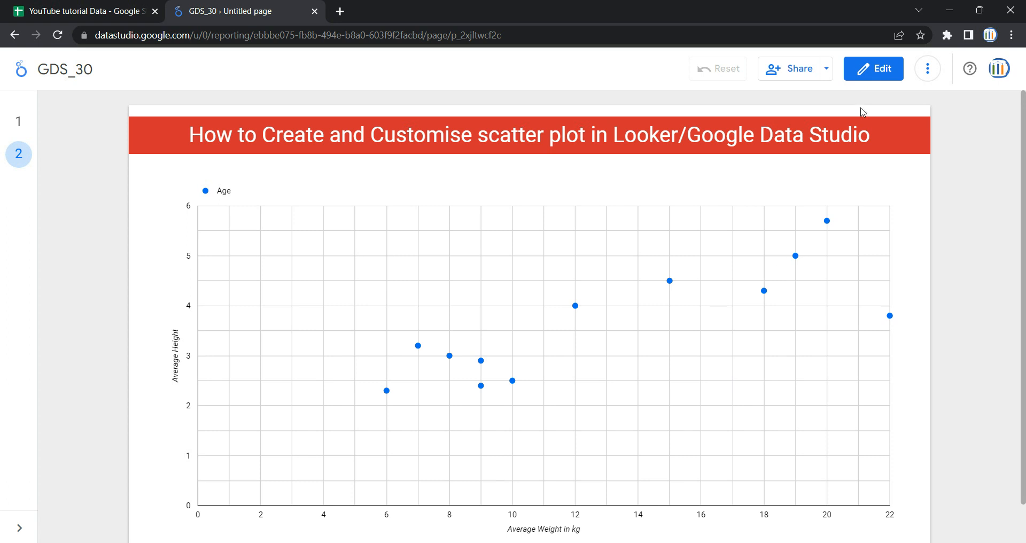
{"action": "left_click", "coordinate": [869, 68]}
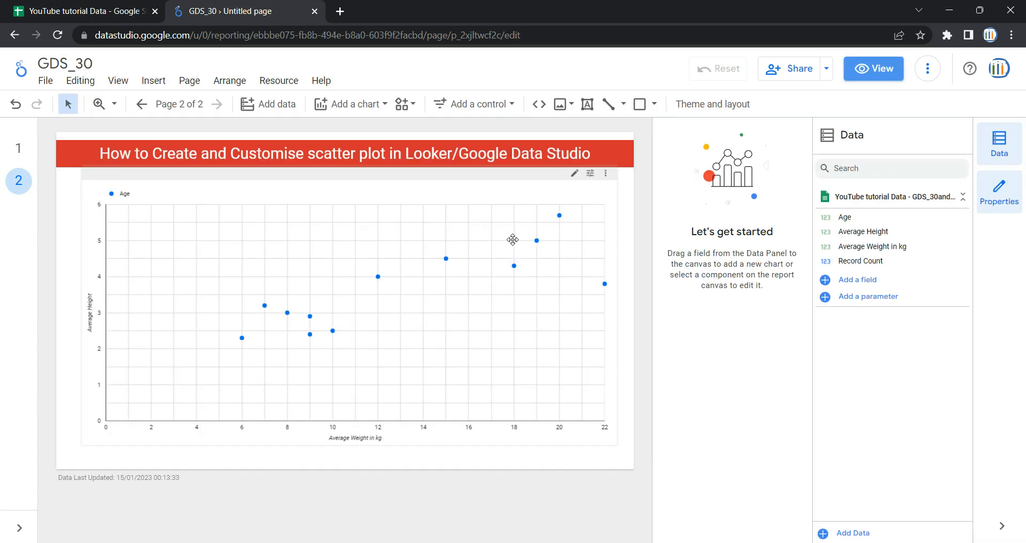
Step: Show data labels on the scatter chart and set its bubble colour to Age
{"action": "left_click", "coordinate": [537, 182]}
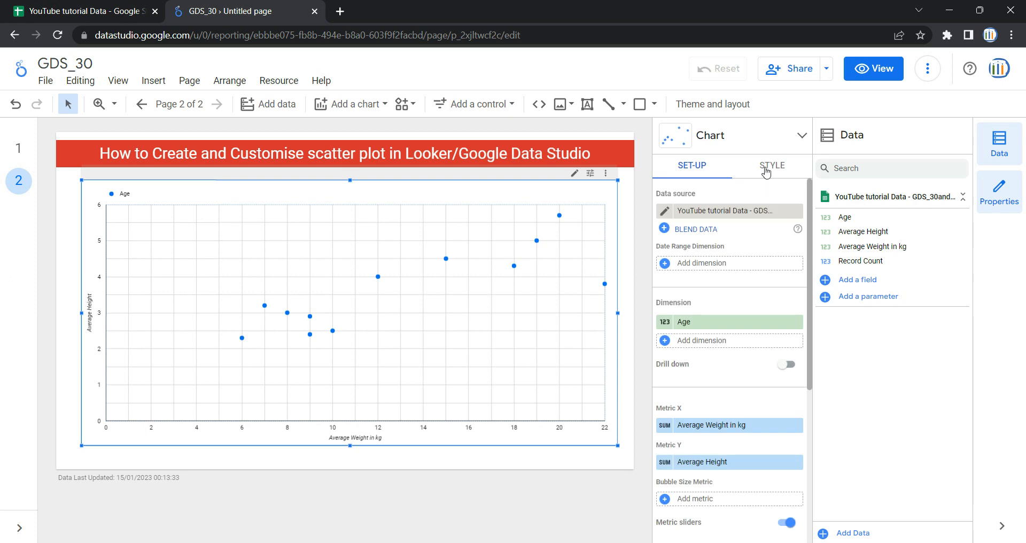
{"action": "left_click", "coordinate": [765, 170]}
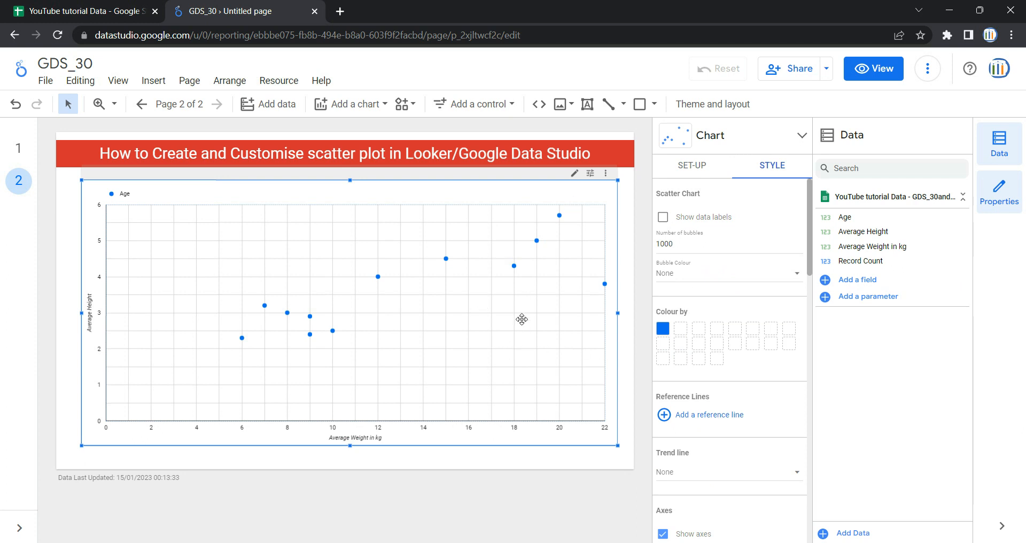
{"action": "left_click", "coordinate": [712, 225]}
{"action": "left_click", "coordinate": [690, 282]}
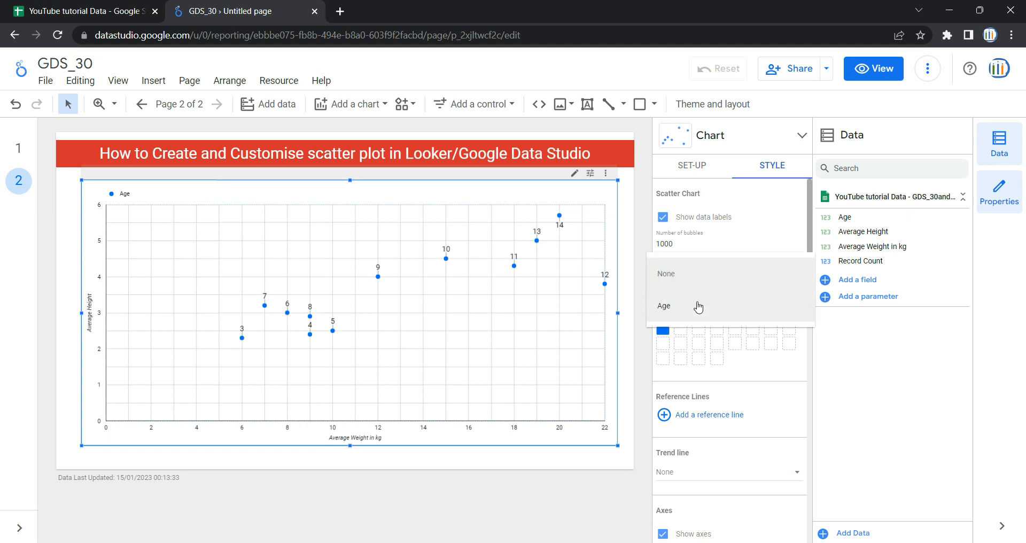
{"action": "left_click", "coordinate": [698, 306]}
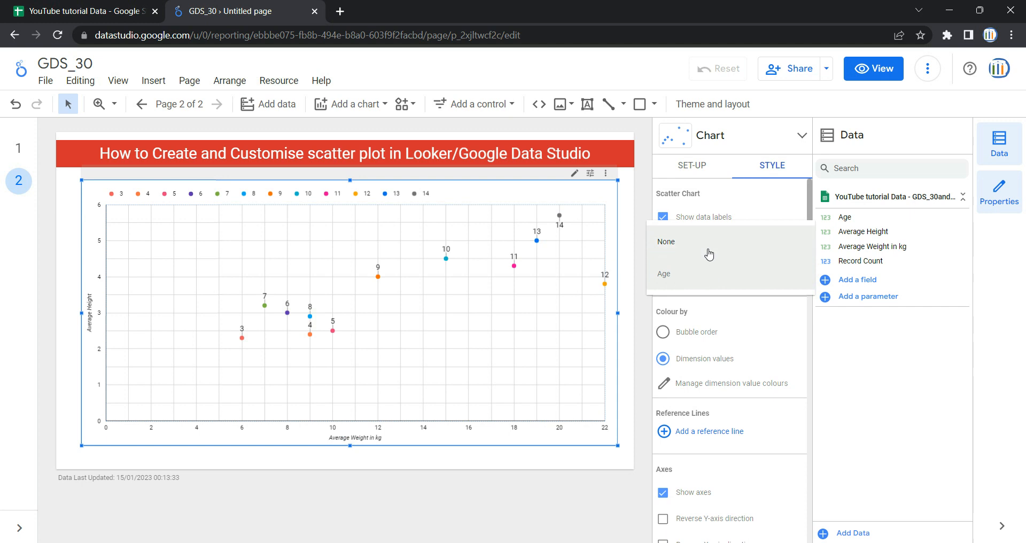
{"action": "left_click", "coordinate": [709, 247]}
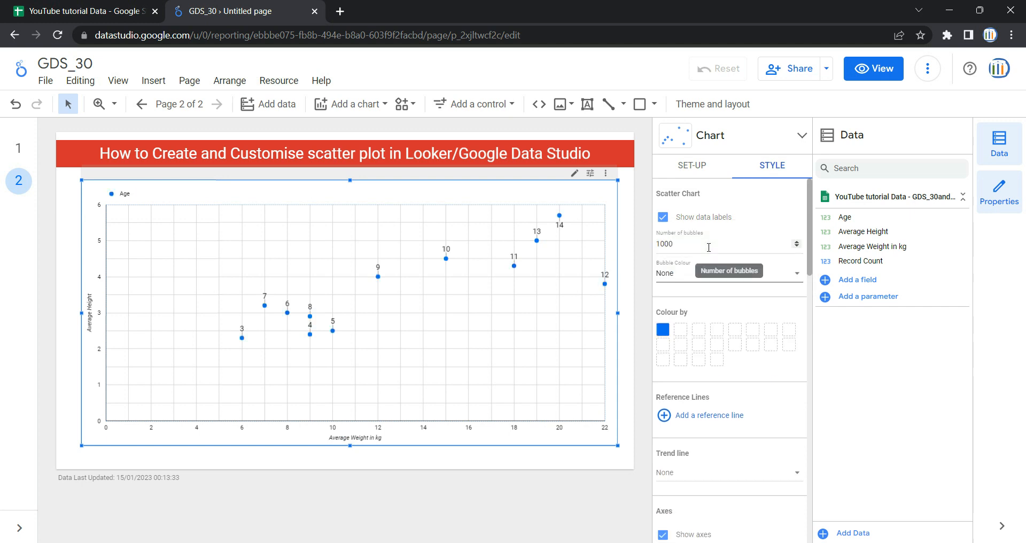
{"action": "left_click", "coordinate": [710, 274]}
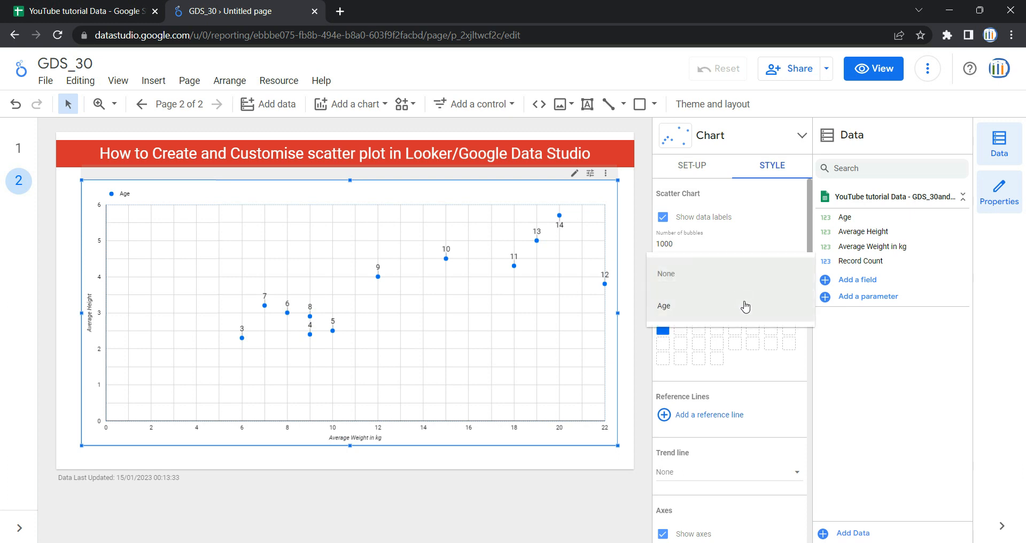
{"action": "left_click", "coordinate": [745, 305]}
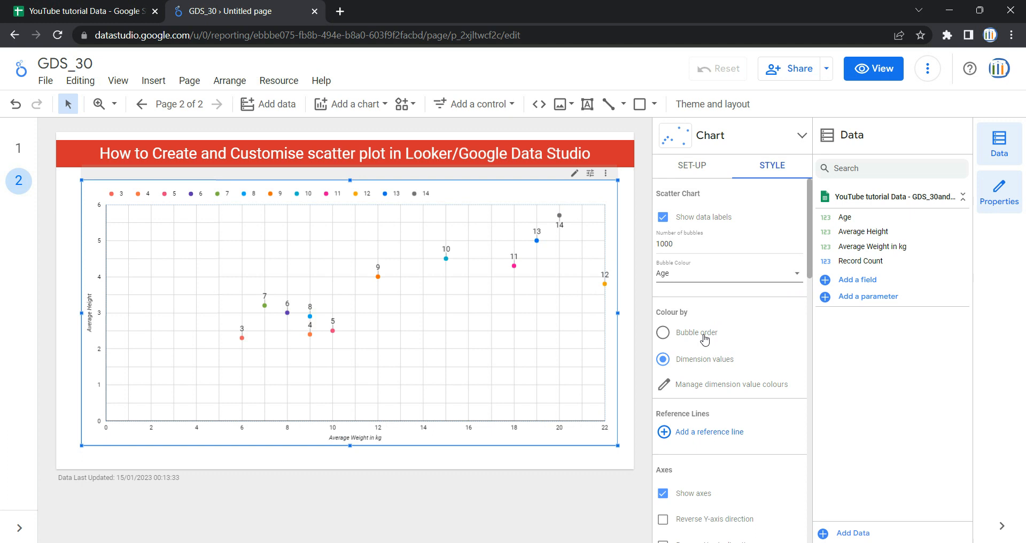
Step: Try colouring the bubbles by bubble order, return to dimension values, and view the dimension value colours list
{"action": "left_click", "coordinate": [704, 339]}
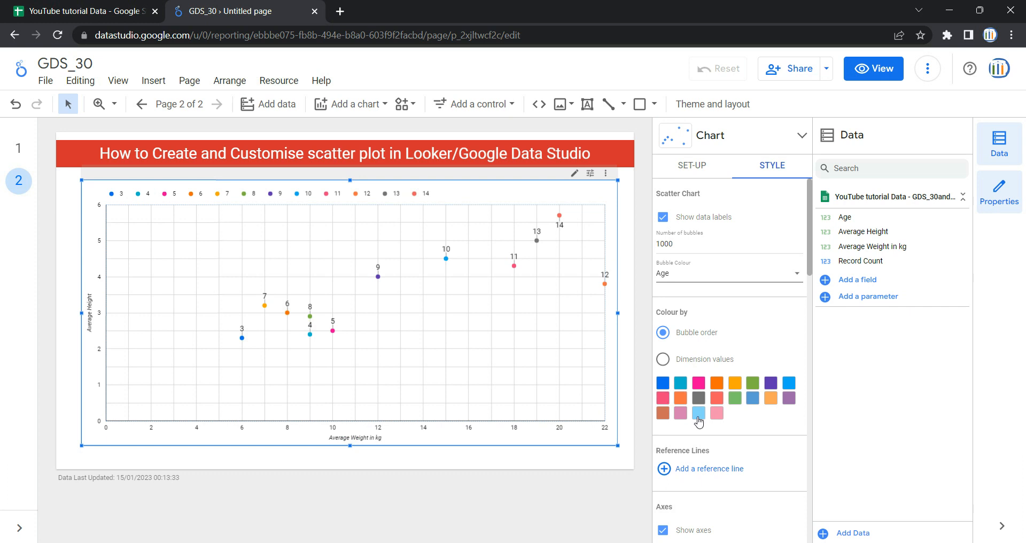
{"action": "left_click", "coordinate": [663, 359]}
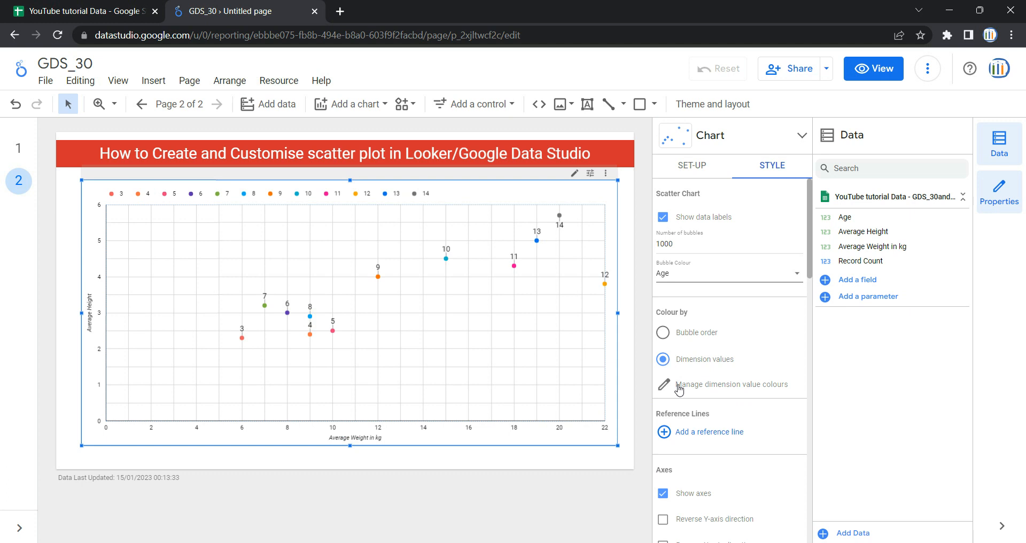
{"action": "left_click", "coordinate": [679, 388]}
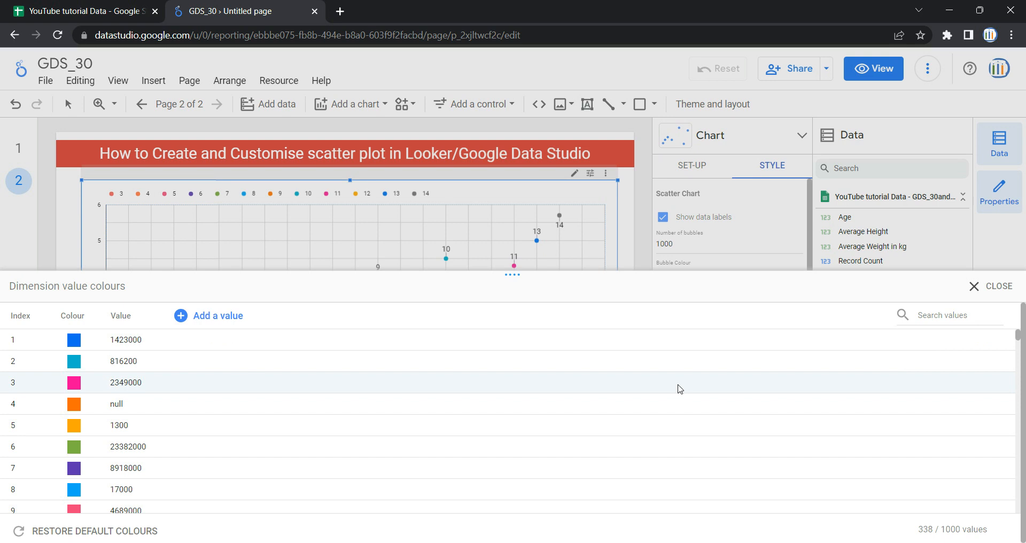
{"action": "left_click", "coordinate": [990, 291]}
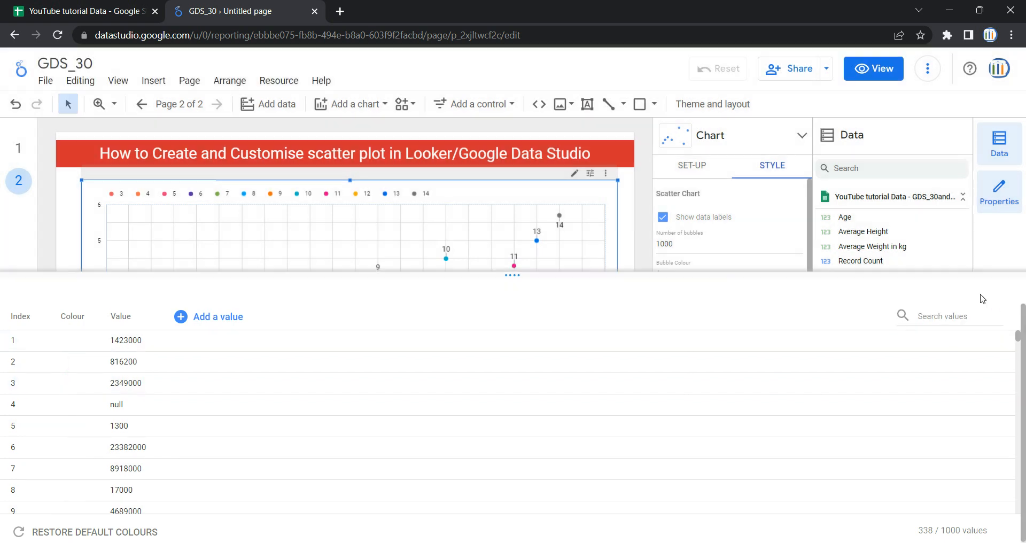
Step: Add a reference line of type Metric based on Average Height
{"action": "scroll", "coordinate": [689, 388], "scroll_direction": "down", "scroll_amount": 1}
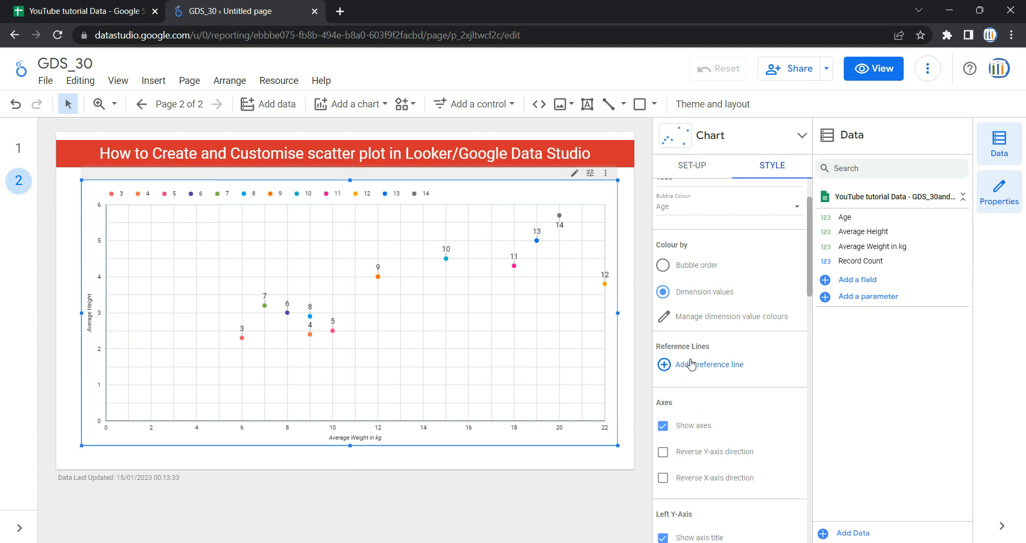
{"action": "left_click", "coordinate": [691, 364]}
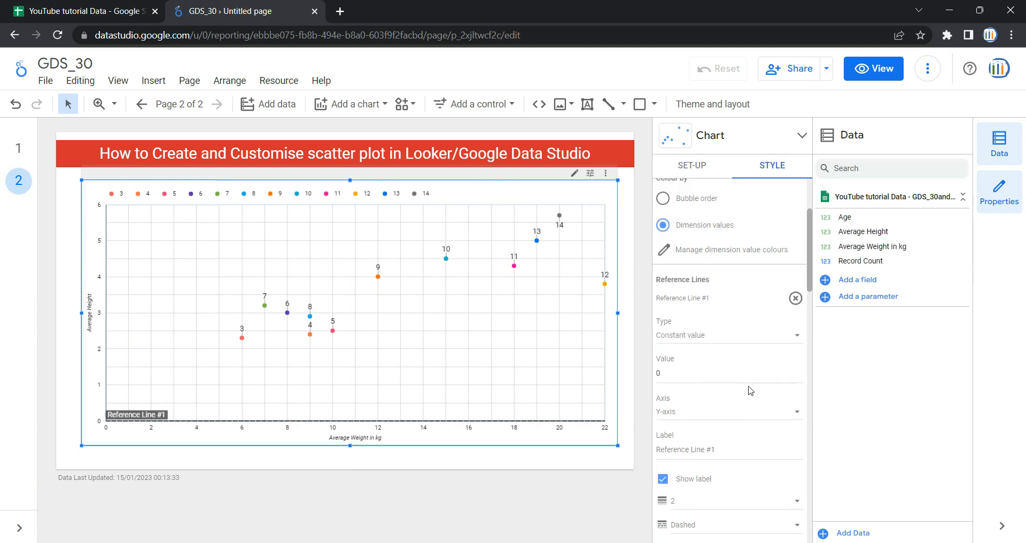
{"action": "left_click", "coordinate": [747, 342]}
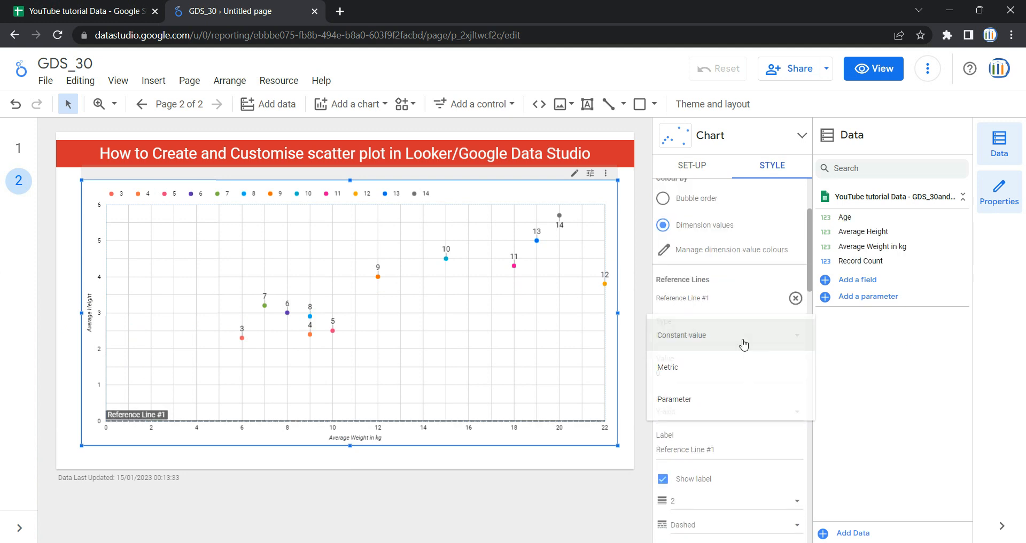
{"action": "left_click", "coordinate": [742, 379]}
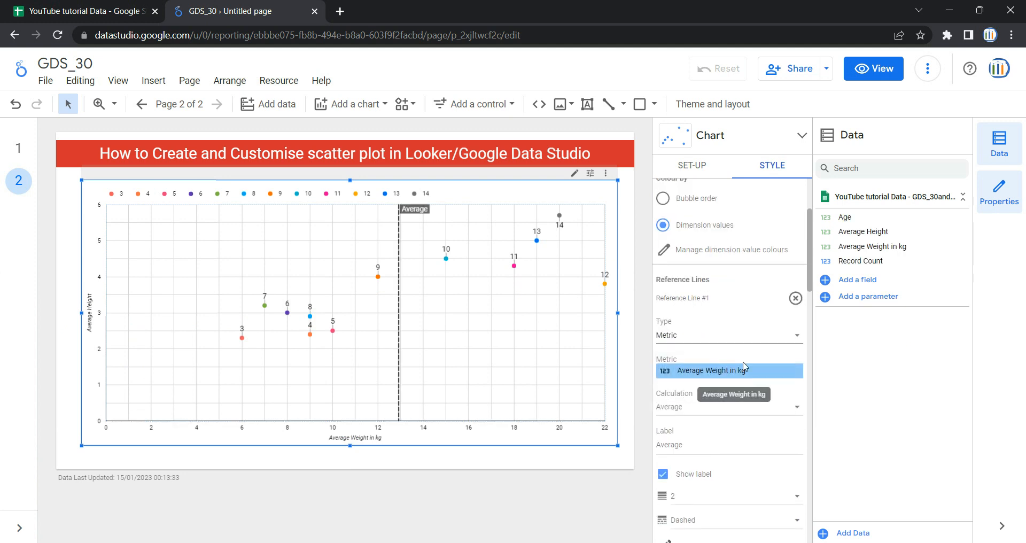
{"action": "left_click", "coordinate": [702, 372]}
{"action": "left_click", "coordinate": [735, 404]}
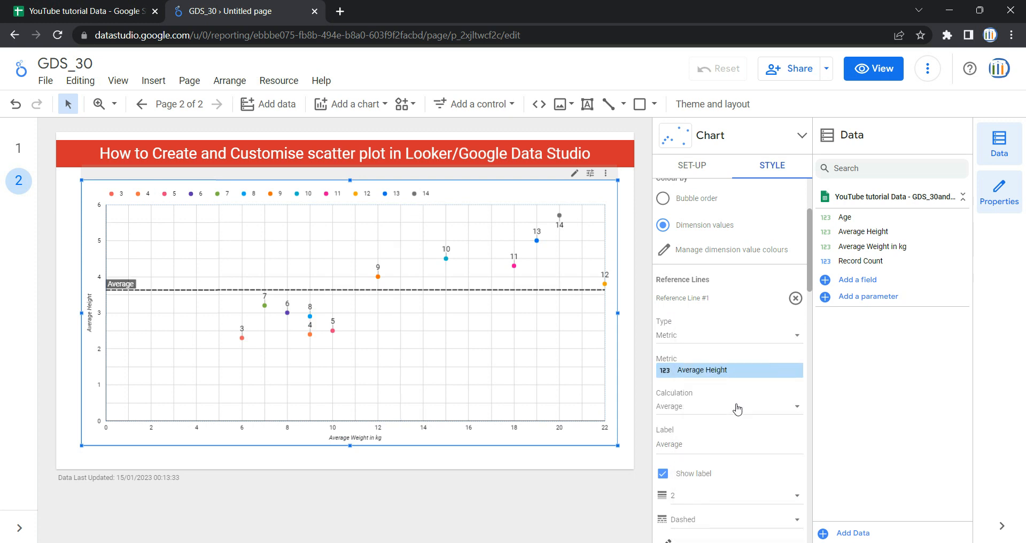
Step: Set the Average Height reference line's calculation to Total
{"action": "scroll", "coordinate": [715, 420], "scroll_direction": "down", "scroll_amount": 2}
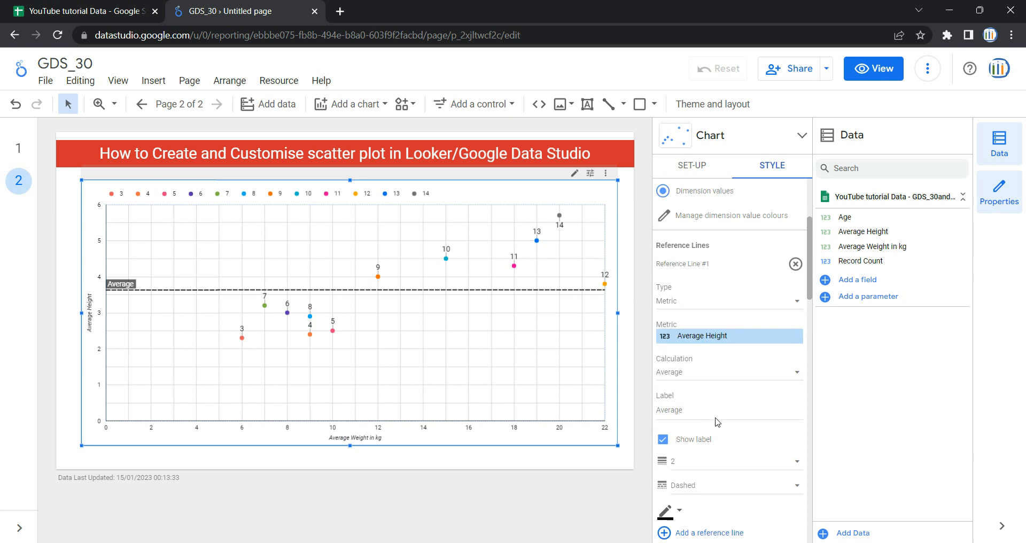
{"action": "left_click", "coordinate": [708, 348]}
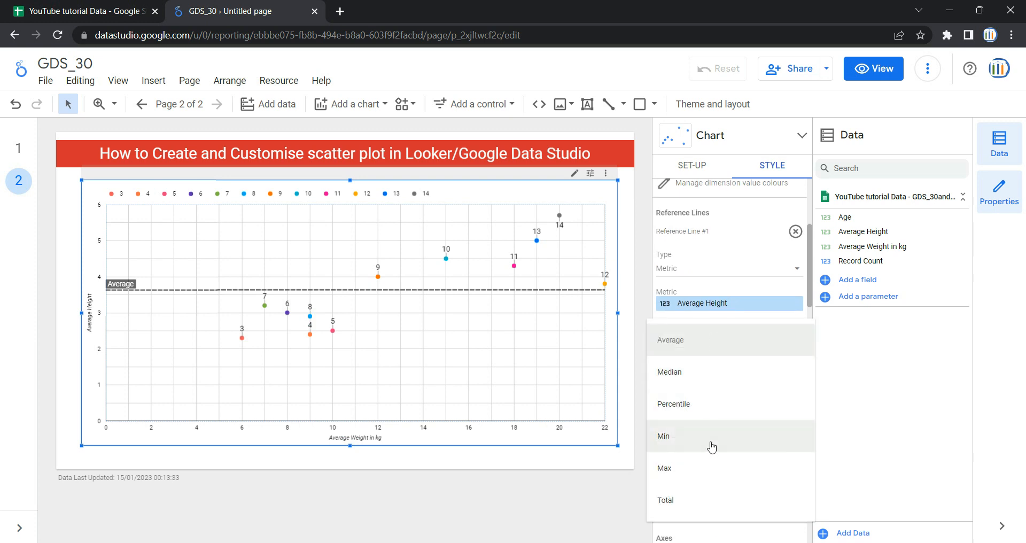
{"action": "left_click", "coordinate": [705, 507]}
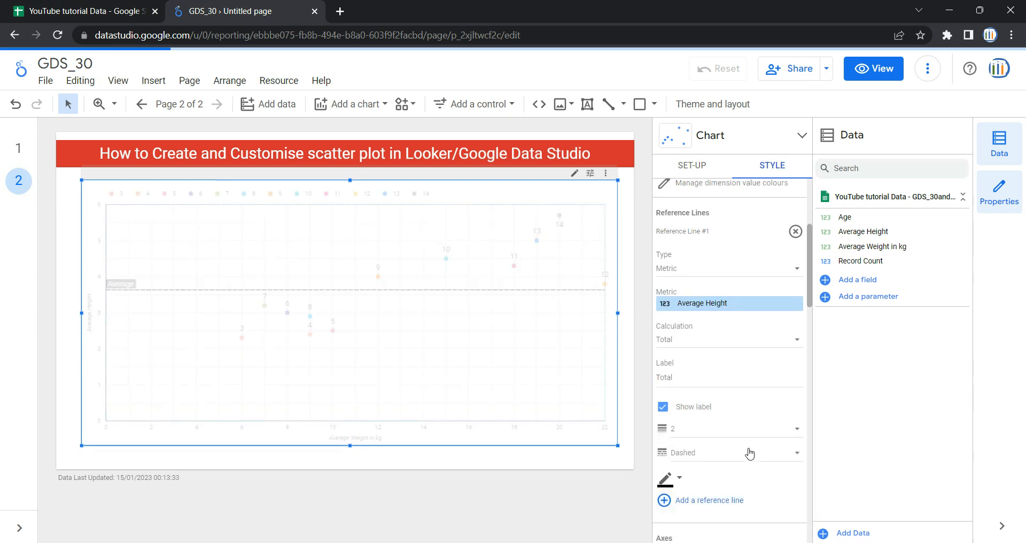
Step: Set the reference line's calculation to Average and its label to "Average height Reference line"
{"action": "left_click", "coordinate": [720, 340]}
{"action": "left_click", "coordinate": [727, 182]}
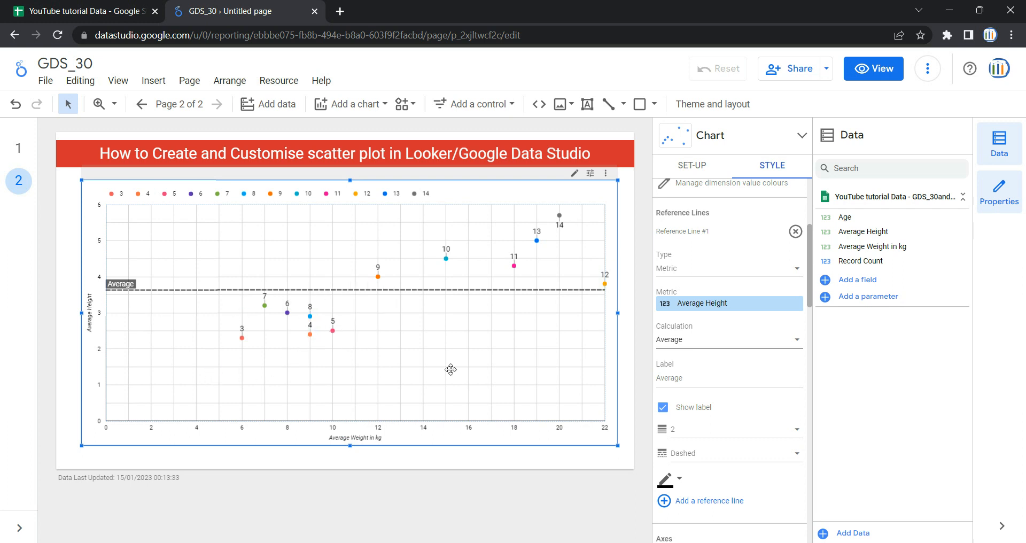
{"action": "left_click", "coordinate": [691, 381]}
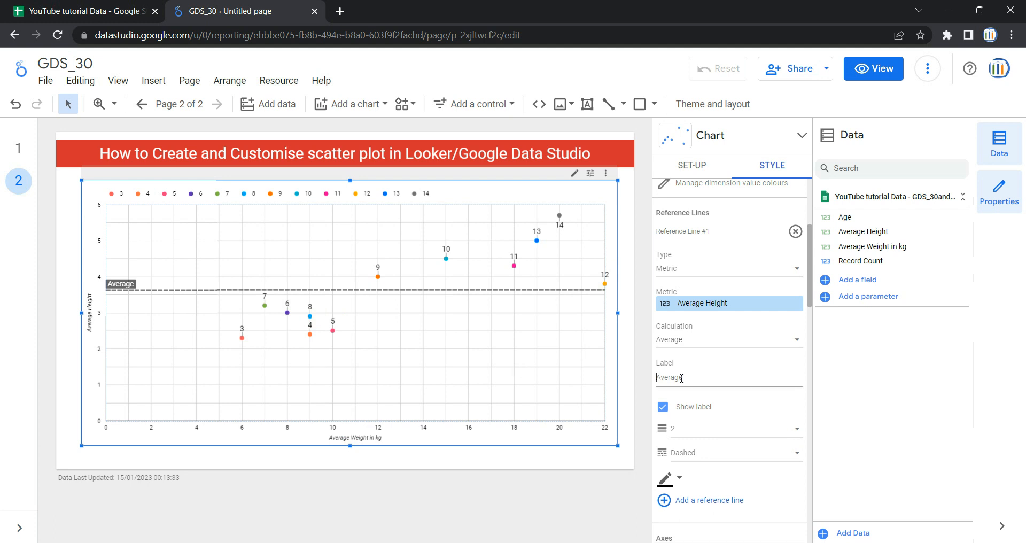
{"action": "key", "text": "ctrl+a"}
{"action": "type", "text": "Average height Reference line"}
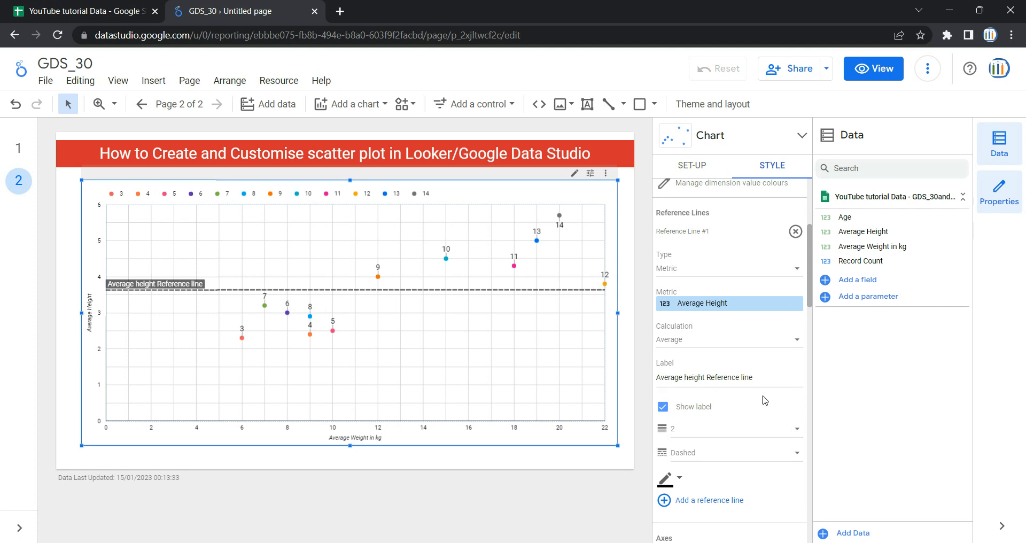
Step: Try hiding the reference line's label and show it again
{"action": "scroll", "coordinate": [740, 407], "scroll_direction": "down", "scroll_amount": 1}
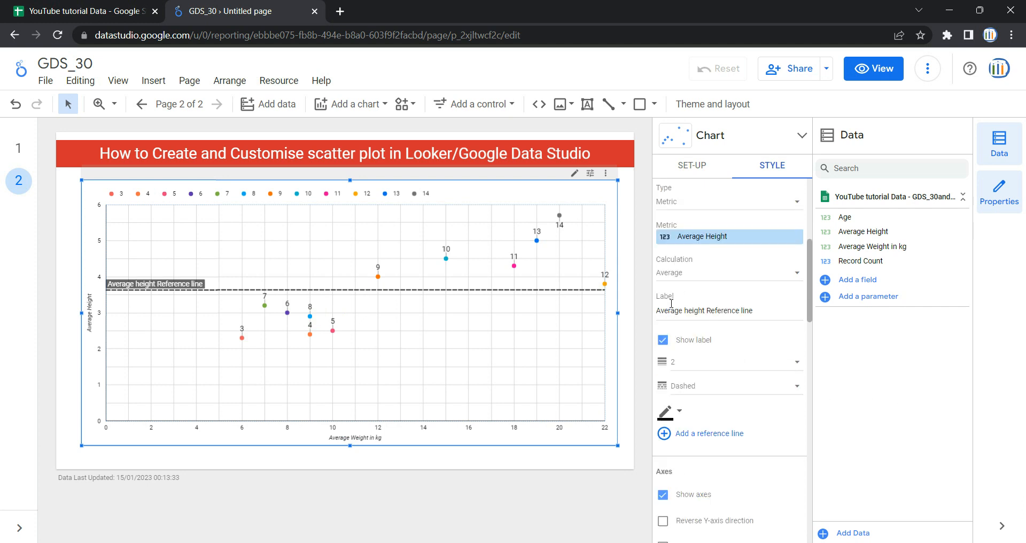
{"action": "left_click", "coordinate": [664, 341]}
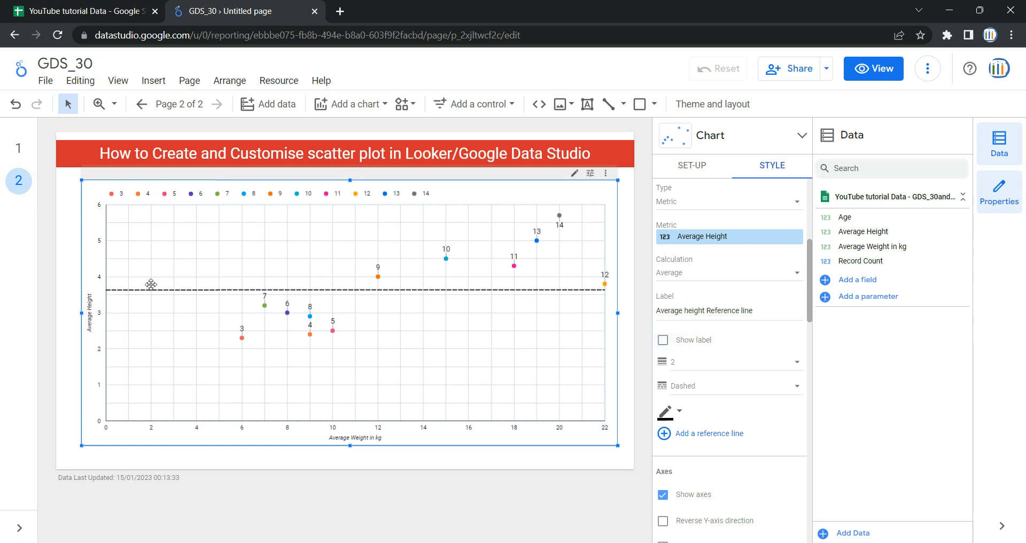
{"action": "left_click", "coordinate": [664, 341]}
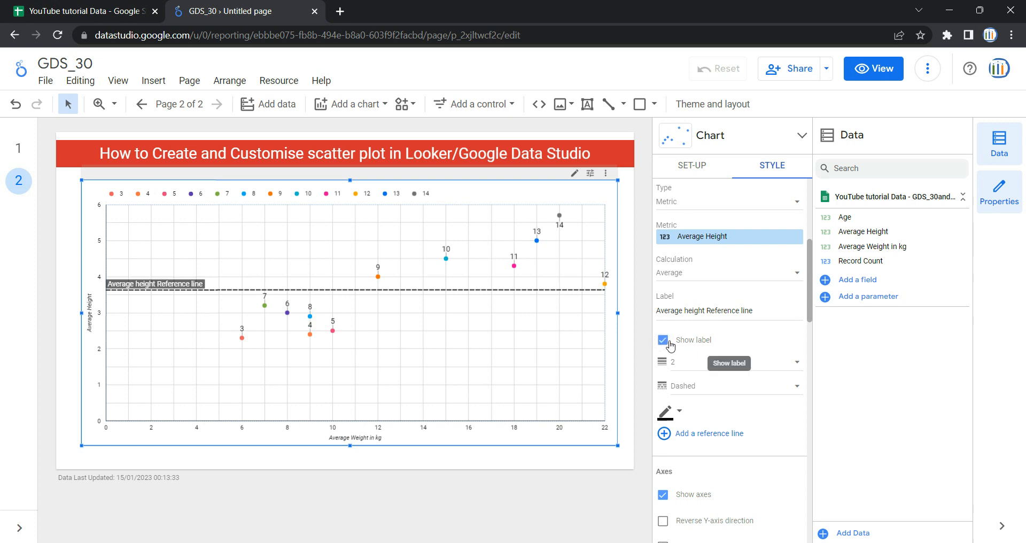
Step: Set the reference line's weight to 4
{"action": "scroll", "coordinate": [725, 358], "scroll_direction": "down", "scroll_amount": 1}
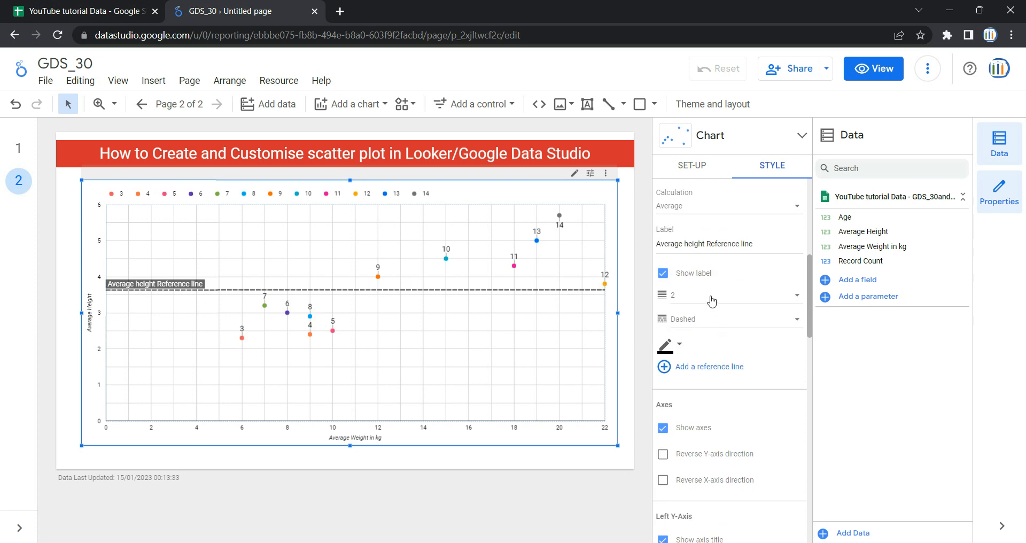
{"action": "left_click", "coordinate": [668, 302]}
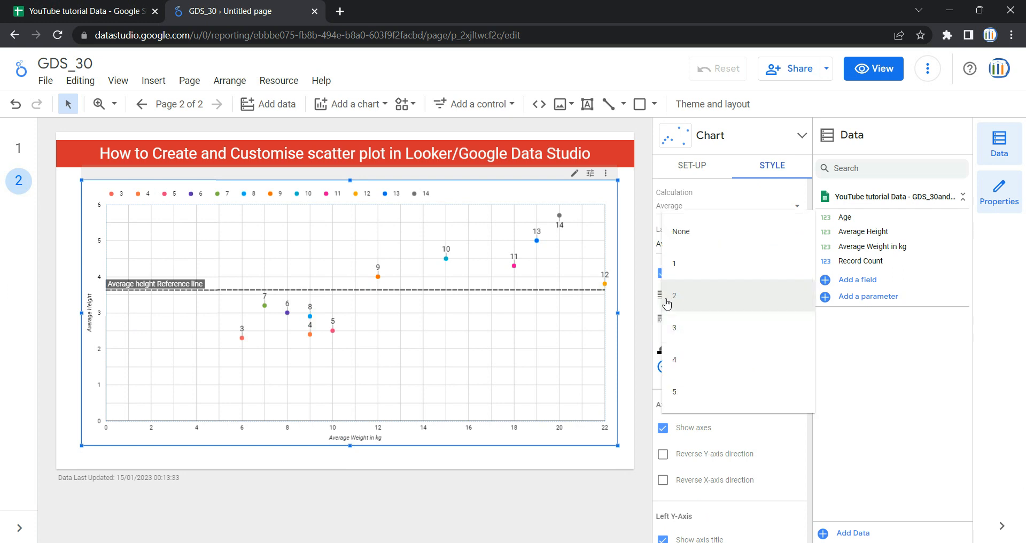
{"action": "left_click", "coordinate": [662, 297]}
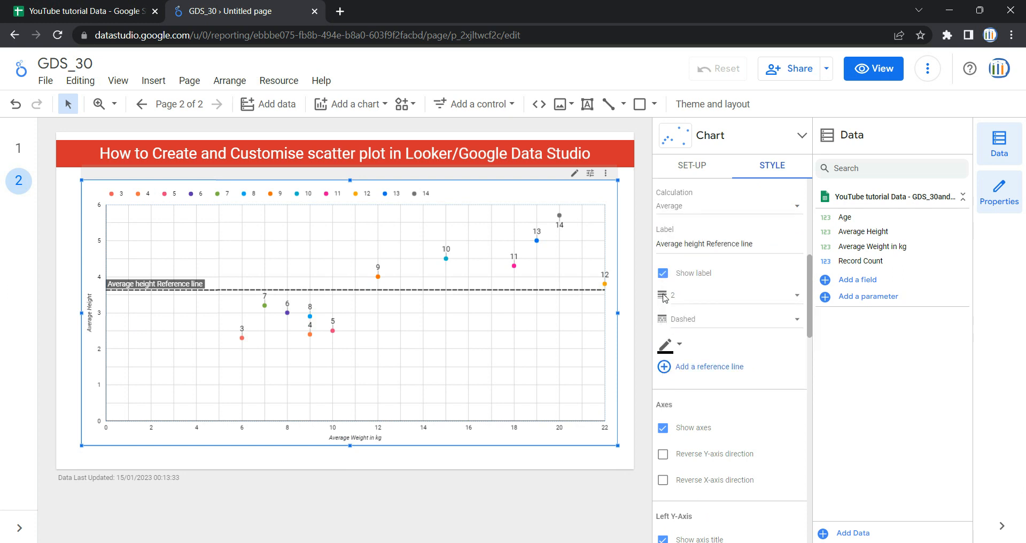
{"action": "left_click", "coordinate": [668, 297]}
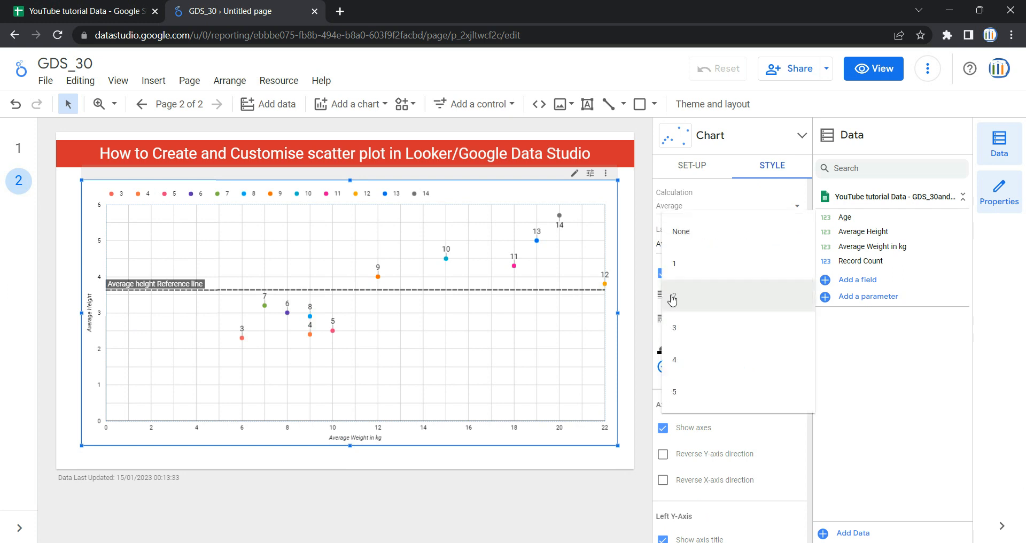
{"action": "left_click", "coordinate": [702, 371]}
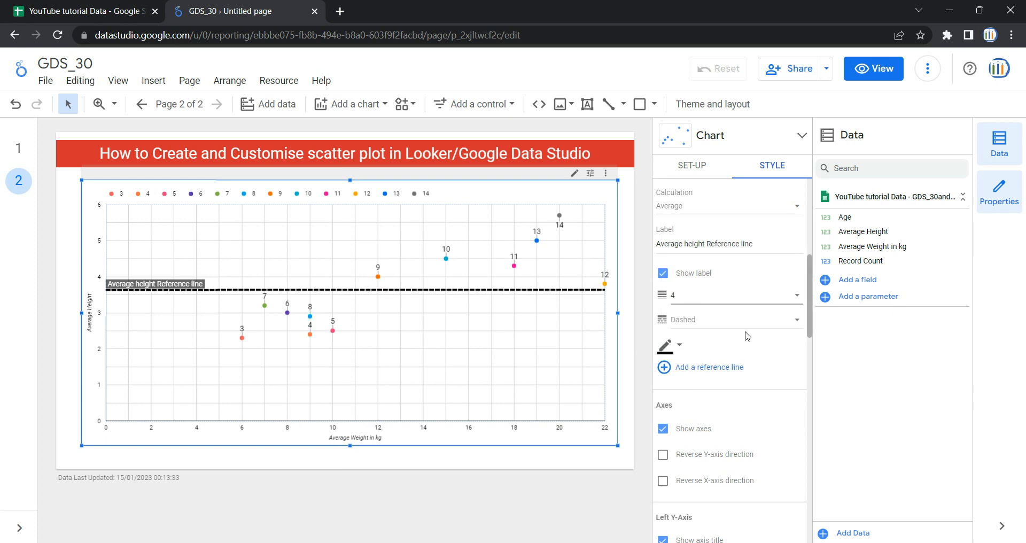
Step: Try the Dotted style on the reference line and return it to Dashed
{"action": "left_click", "coordinate": [745, 322]}
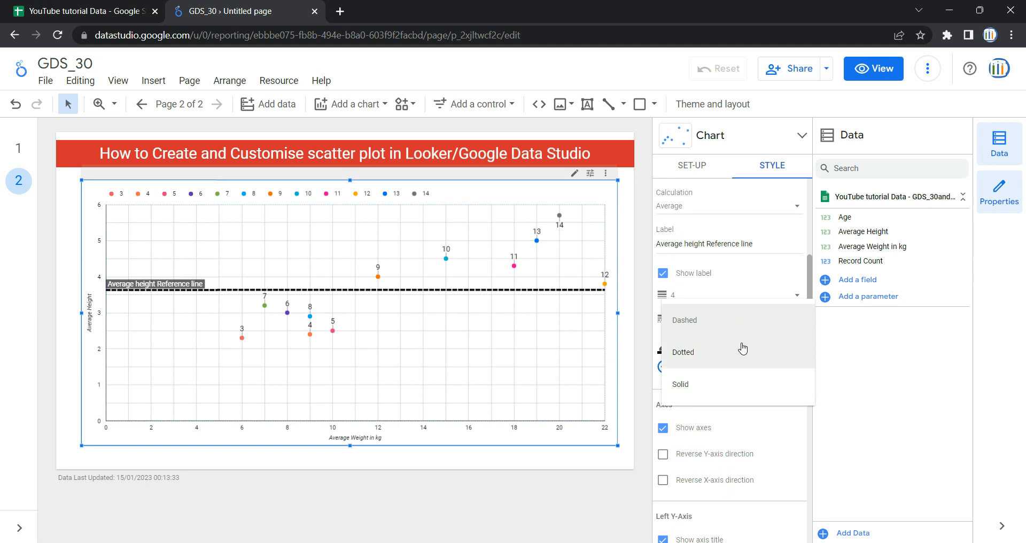
{"action": "left_click", "coordinate": [742, 350]}
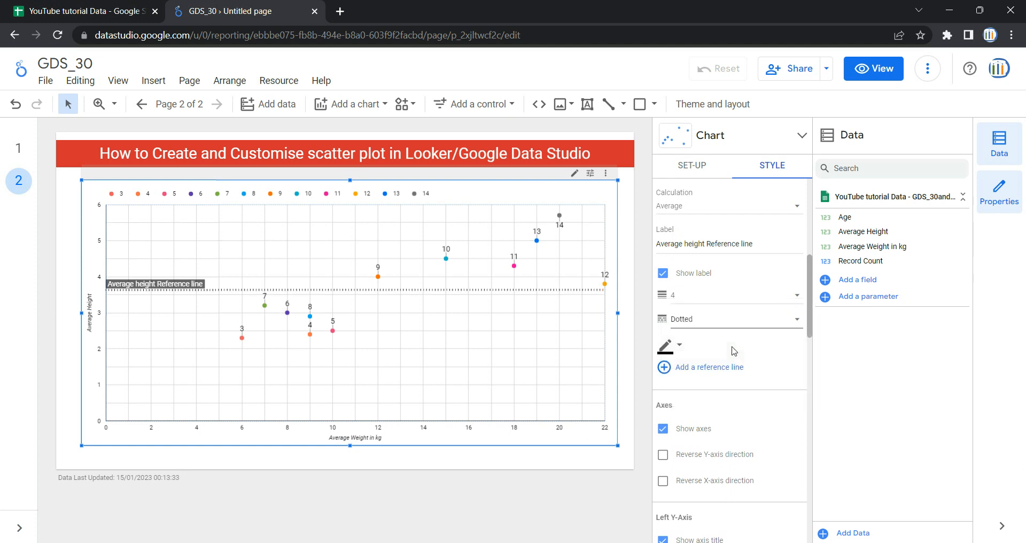
{"action": "left_click", "coordinate": [707, 319]}
{"action": "left_click", "coordinate": [707, 350]}
{"action": "left_click", "coordinate": [711, 322]}
{"action": "left_click", "coordinate": [720, 265]}
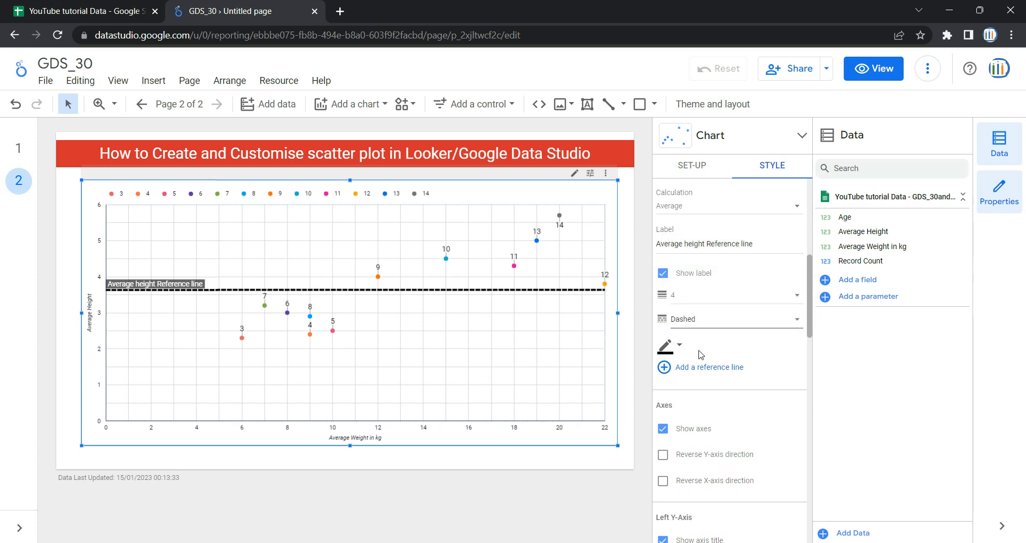
Step: Colour the Average Height reference line red
{"action": "left_click", "coordinate": [678, 350]}
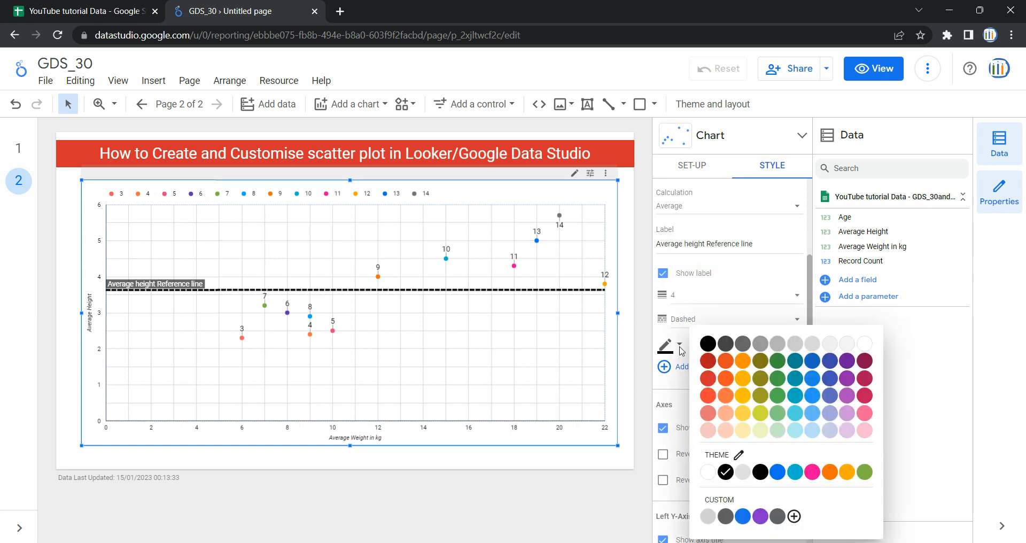
{"action": "left_click", "coordinate": [708, 379]}
{"action": "scroll", "coordinate": [744, 380], "scroll_direction": "down", "scroll_amount": 1}
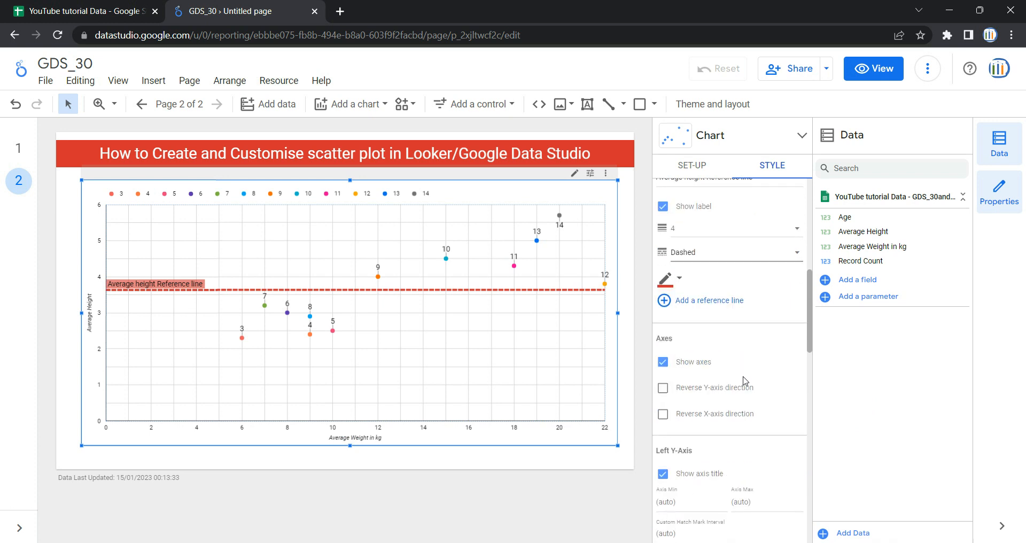
Step: Try hiding the scatter chart's axes and show them again
{"action": "scroll", "coordinate": [745, 380], "scroll_direction": "down", "scroll_amount": 1}
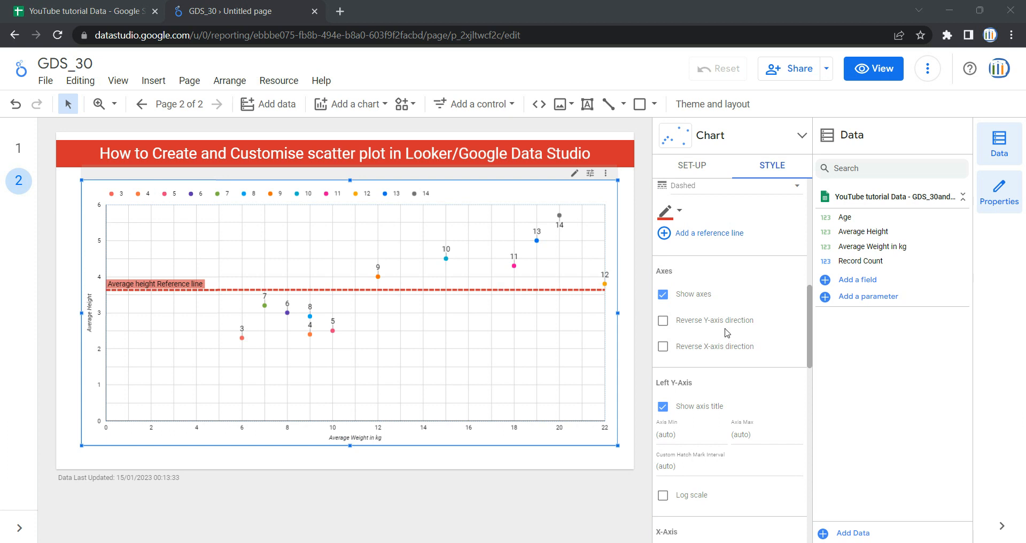
{"action": "left_click", "coordinate": [692, 298]}
{"action": "left_click", "coordinate": [693, 300]}
{"action": "left_click", "coordinate": [693, 299]}
{"action": "left_click", "coordinate": [693, 299]}
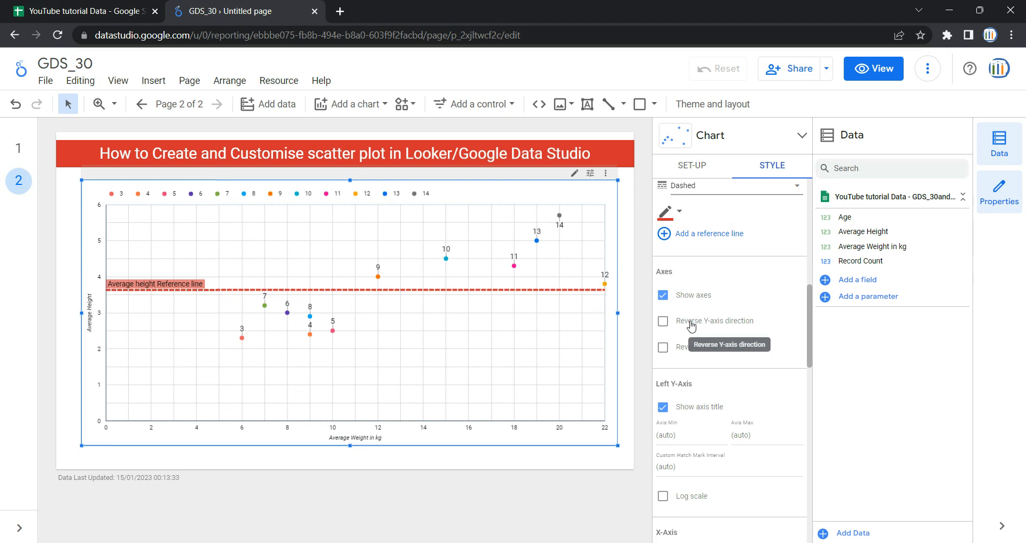
Step: Try reversing the Y-axis and X-axis directions of the scatter chart, restoring each to its normal direction
{"action": "left_click", "coordinate": [691, 323]}
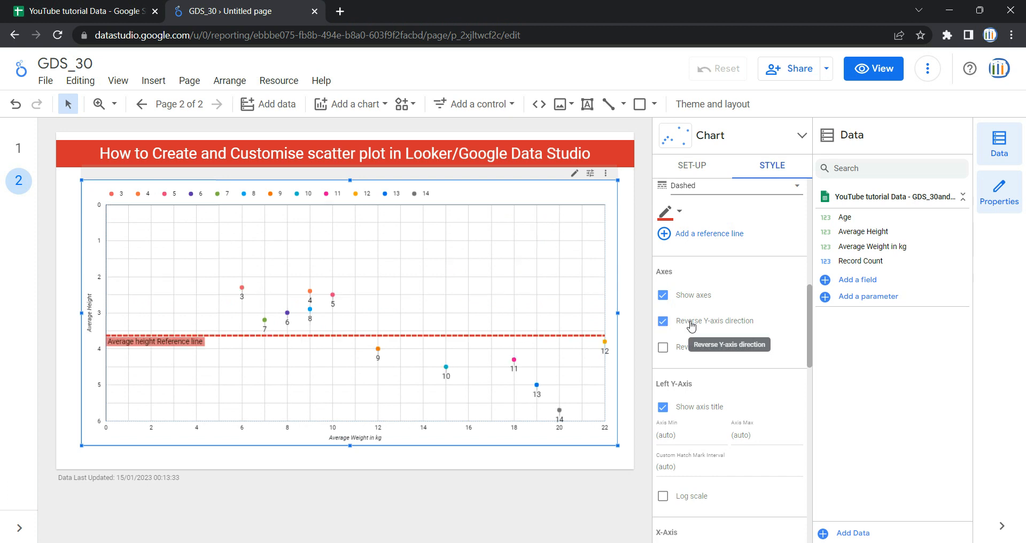
{"action": "left_click", "coordinate": [691, 323]}
{"action": "left_click", "coordinate": [690, 323]}
{"action": "left_click", "coordinate": [691, 323]}
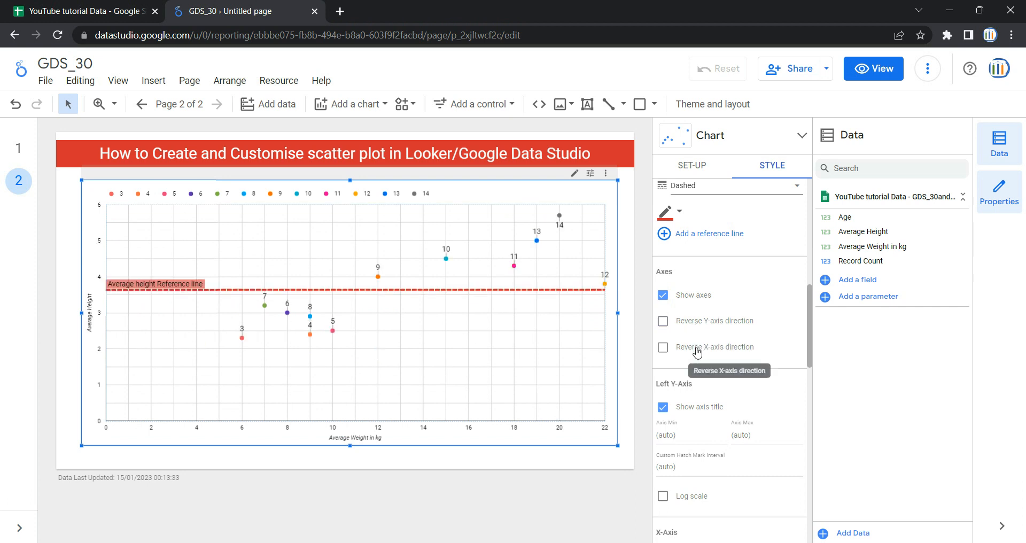
{"action": "left_click", "coordinate": [696, 352]}
{"action": "left_click", "coordinate": [696, 351]}
{"action": "left_click", "coordinate": [696, 352]}
{"action": "left_click", "coordinate": [697, 352]}
Step: Try hiding the left Y-axis title and applying a log scale to that axis, reverting both options
{"action": "scroll", "coordinate": [697, 351], "scroll_direction": "down", "scroll_amount": 1}
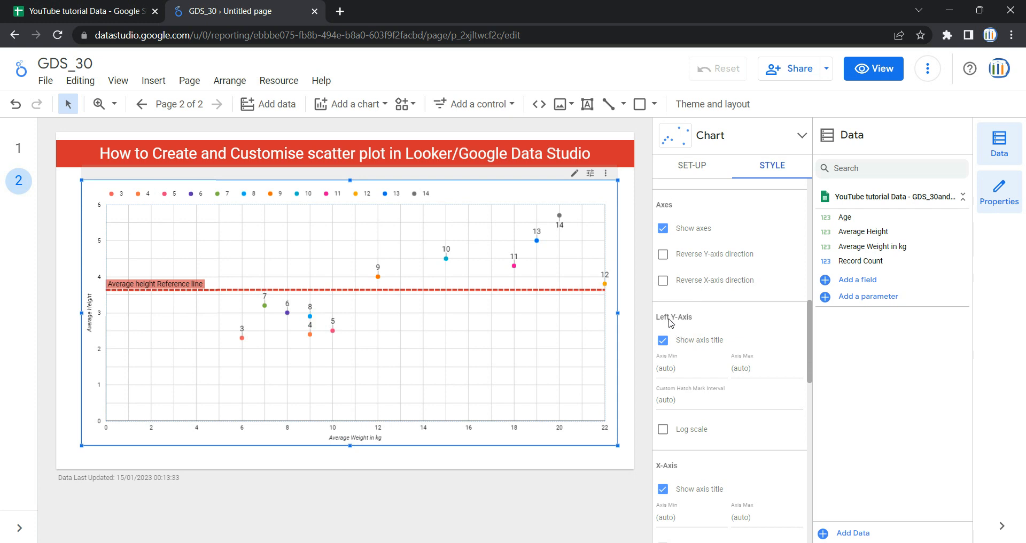
{"action": "left_click", "coordinate": [688, 342]}
{"action": "left_click", "coordinate": [683, 344]}
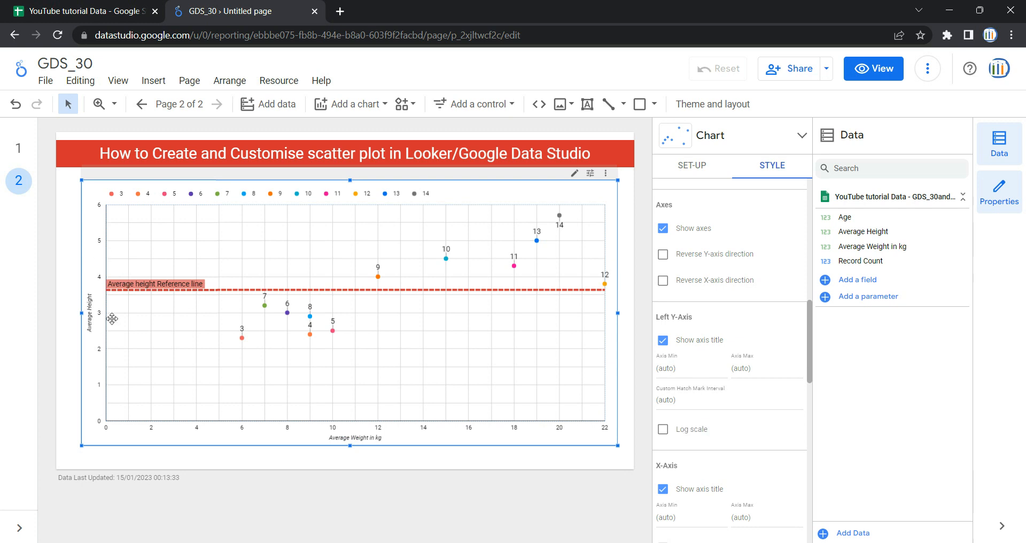
{"action": "scroll", "coordinate": [691, 418], "scroll_direction": "down", "scroll_amount": 1}
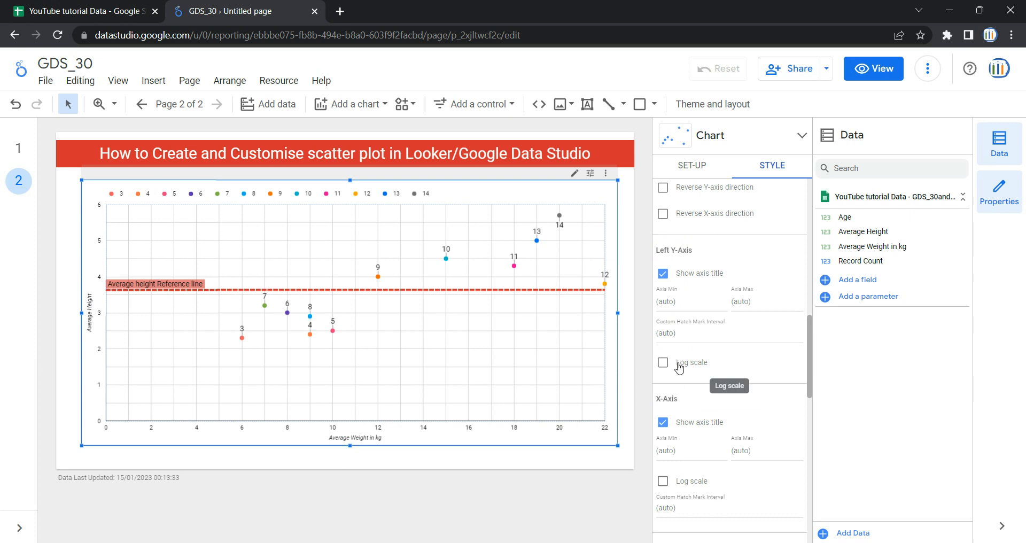
{"action": "left_click", "coordinate": [679, 367]}
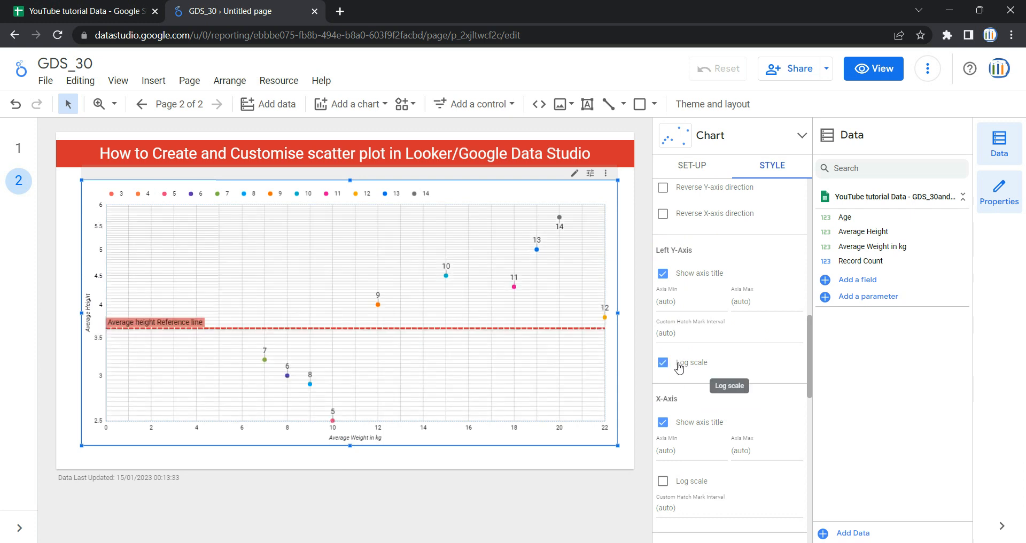
{"action": "left_click", "coordinate": [679, 367]}
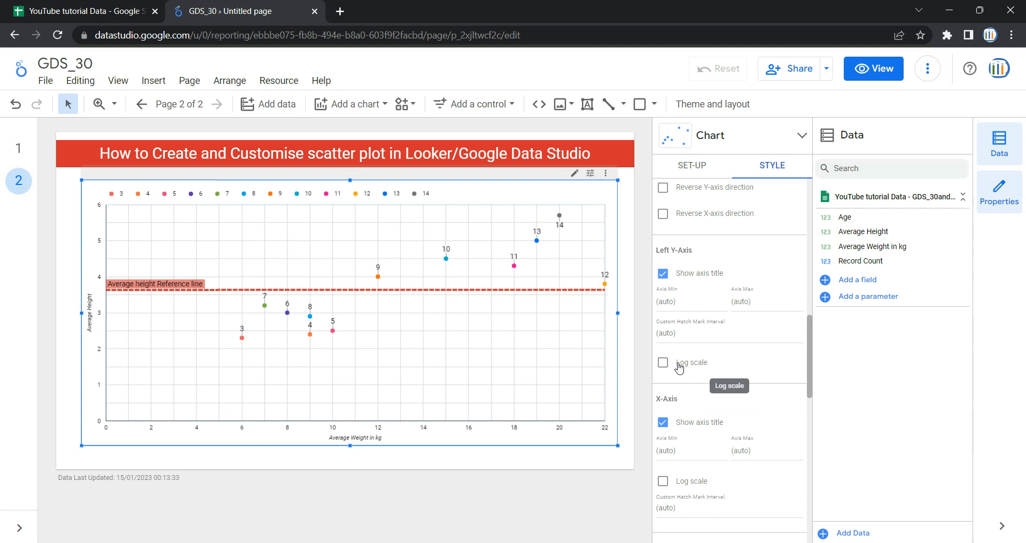
Step: Make the chart's gridlines transparent and set the grid font family to Raleway
{"action": "scroll", "coordinate": [678, 368], "scroll_direction": "down", "scroll_amount": 1}
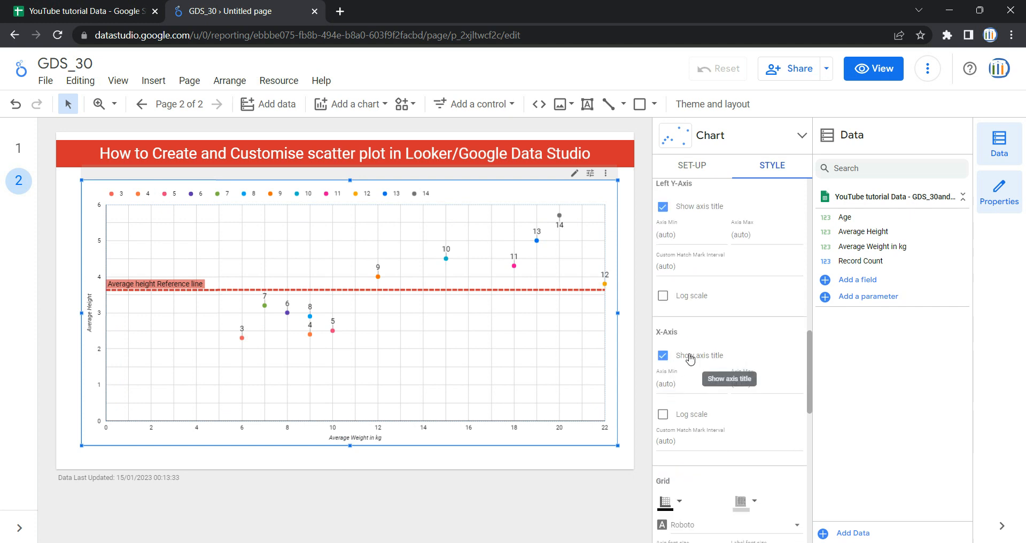
{"action": "scroll", "coordinate": [698, 289], "scroll_direction": "down", "scroll_amount": 2}
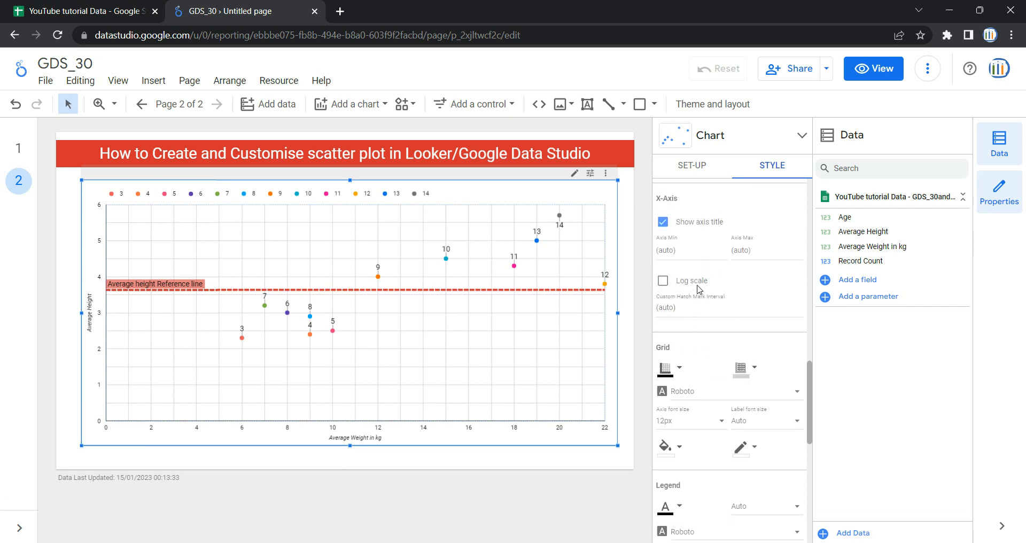
{"action": "scroll", "coordinate": [697, 288], "scroll_direction": "down", "scroll_amount": 2}
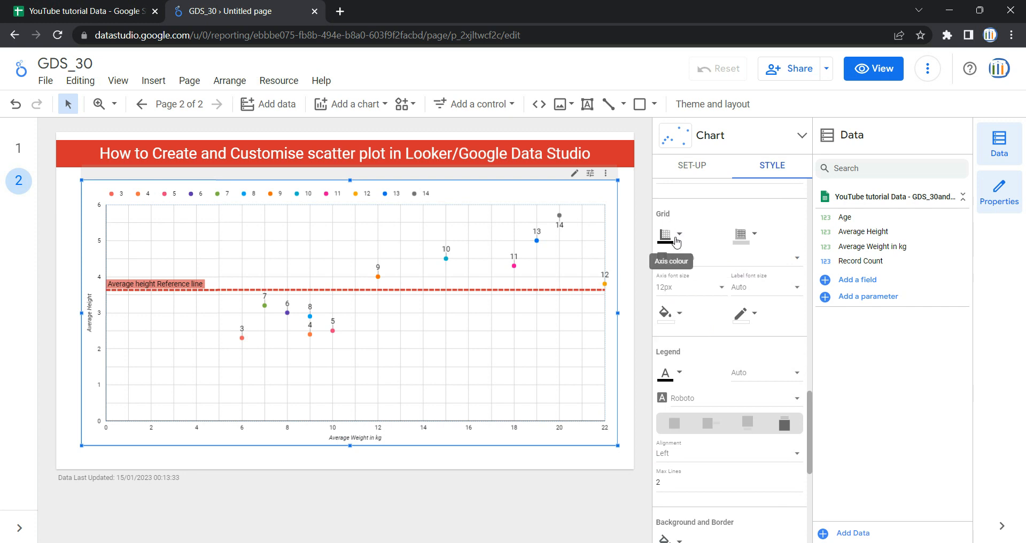
{"action": "left_click", "coordinate": [751, 243]}
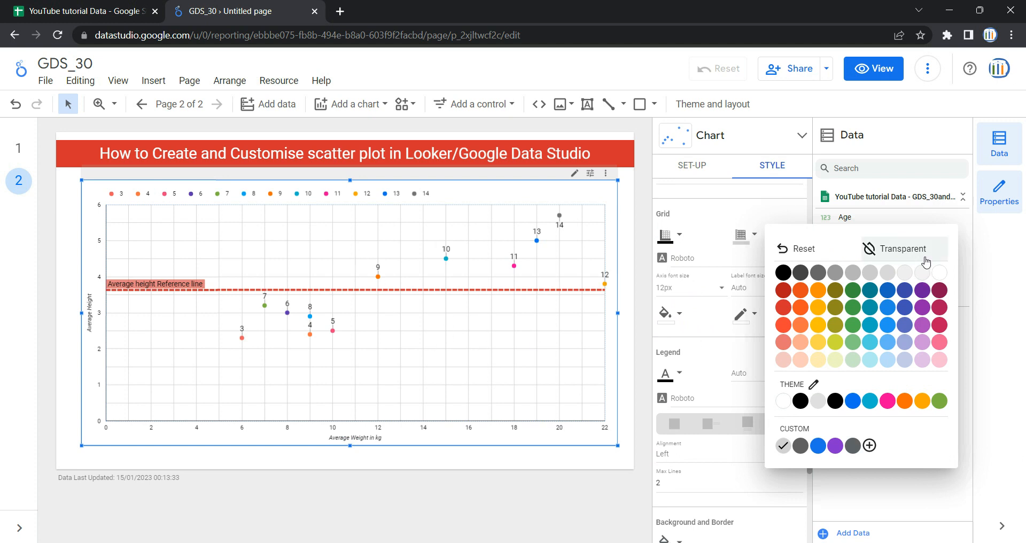
{"action": "left_click", "coordinate": [896, 249]}
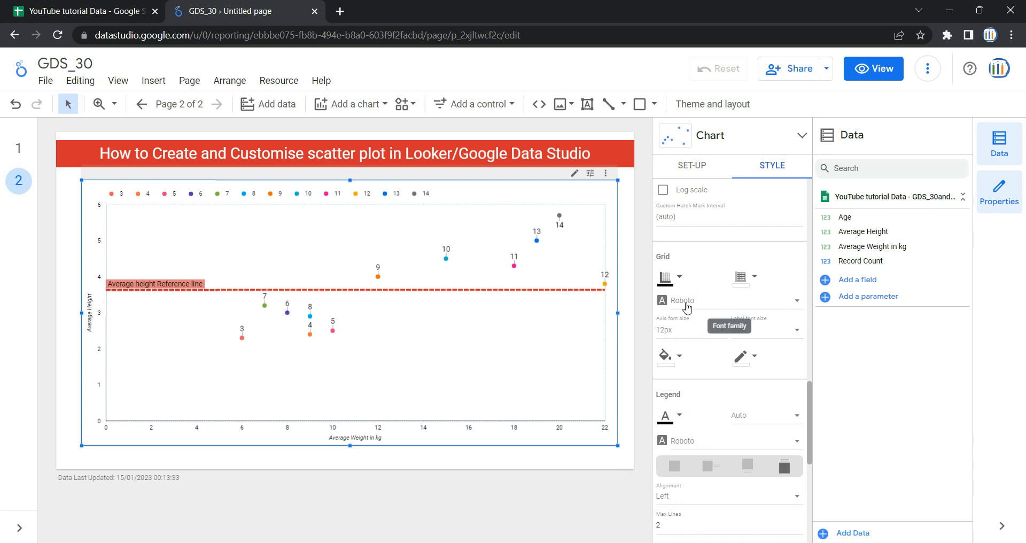
{"action": "left_click", "coordinate": [688, 307]}
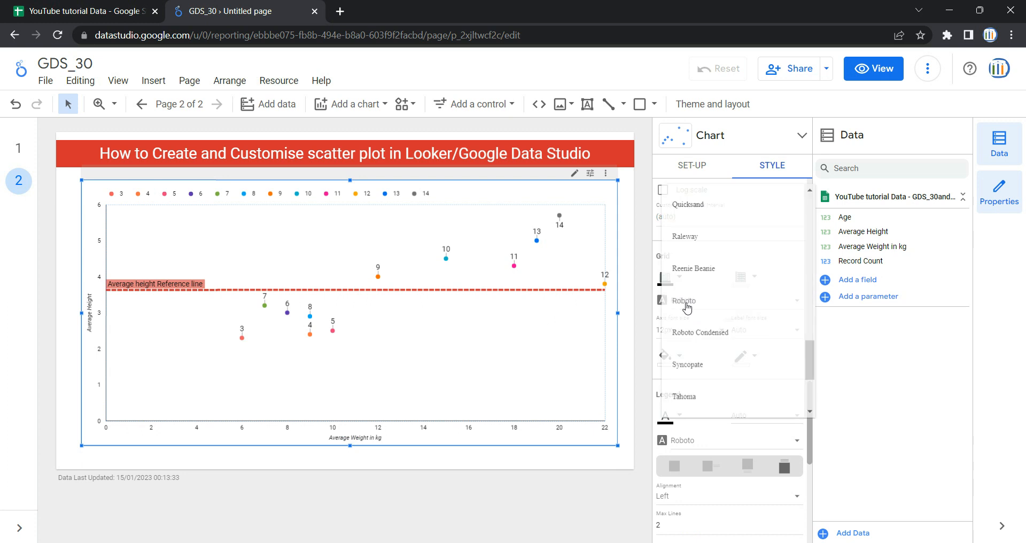
{"action": "left_click", "coordinate": [701, 241]}
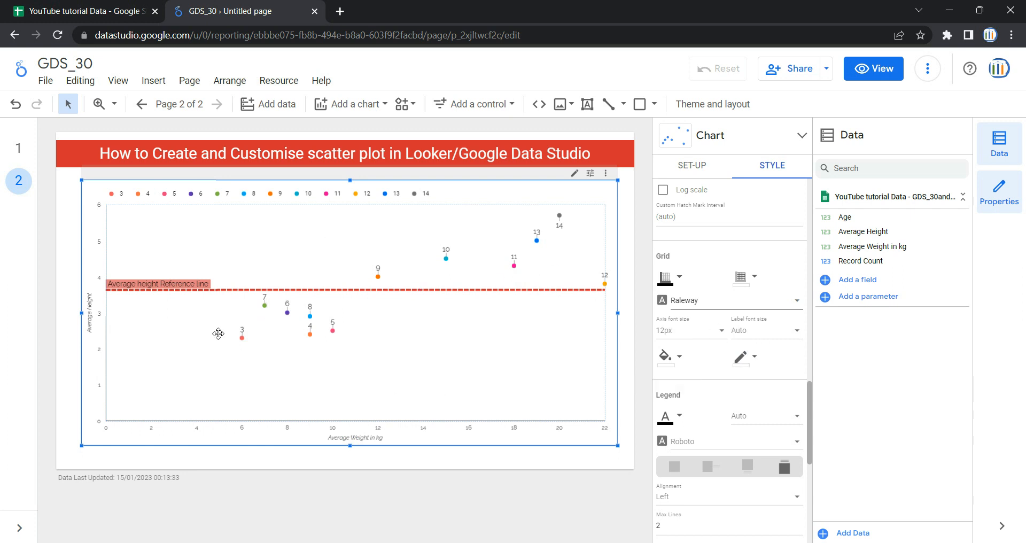
Step: Try a yellow chart background in the grid settings and undo it
{"action": "left_click", "coordinate": [678, 360]}
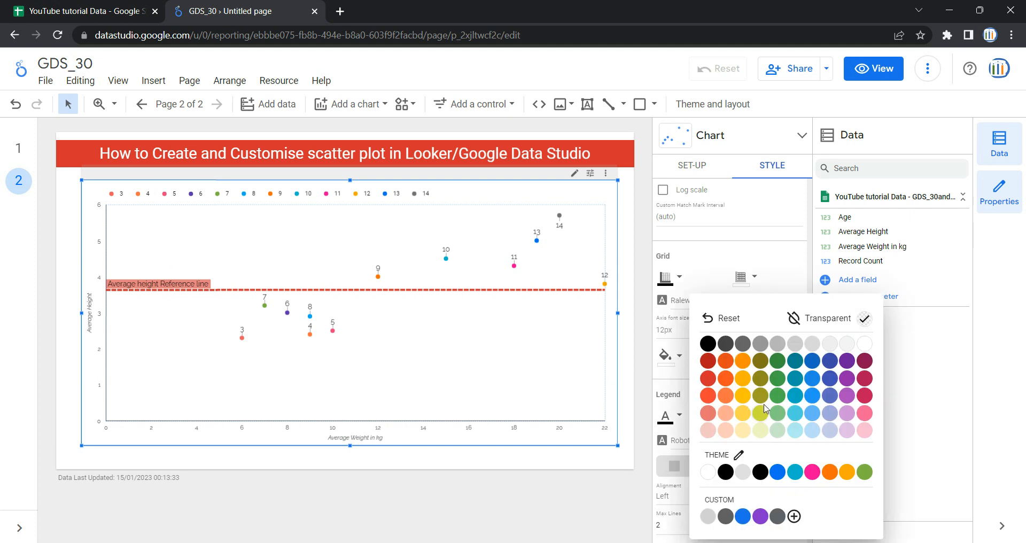
{"action": "left_click", "coordinate": [745, 398]}
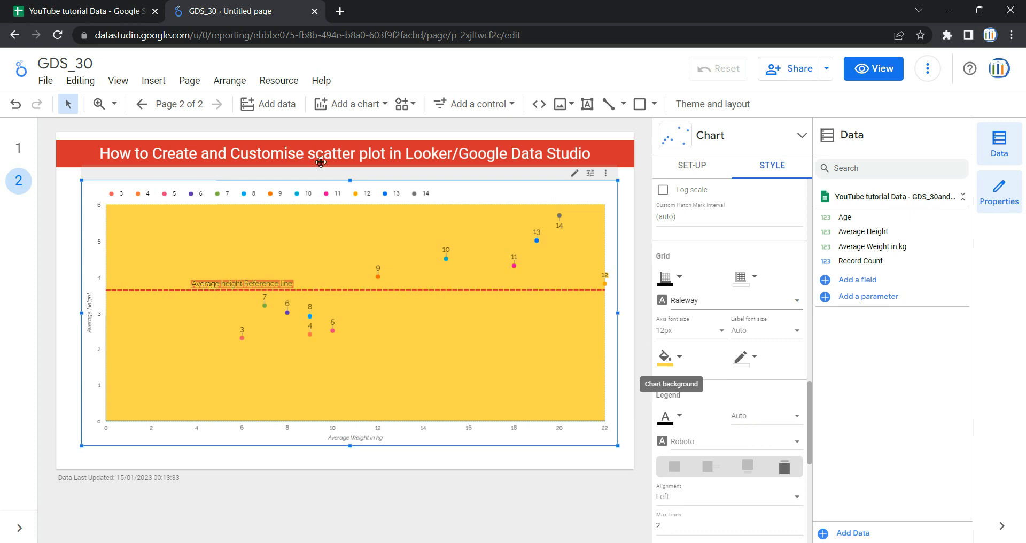
{"action": "left_click", "coordinate": [16, 104]}
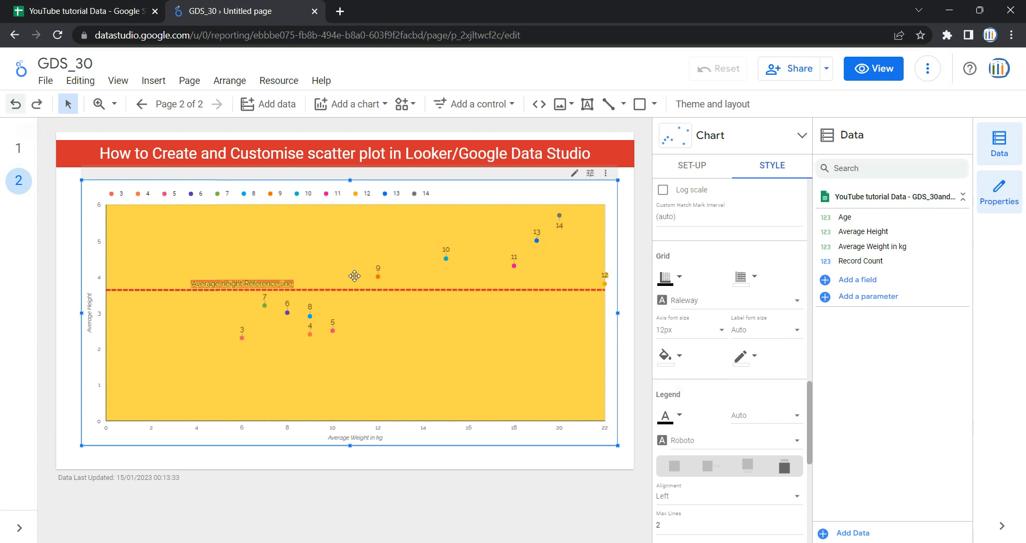
Step: Set the chart border colour in the grid settings to dark blue
{"action": "left_click", "coordinate": [755, 357]}
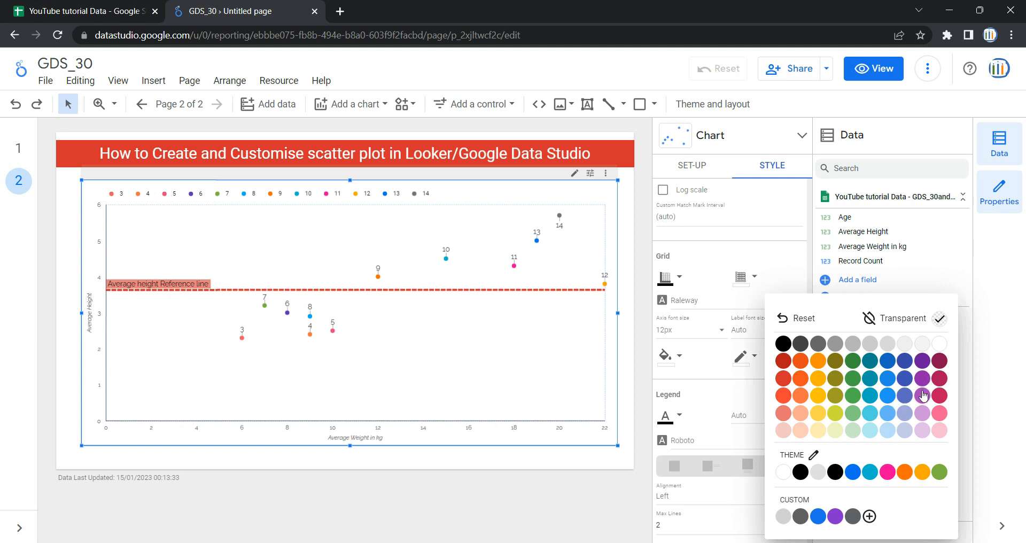
{"action": "left_click", "coordinate": [905, 379]}
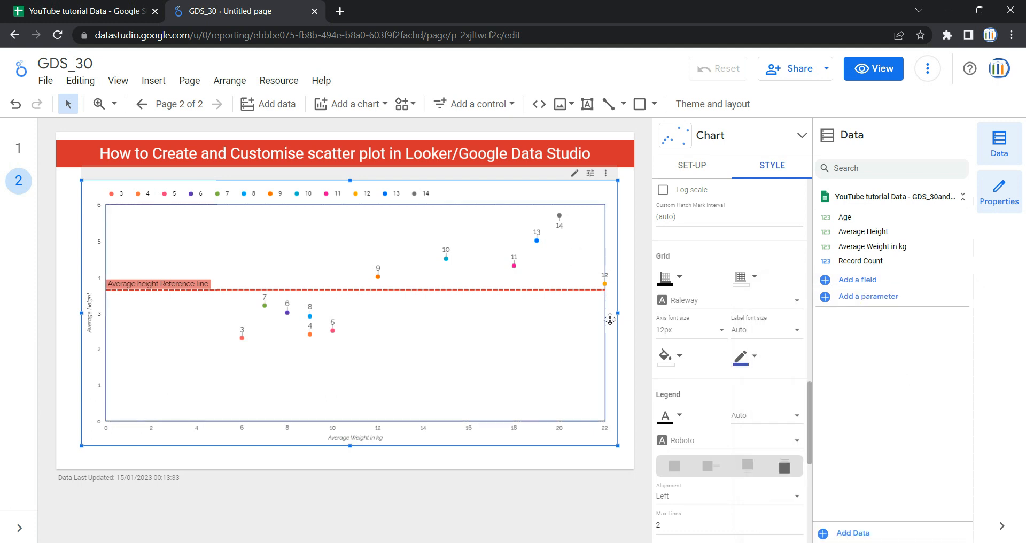
Step: Set the legend's font colour to teal and its font family to Raleway
{"action": "scroll", "coordinate": [698, 374], "scroll_direction": "down", "scroll_amount": 2}
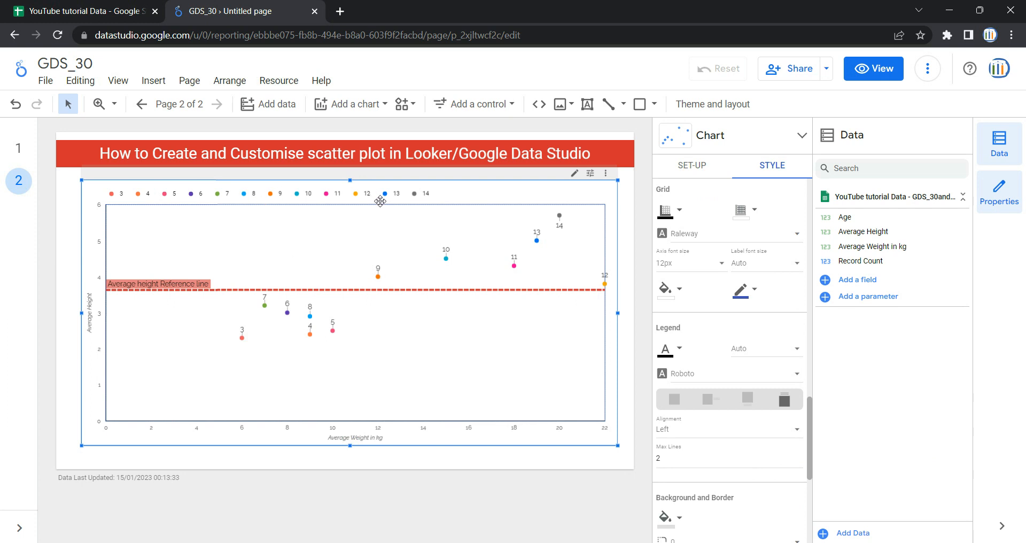
{"action": "left_click", "coordinate": [679, 362]}
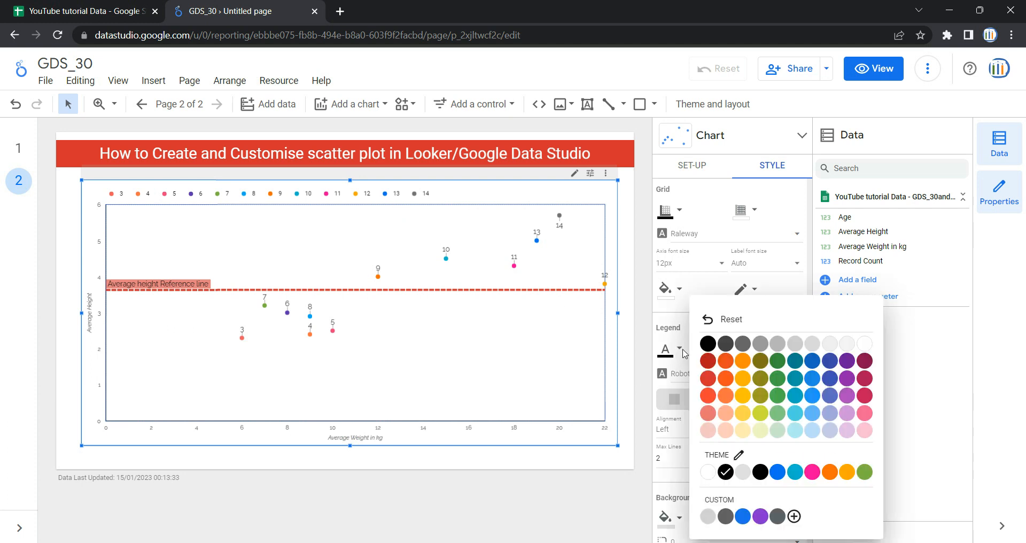
{"action": "left_click", "coordinate": [599, 291]}
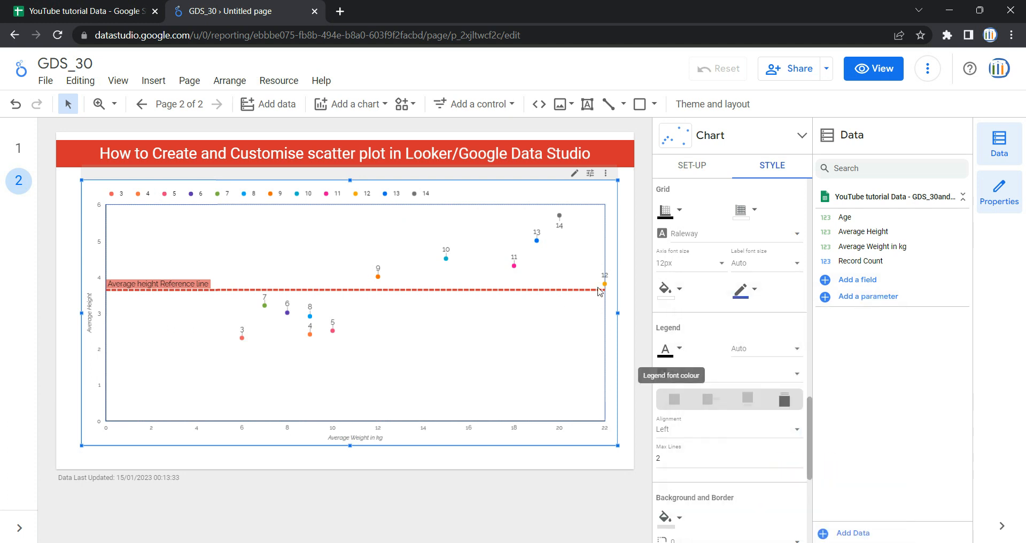
{"action": "left_click", "coordinate": [679, 350]}
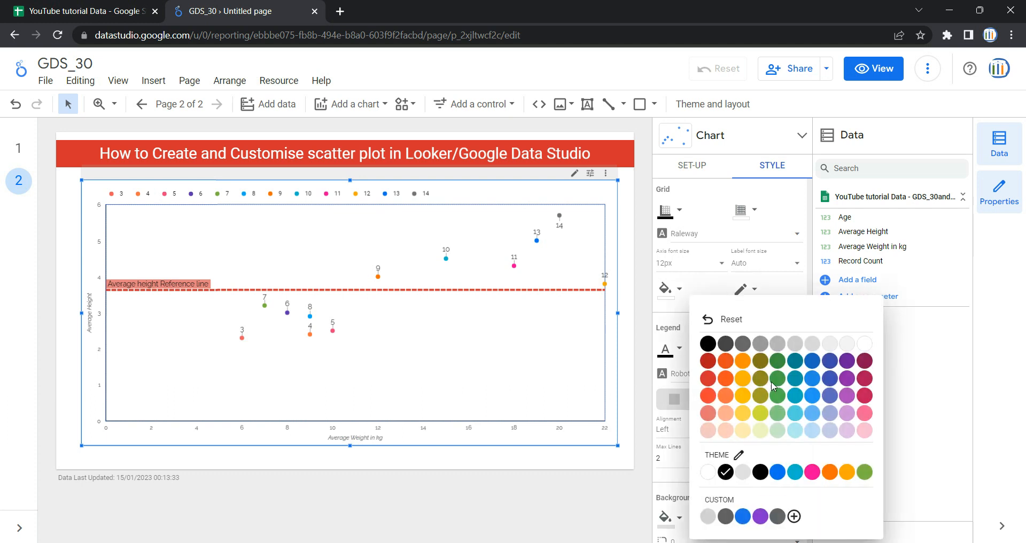
{"action": "left_click", "coordinate": [795, 382]}
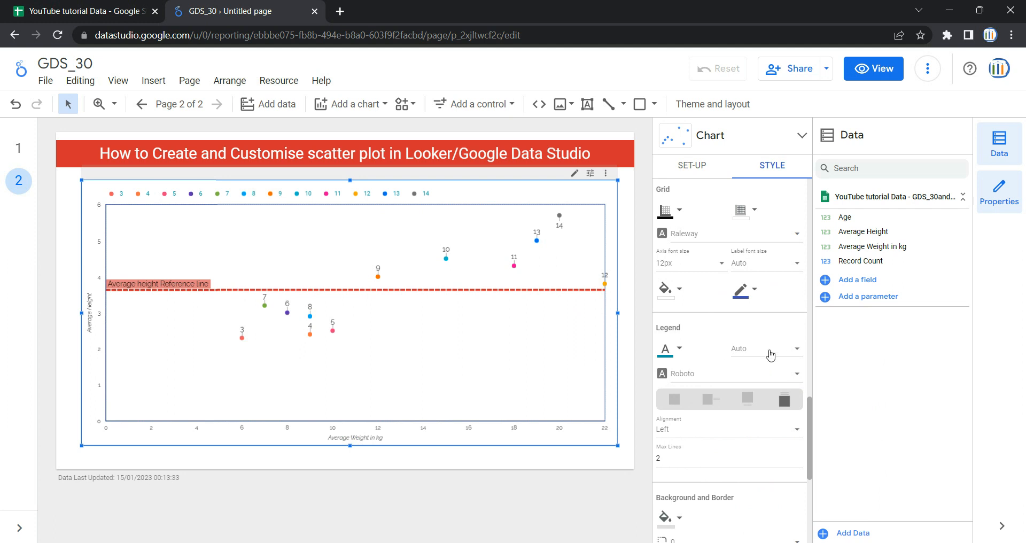
{"action": "scroll", "coordinate": [771, 356], "scroll_direction": "down", "scroll_amount": 1}
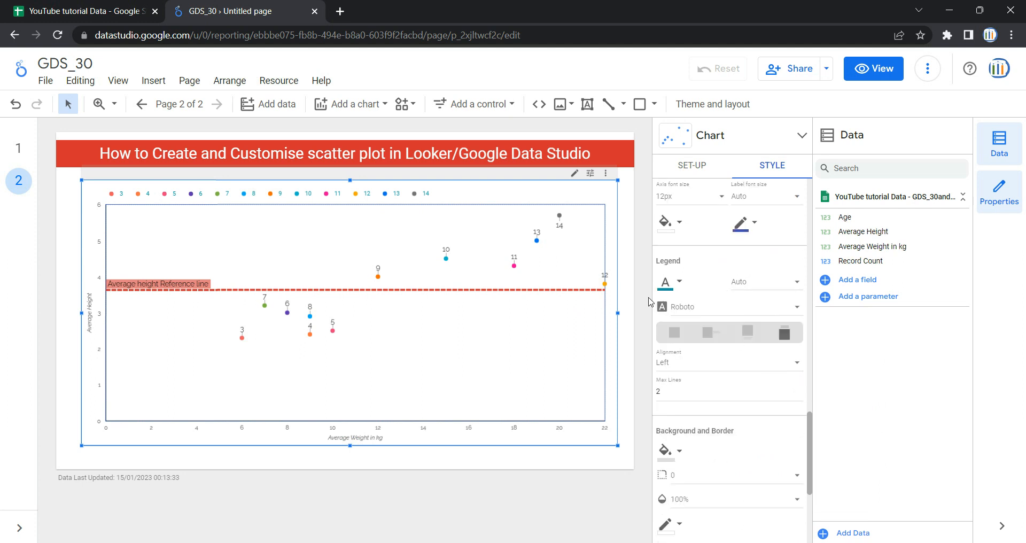
{"action": "left_click", "coordinate": [690, 309]}
{"action": "left_click", "coordinate": [694, 243]}
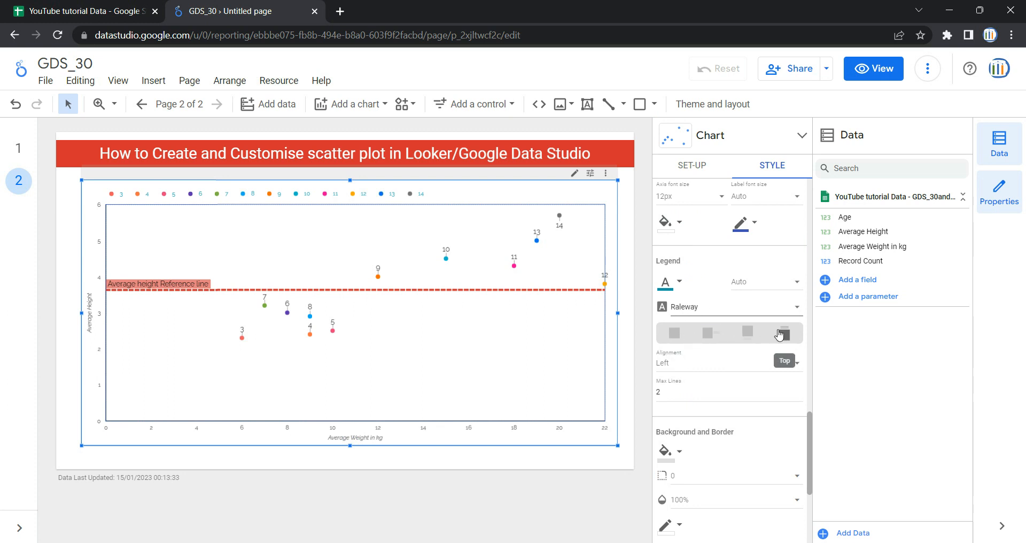
Step: Try the None, Right and Bottom legend positions, returning the legend to Top
{"action": "left_click", "coordinate": [673, 333]}
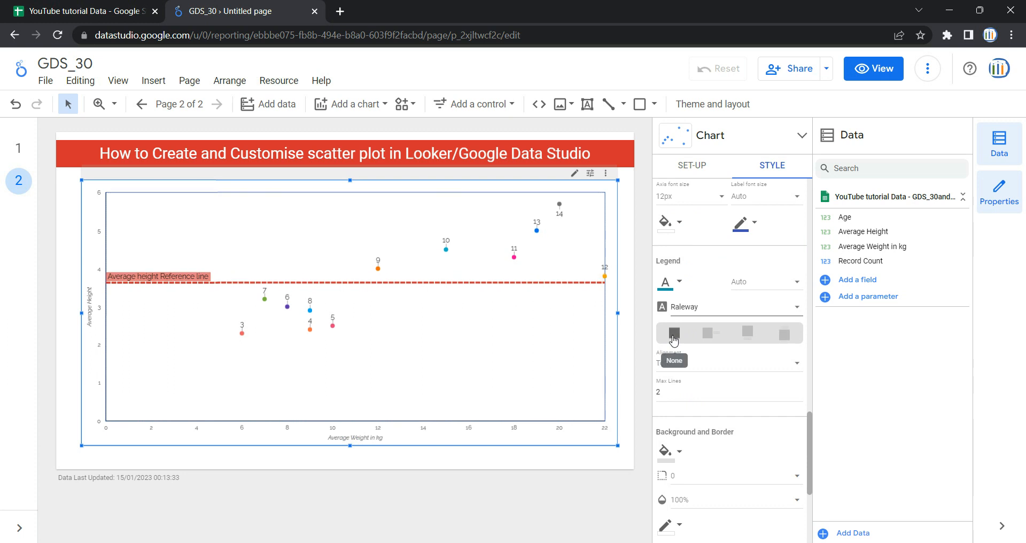
{"action": "left_click", "coordinate": [708, 333]}
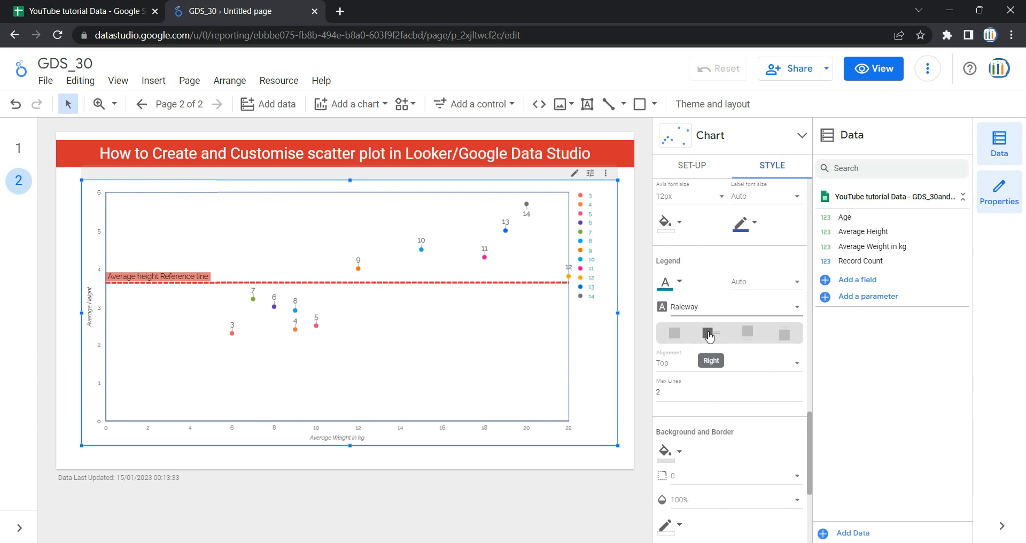
{"action": "left_click", "coordinate": [750, 342]}
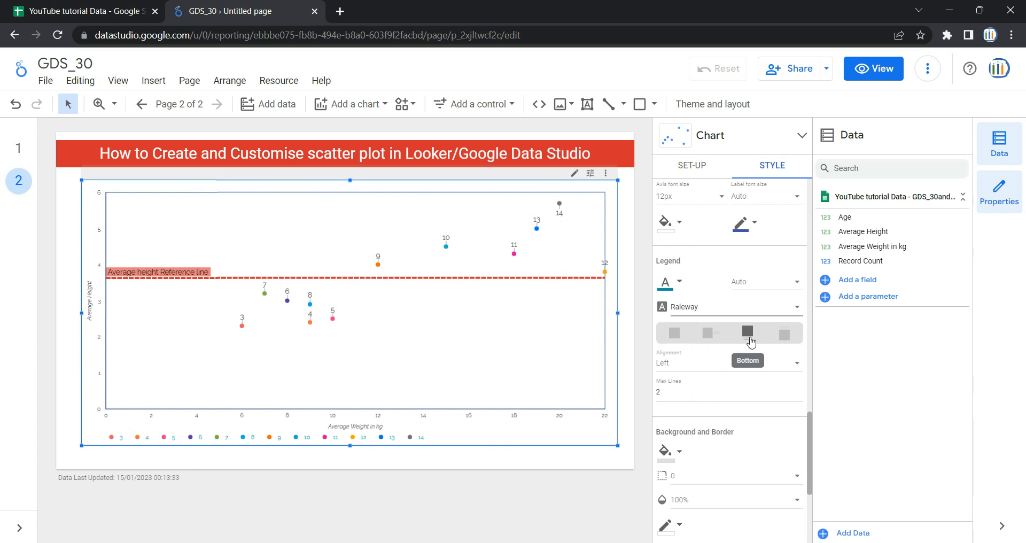
{"action": "left_click", "coordinate": [785, 345]}
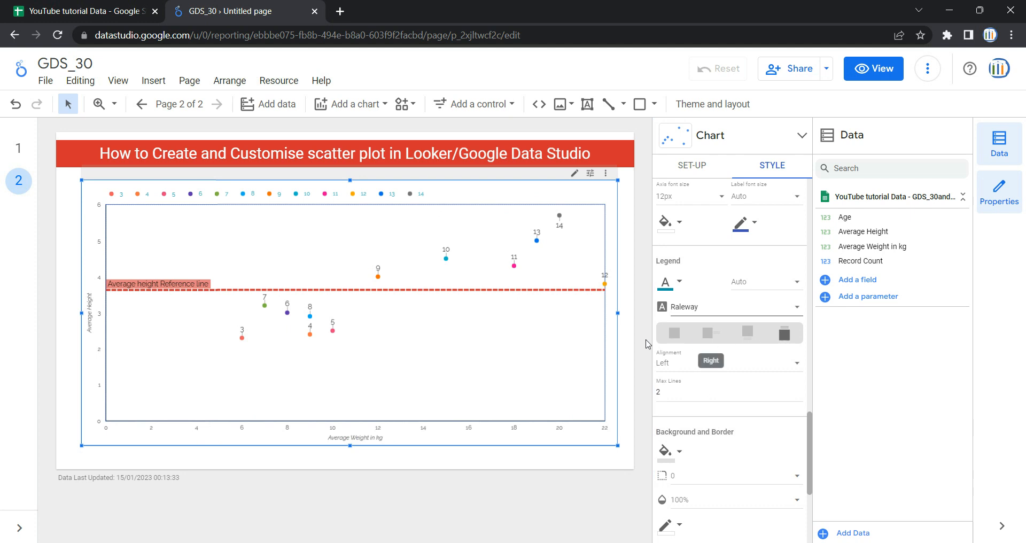
Step: Try Centre and Right alignment for the legend, settling on Centre
{"action": "left_click", "coordinate": [674, 368]}
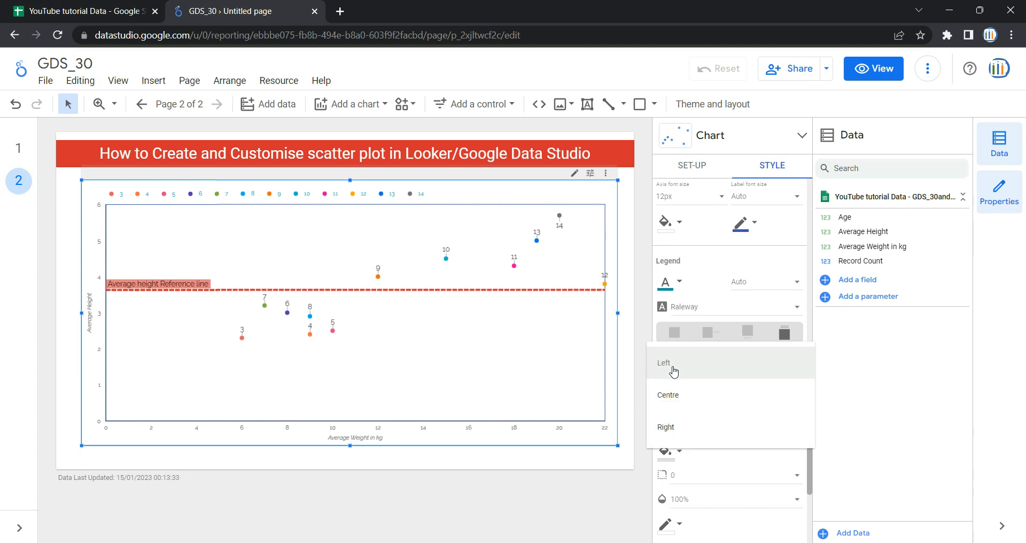
{"action": "left_click", "coordinate": [710, 400]}
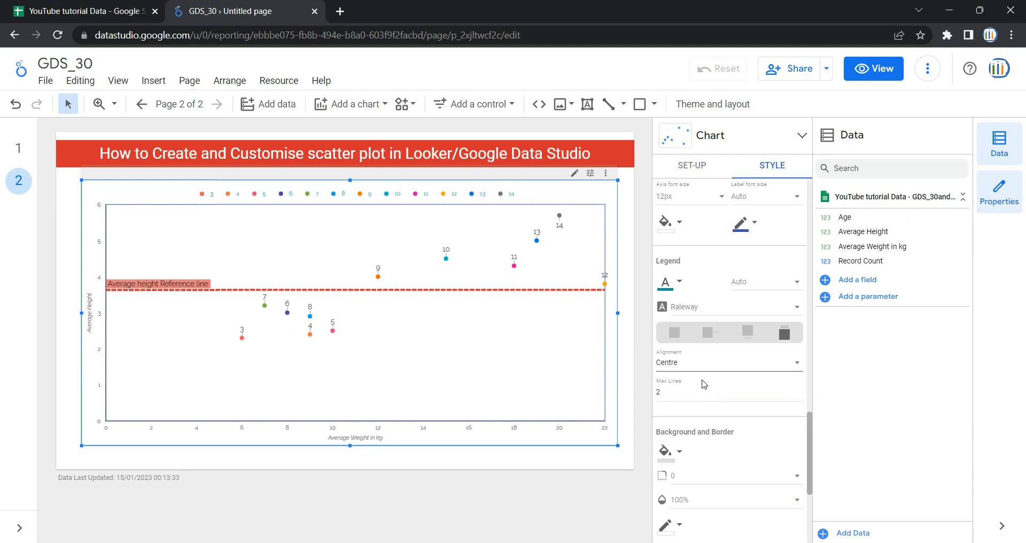
{"action": "left_click", "coordinate": [713, 369]}
{"action": "left_click", "coordinate": [721, 396]}
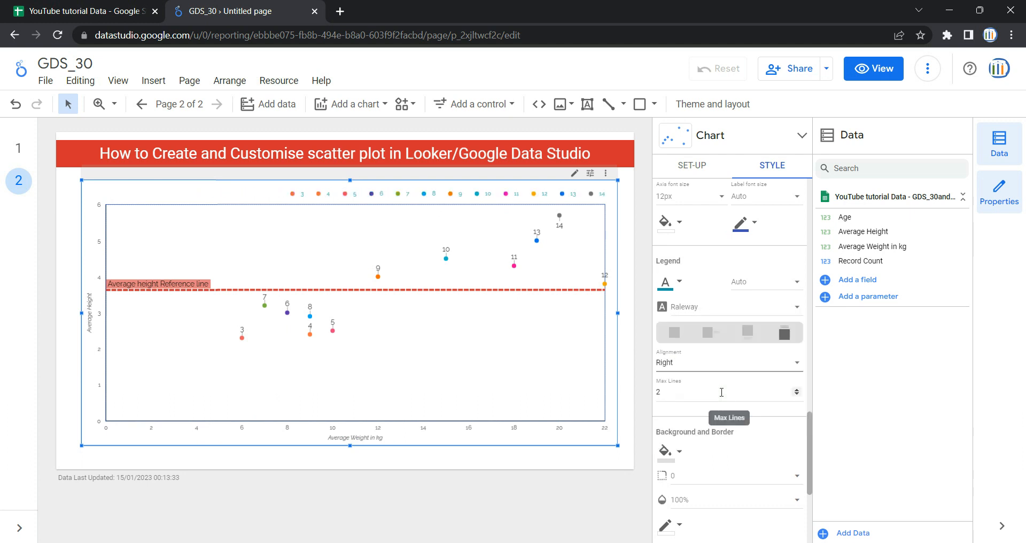
{"action": "left_click", "coordinate": [695, 361]}
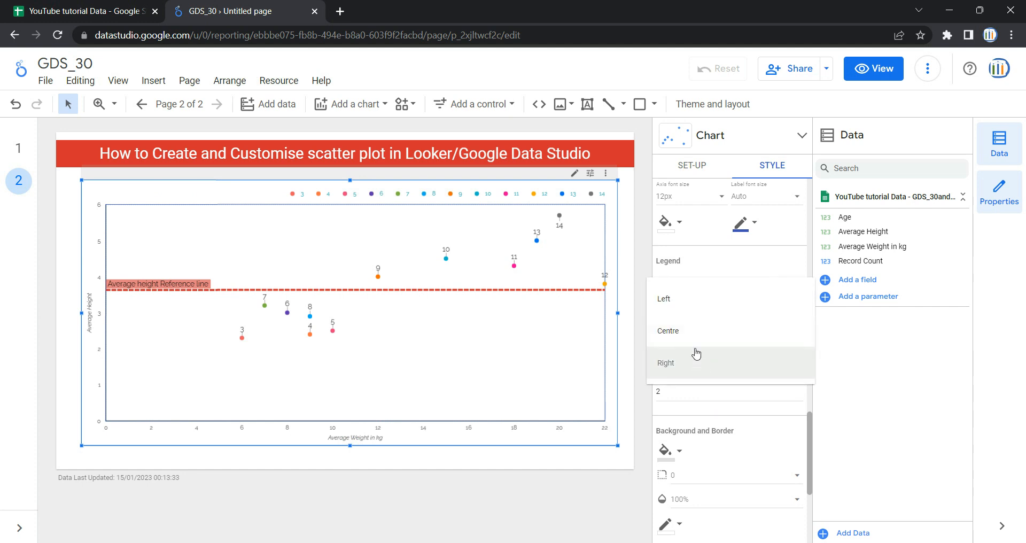
{"action": "left_click", "coordinate": [696, 340]}
Step: Try a maximum of 5 legend lines and settle on 4
{"action": "scroll", "coordinate": [695, 340], "scroll_direction": "down", "scroll_amount": 2}
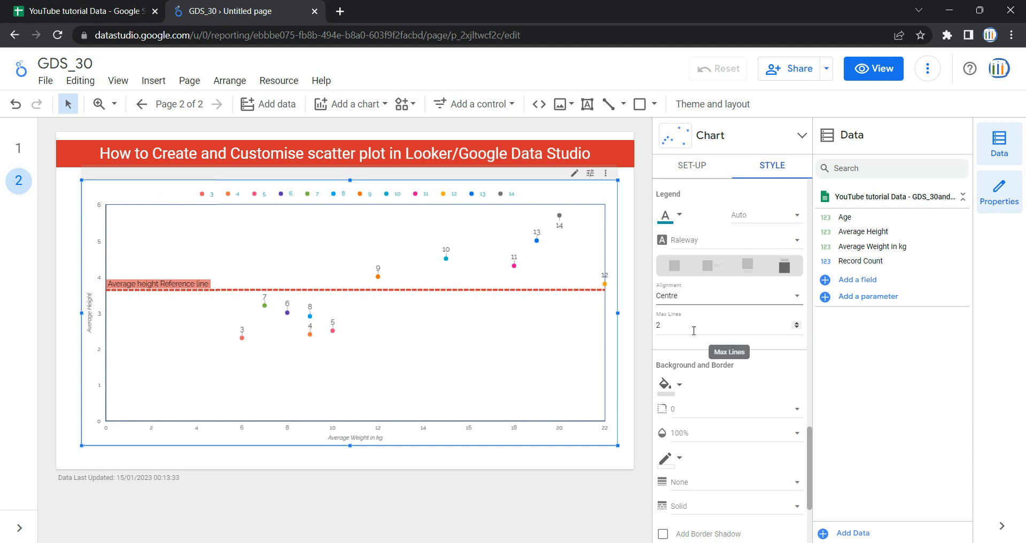
{"action": "left_click", "coordinate": [796, 322]}
{"action": "left_click", "coordinate": [796, 322]}
{"action": "left_click", "coordinate": [796, 323]}
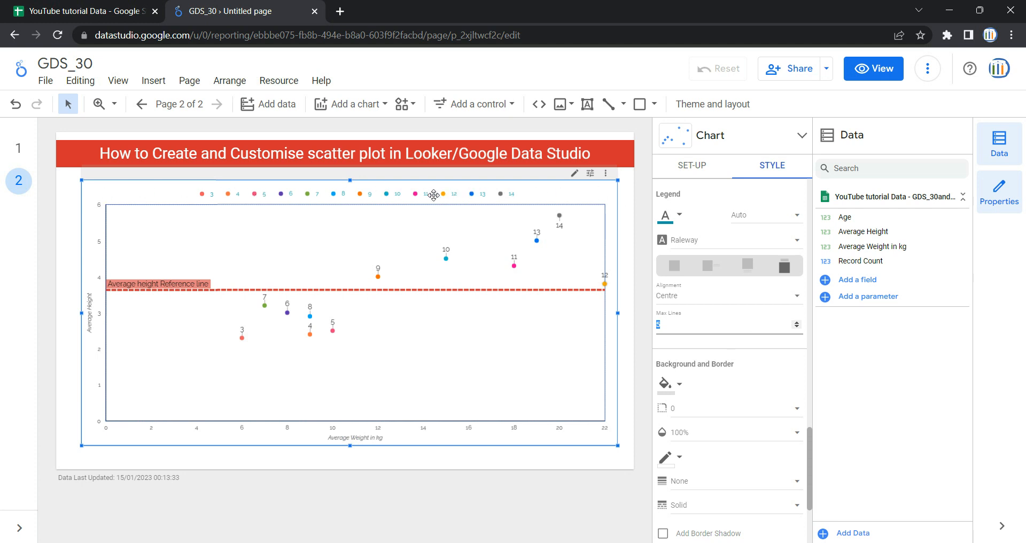
{"action": "left_click", "coordinate": [713, 323]}
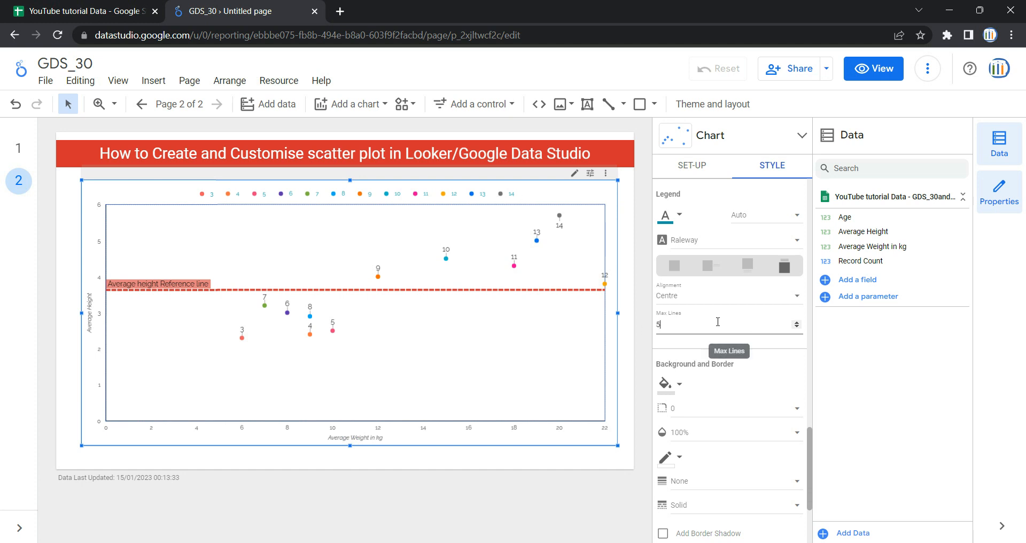
{"action": "scroll", "coordinate": [718, 322], "scroll_direction": "down", "scroll_amount": 3}
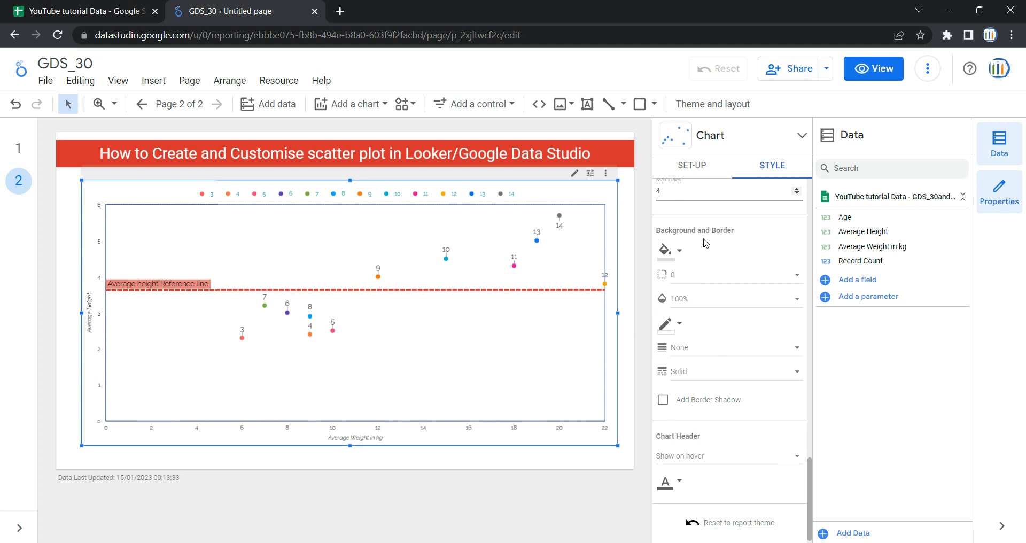
Step: Fill the whole chart's background with light yellow and set its border radius to 100
{"action": "left_click", "coordinate": [676, 263]}
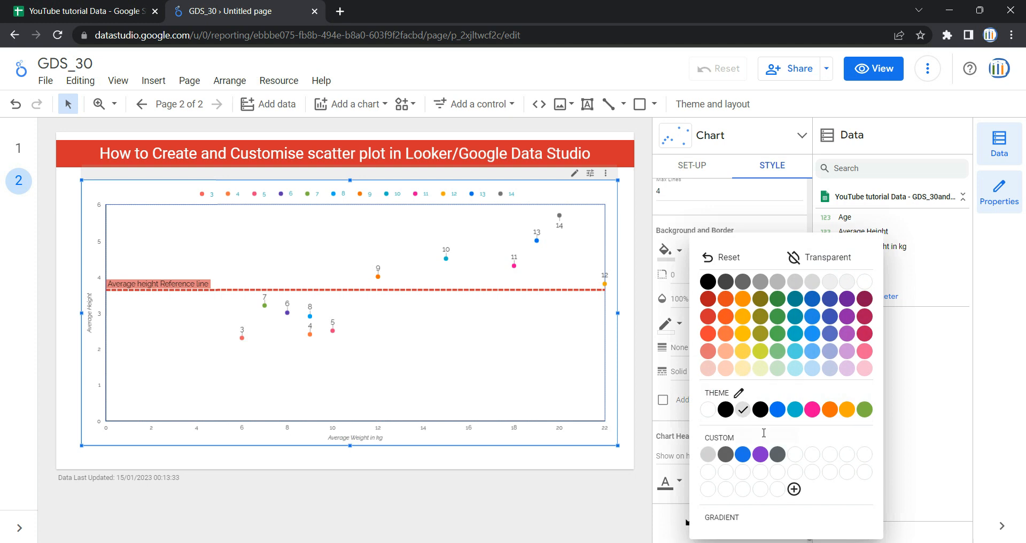
{"action": "left_click", "coordinate": [743, 368]}
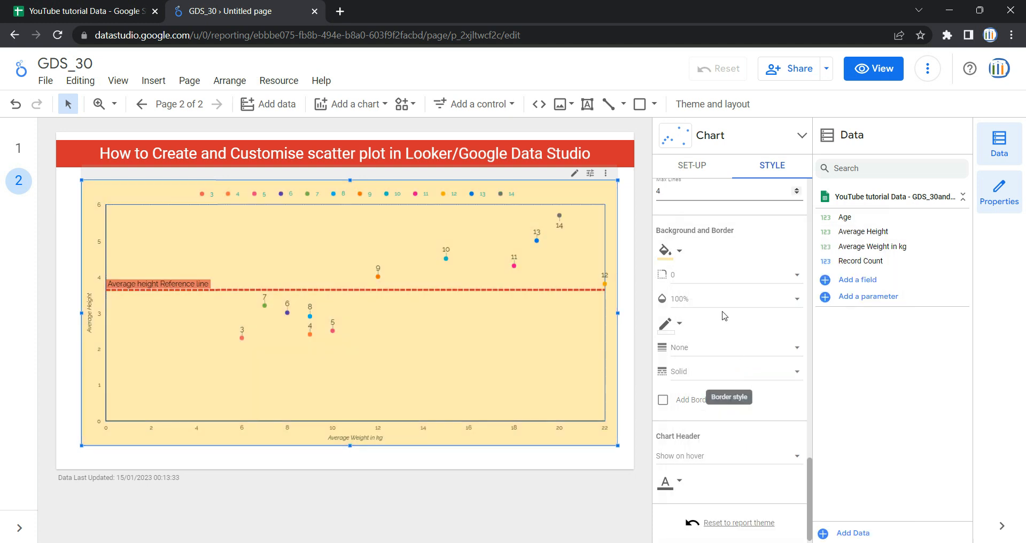
{"action": "left_click", "coordinate": [689, 280]}
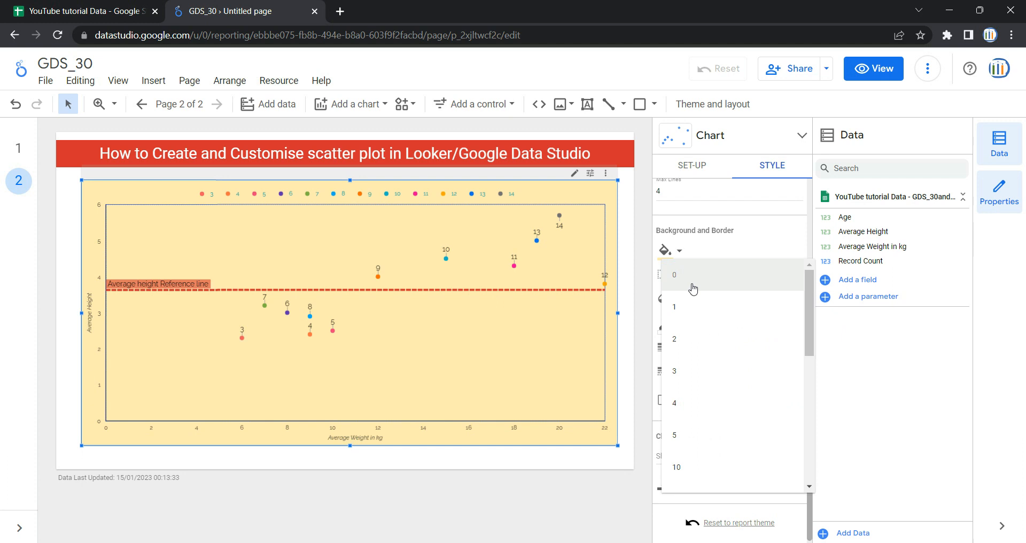
{"action": "left_click", "coordinate": [692, 285]}
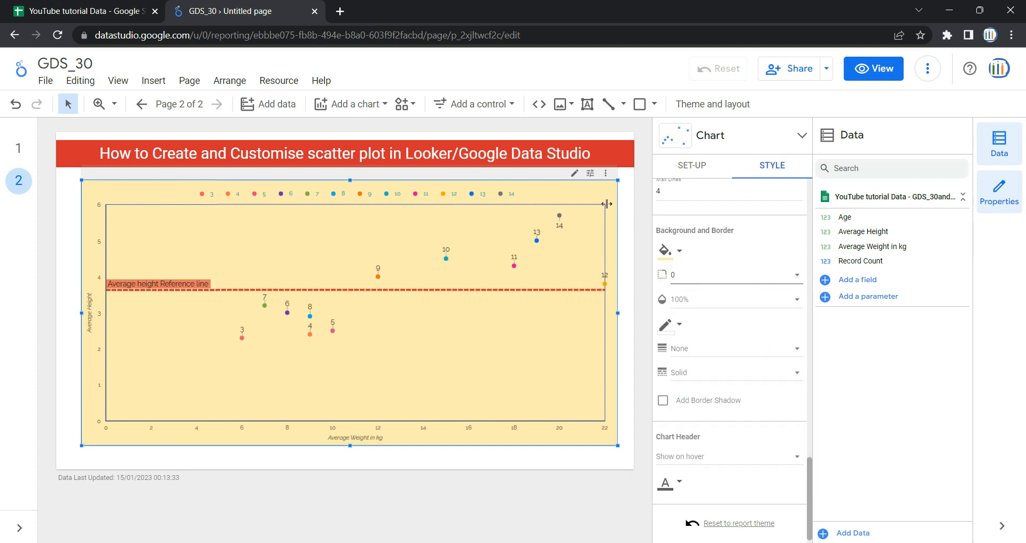
{"action": "left_click", "coordinate": [709, 280]}
{"action": "scroll", "coordinate": [724, 464], "scroll_direction": "down", "scroll_amount": 5}
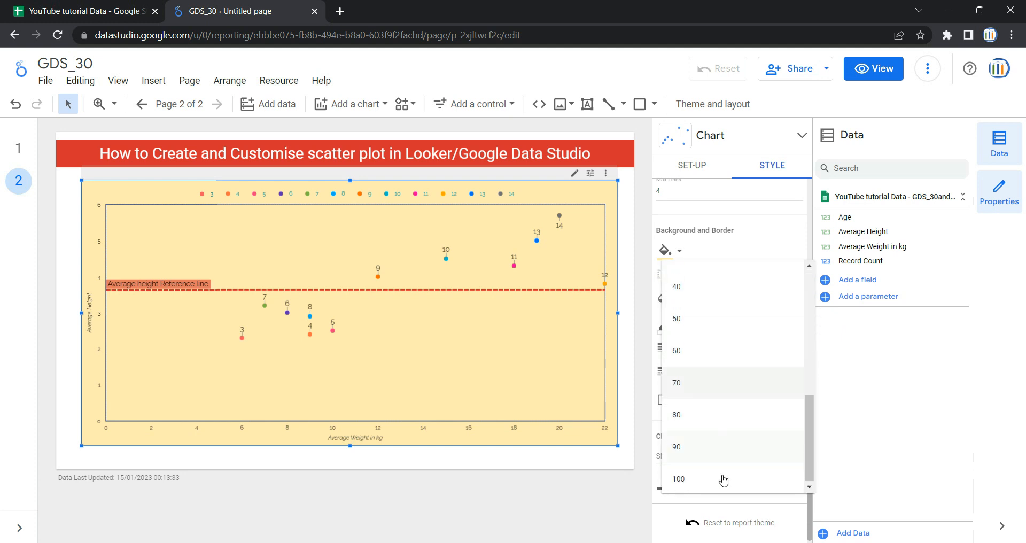
{"action": "left_click", "coordinate": [723, 482]}
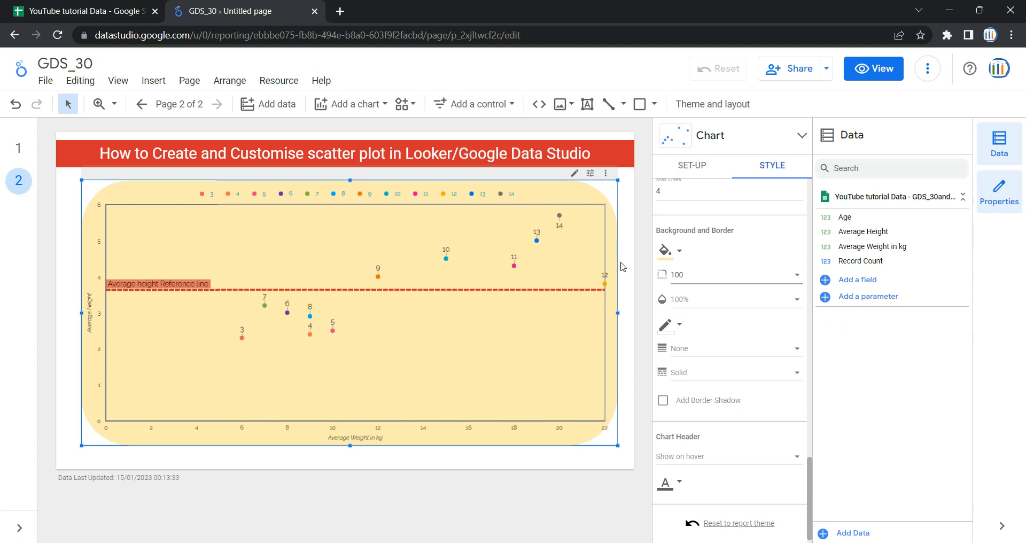
Step: Try chart opacities of 0% and 90%, restoring the opacity to 100%
{"action": "left_click", "coordinate": [704, 305]}
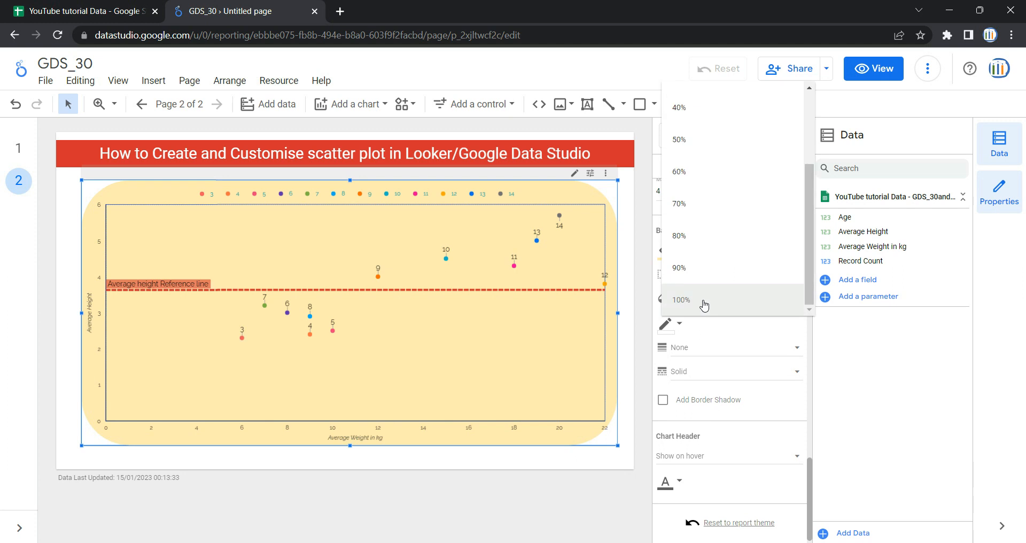
{"action": "scroll", "coordinate": [702, 291], "scroll_direction": "up", "scroll_amount": 3}
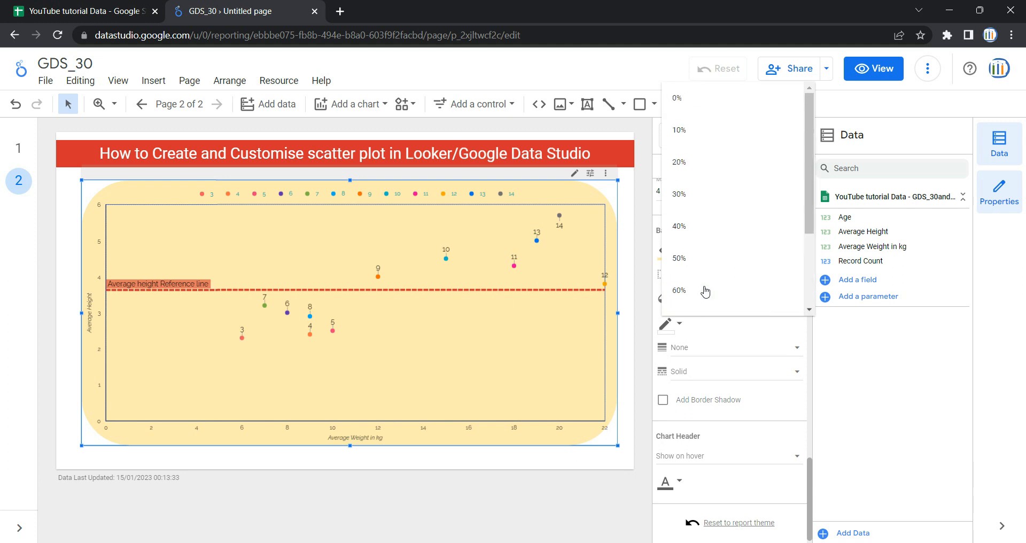
{"action": "scroll", "coordinate": [713, 250], "scroll_direction": "down", "scroll_amount": 3}
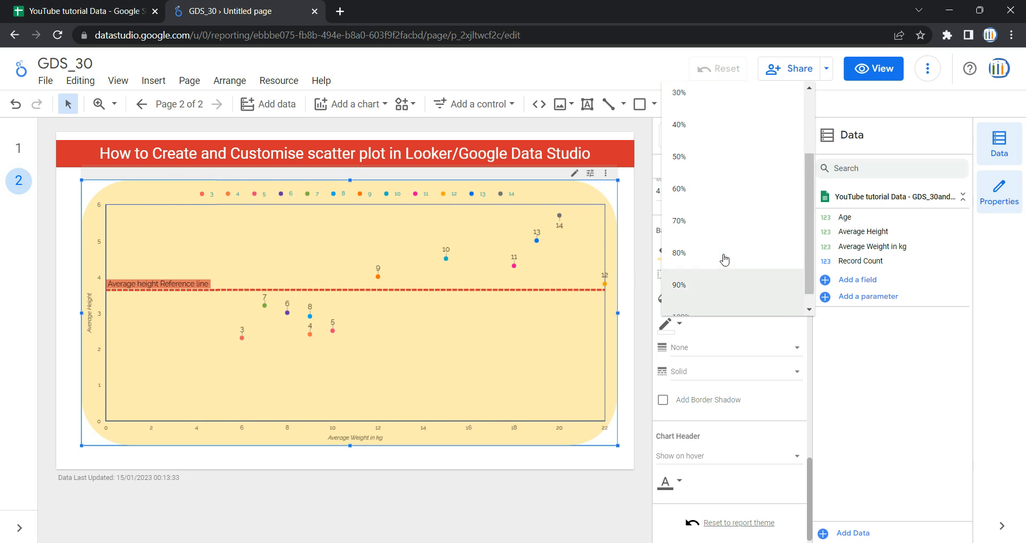
{"action": "scroll", "coordinate": [695, 160], "scroll_direction": "up", "scroll_amount": 3}
{"action": "left_click", "coordinate": [693, 108]}
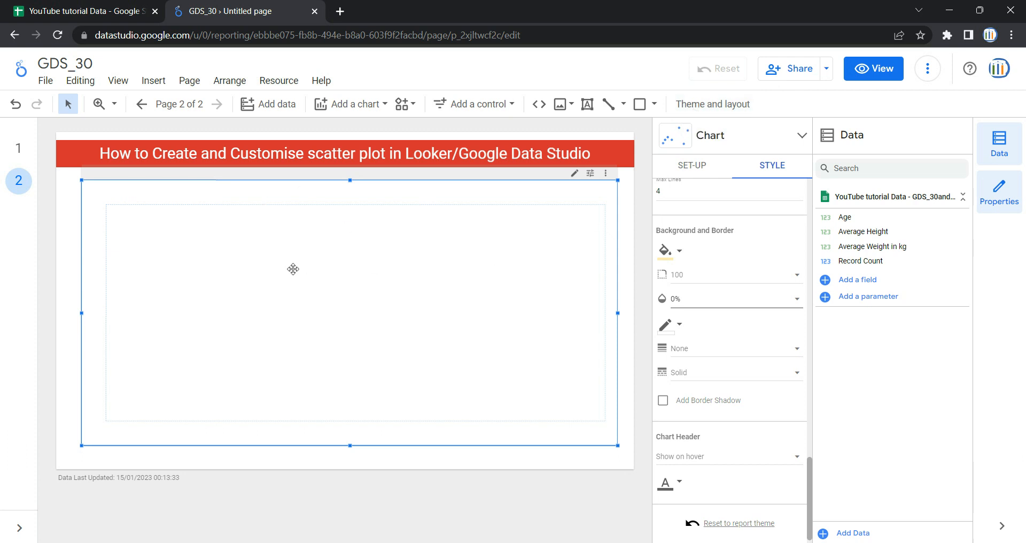
{"action": "left_click", "coordinate": [709, 303]}
{"action": "scroll", "coordinate": [725, 398], "scroll_direction": "down", "scroll_amount": 4}
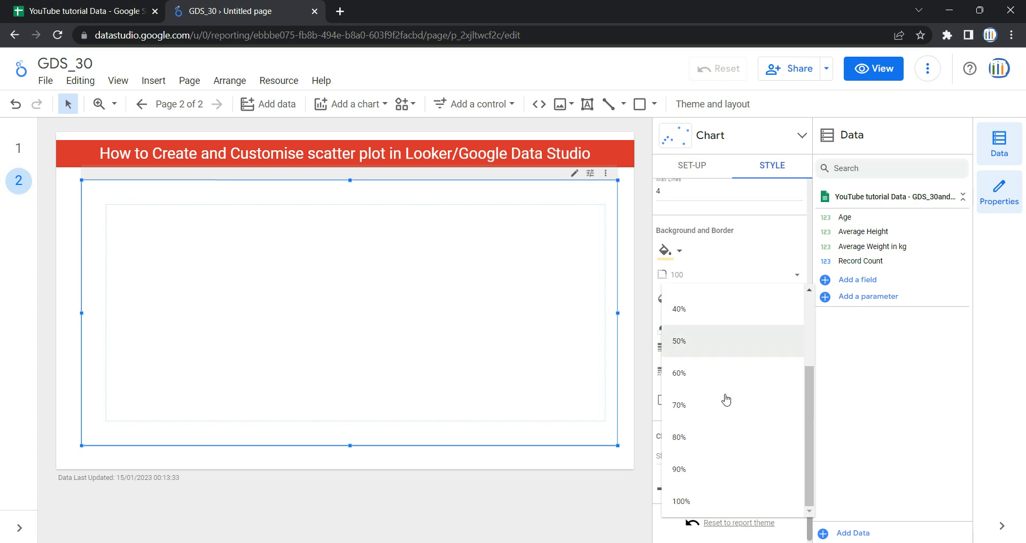
{"action": "left_click", "coordinate": [716, 481]}
{"action": "left_click", "coordinate": [712, 298]}
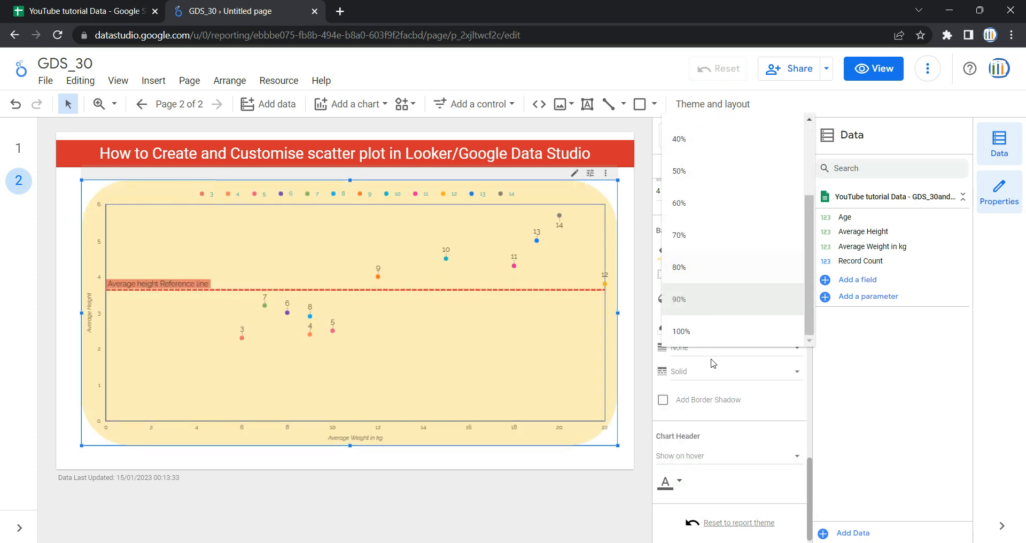
{"action": "left_click", "coordinate": [711, 334]}
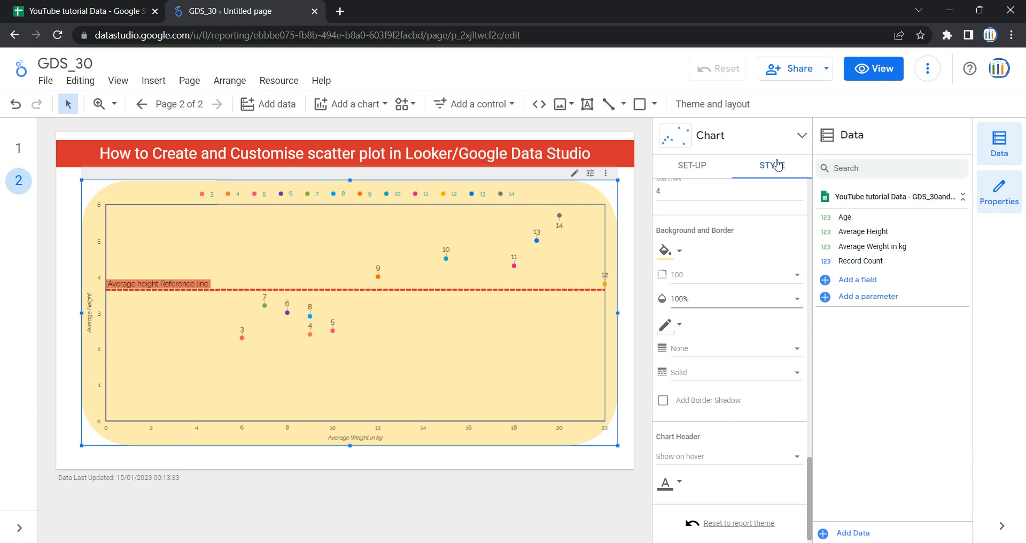
Step: Give the chart a dark red border with a weight of 4
{"action": "left_click", "coordinate": [678, 331]}
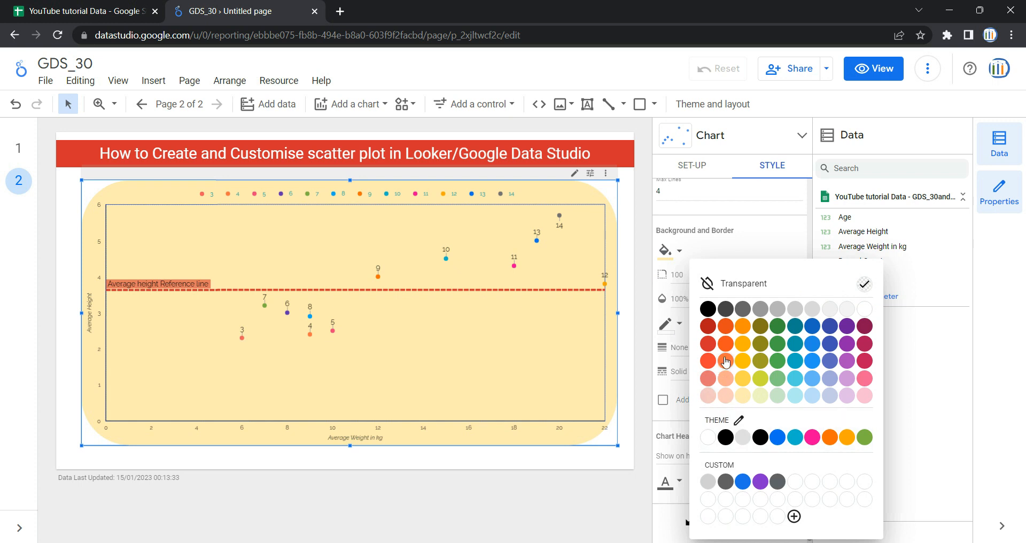
{"action": "left_click", "coordinate": [708, 335]}
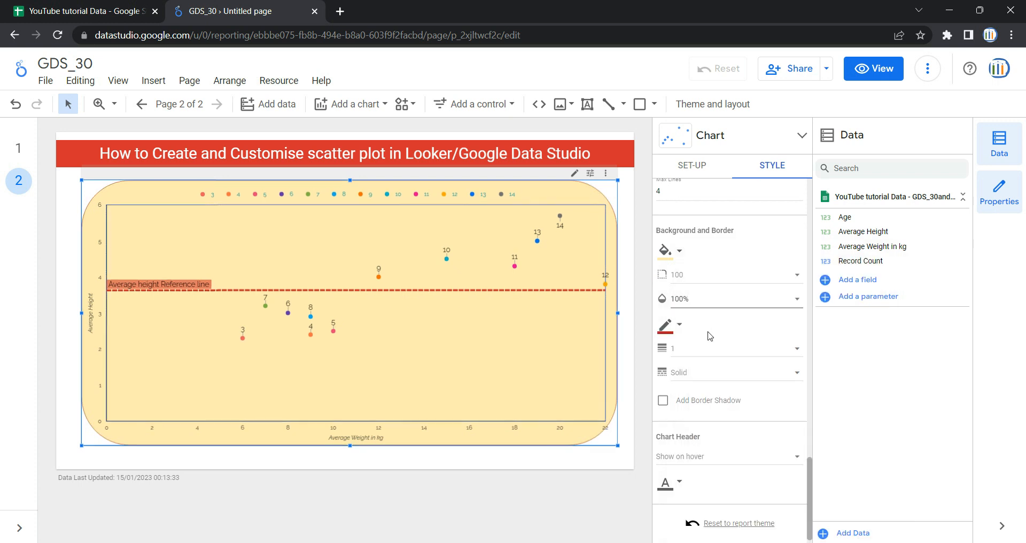
{"action": "left_click", "coordinate": [674, 352]}
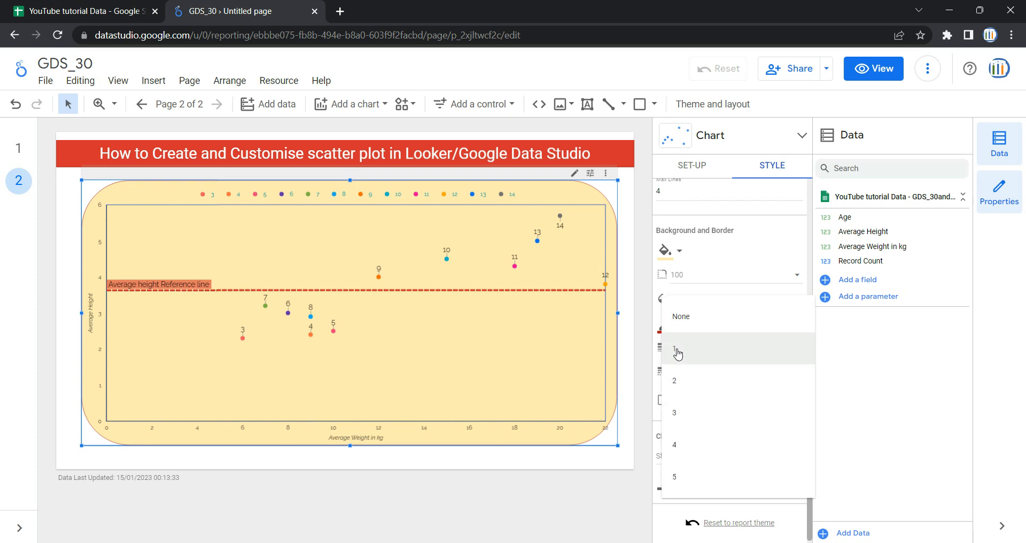
{"action": "left_click", "coordinate": [723, 446]}
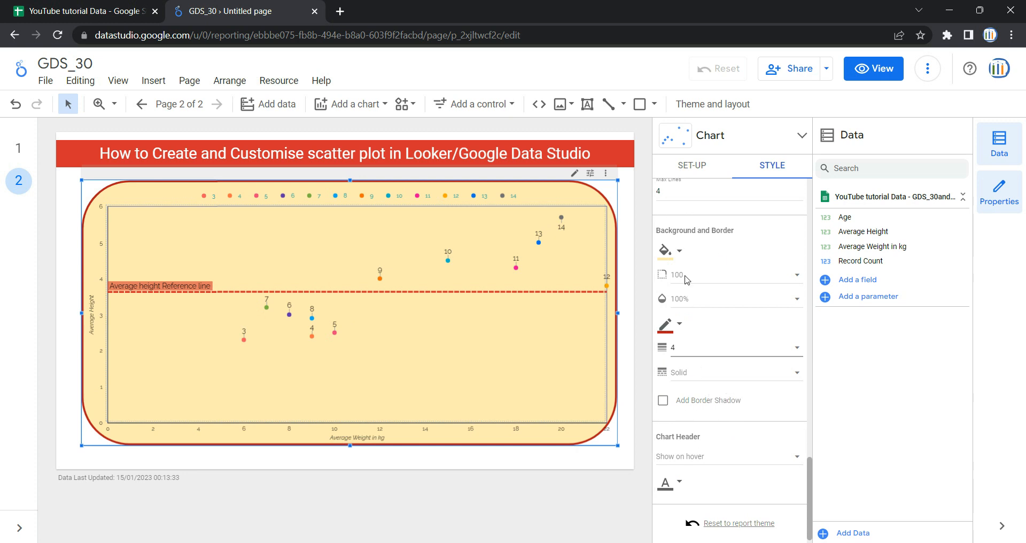
Step: Try the Solid, Dashed and Dotted border styles, settle on Double, and recolour the chart border blue
{"action": "left_click", "coordinate": [695, 380]}
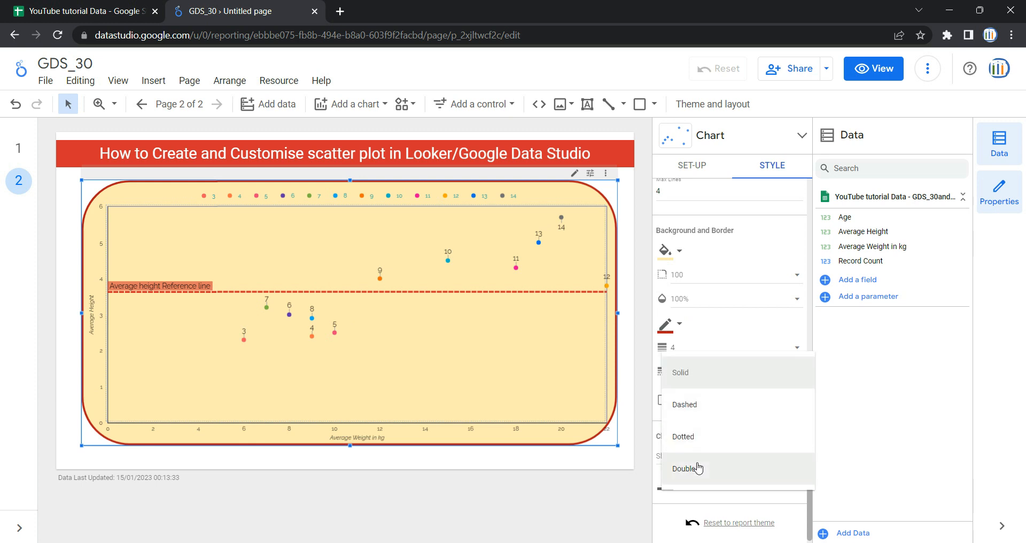
{"action": "left_click", "coordinate": [713, 378]}
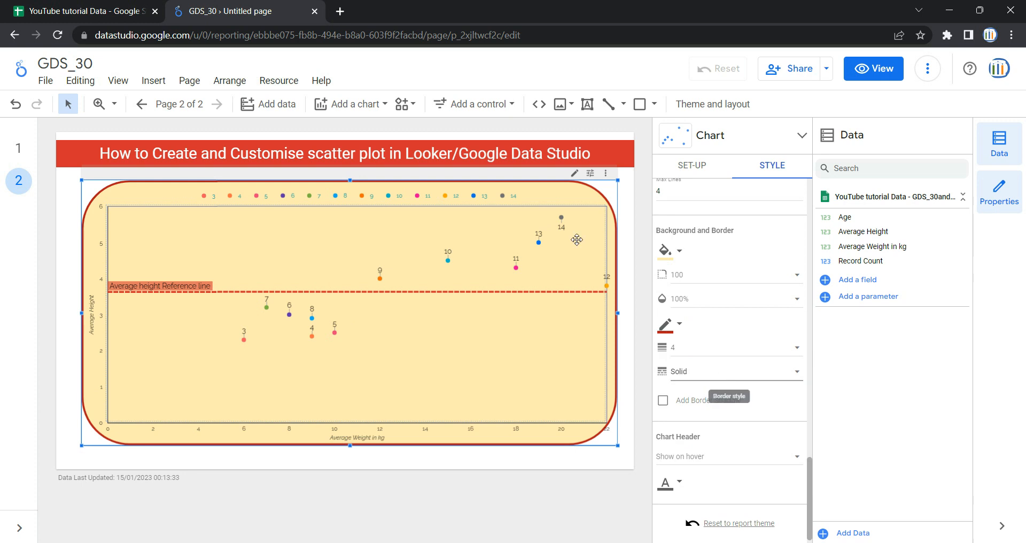
{"action": "left_click", "coordinate": [712, 383]}
{"action": "left_click", "coordinate": [715, 409]}
{"action": "left_click", "coordinate": [703, 381]}
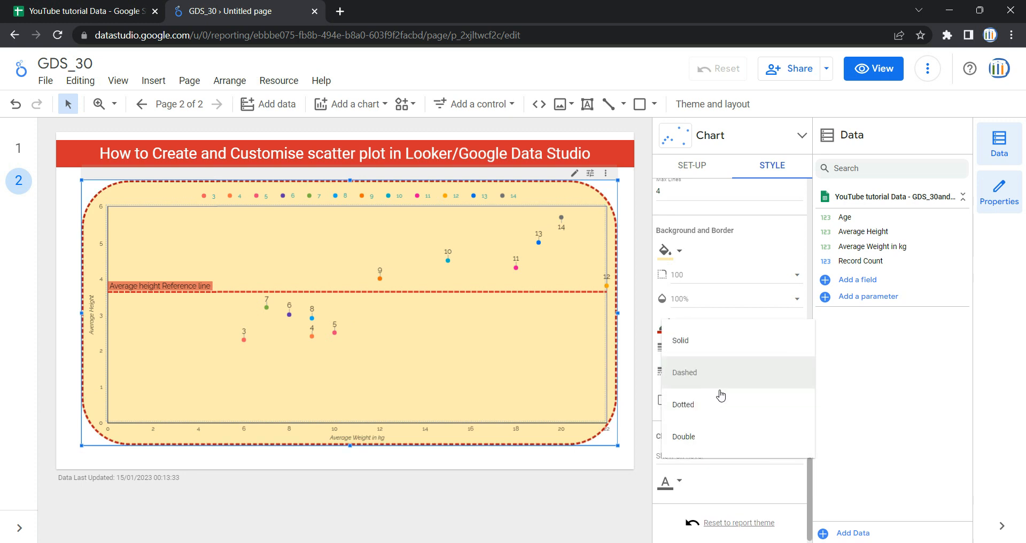
{"action": "left_click", "coordinate": [731, 419]}
{"action": "left_click", "coordinate": [721, 381]}
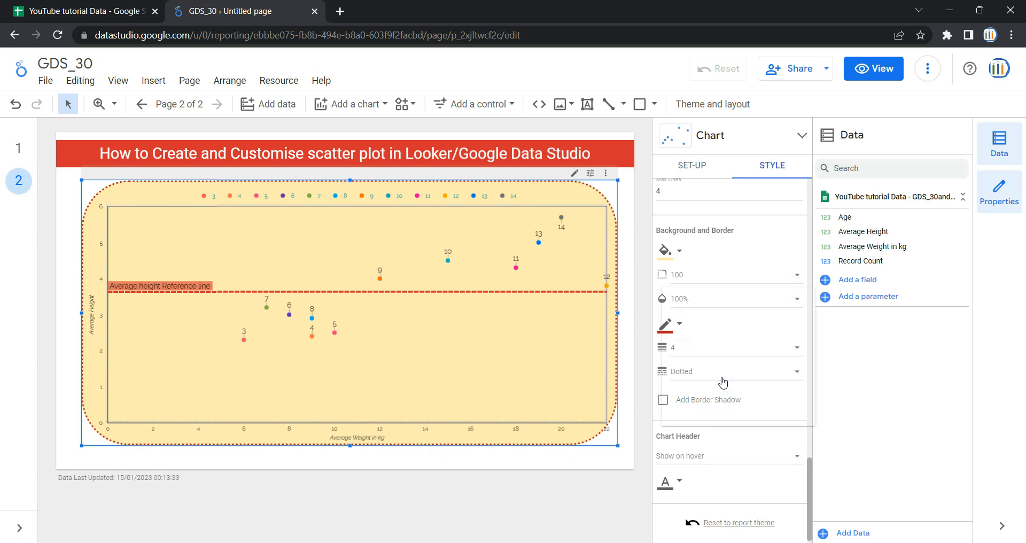
{"action": "left_click", "coordinate": [733, 419]}
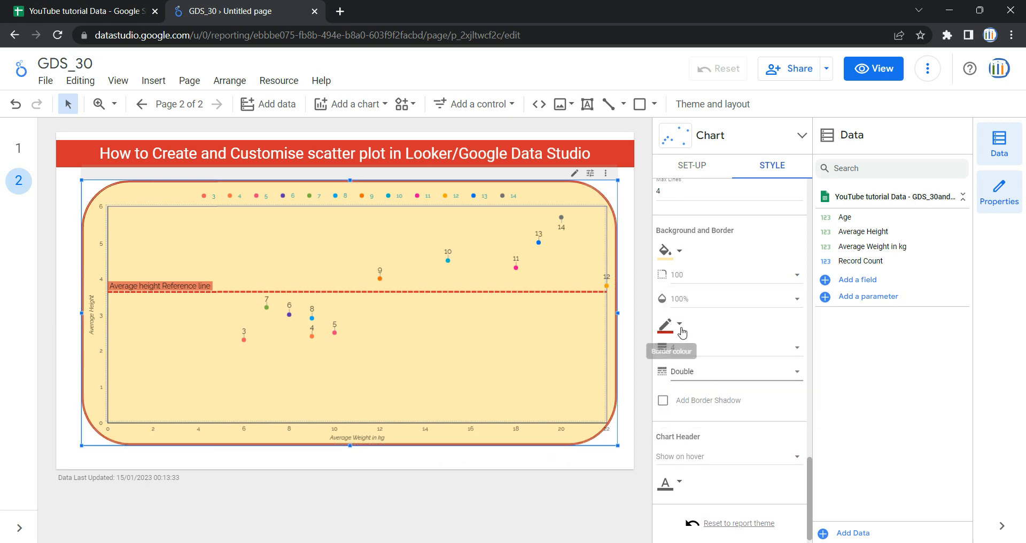
{"action": "left_click", "coordinate": [679, 324]}
{"action": "left_click", "coordinate": [812, 341]}
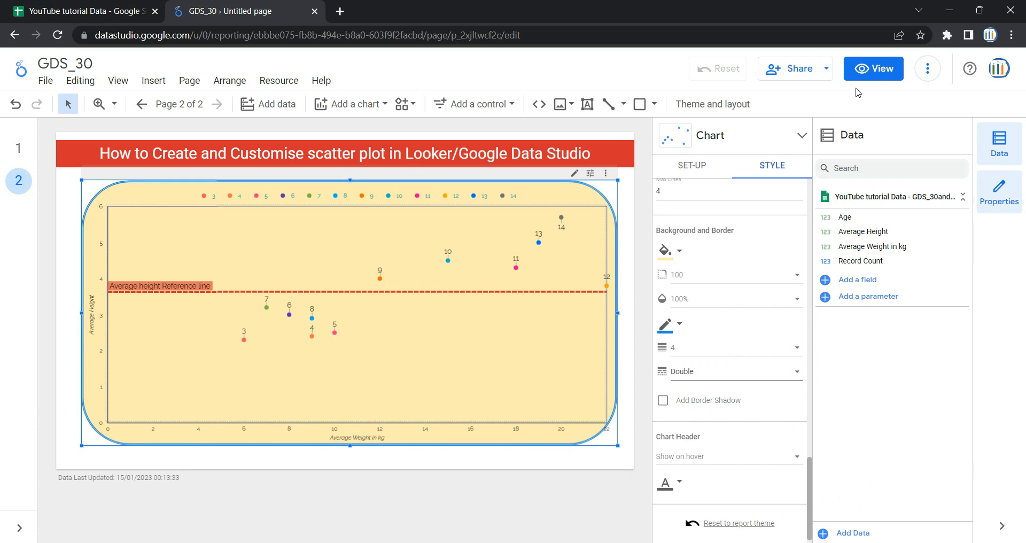
Step: Preview the styled chart in view mode and return to editing the report
{"action": "left_click", "coordinate": [882, 69]}
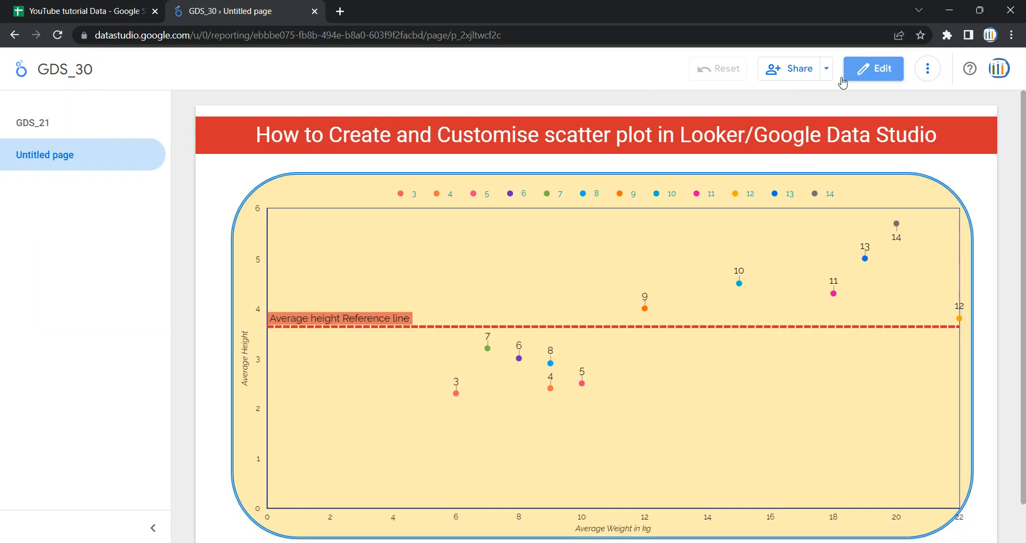
{"action": "scroll", "coordinate": [650, 384], "scroll_direction": "down", "scroll_amount": 1}
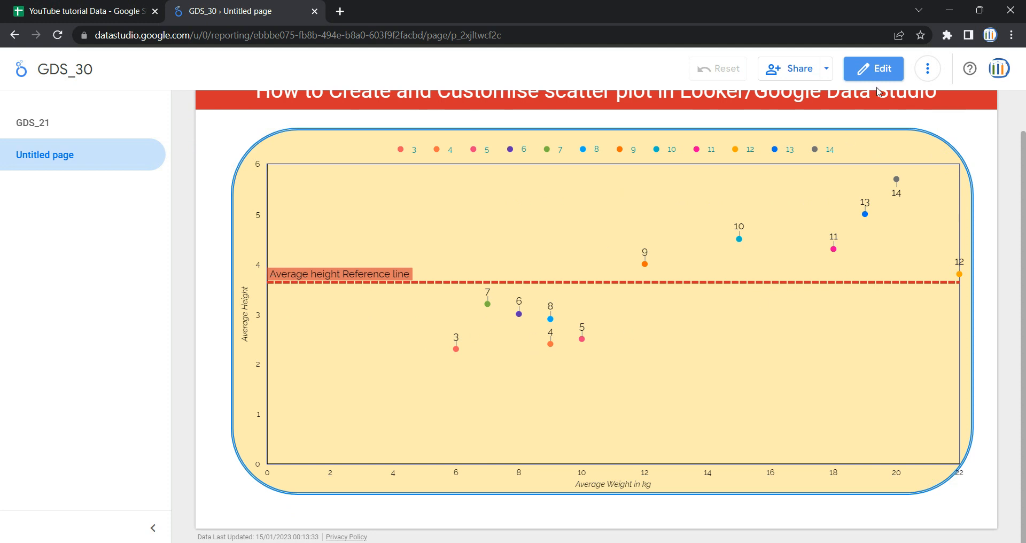
{"action": "left_click", "coordinate": [875, 71]}
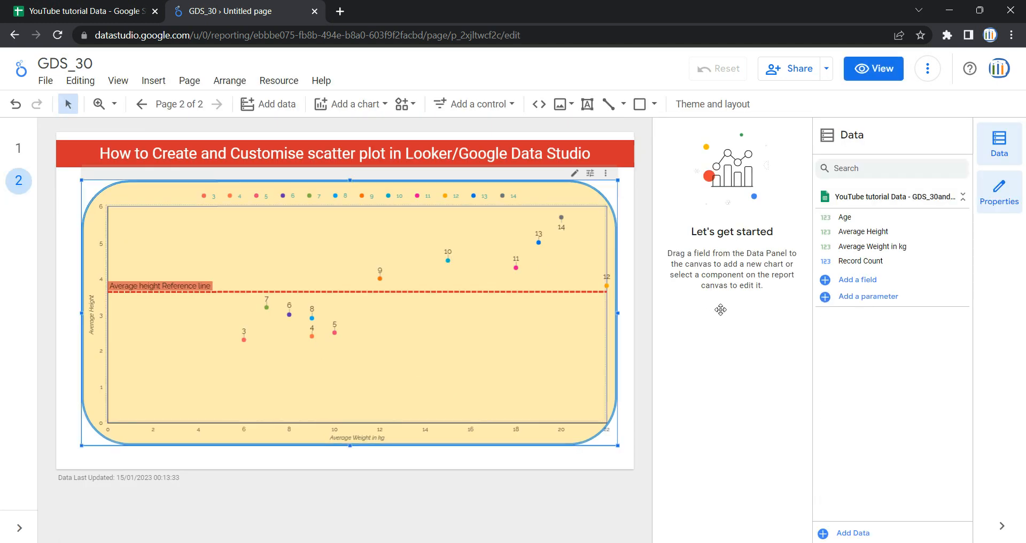
Step: Set the scatter chart's bubble colour to None
{"action": "left_click", "coordinate": [590, 247]}
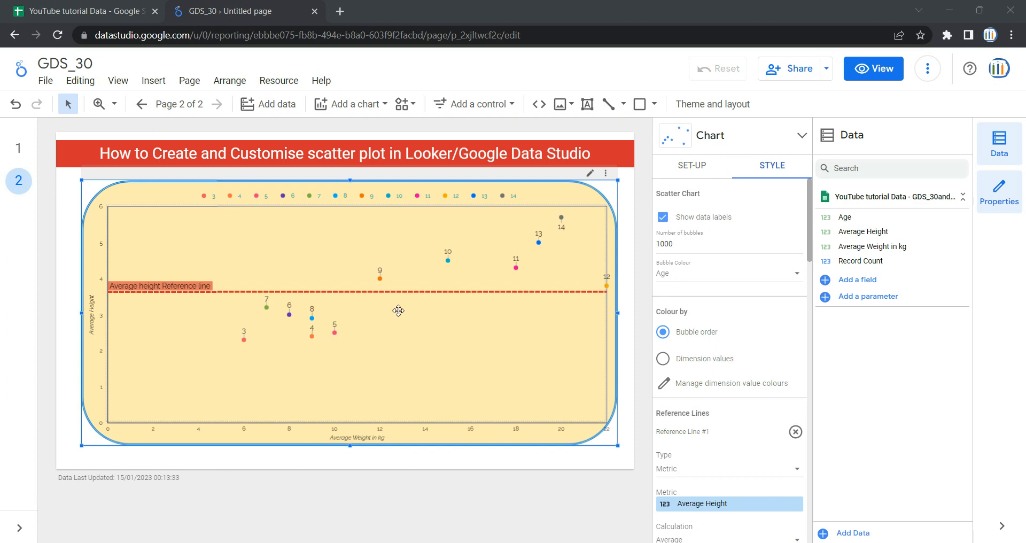
{"action": "left_click", "coordinate": [693, 278]}
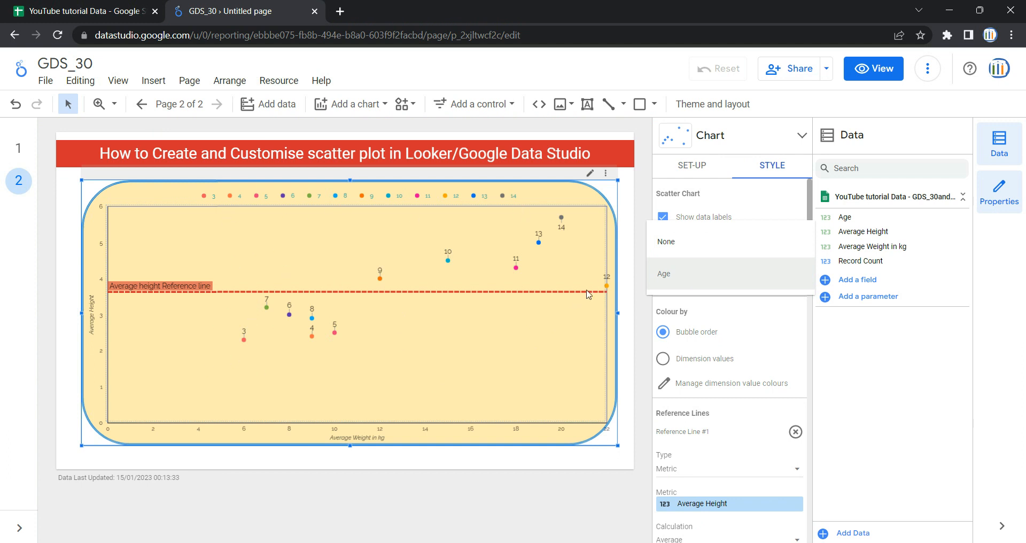
{"action": "left_click", "coordinate": [734, 256]}
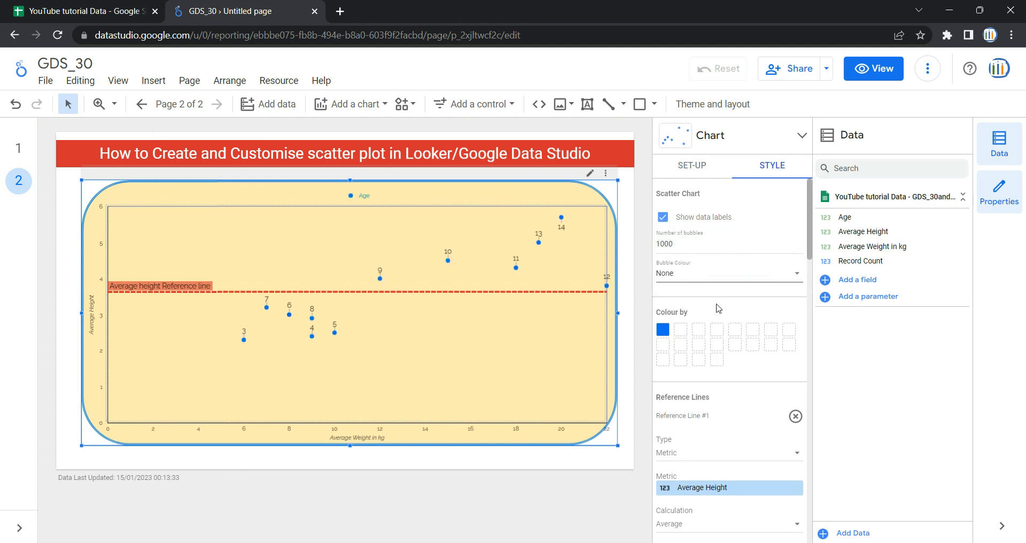
Step: Add a Linear trend line to the scatter chart
{"action": "scroll", "coordinate": [699, 361], "scroll_direction": "down", "scroll_amount": 4}
{"action": "scroll", "coordinate": [699, 361], "scroll_direction": "down", "scroll_amount": 2}
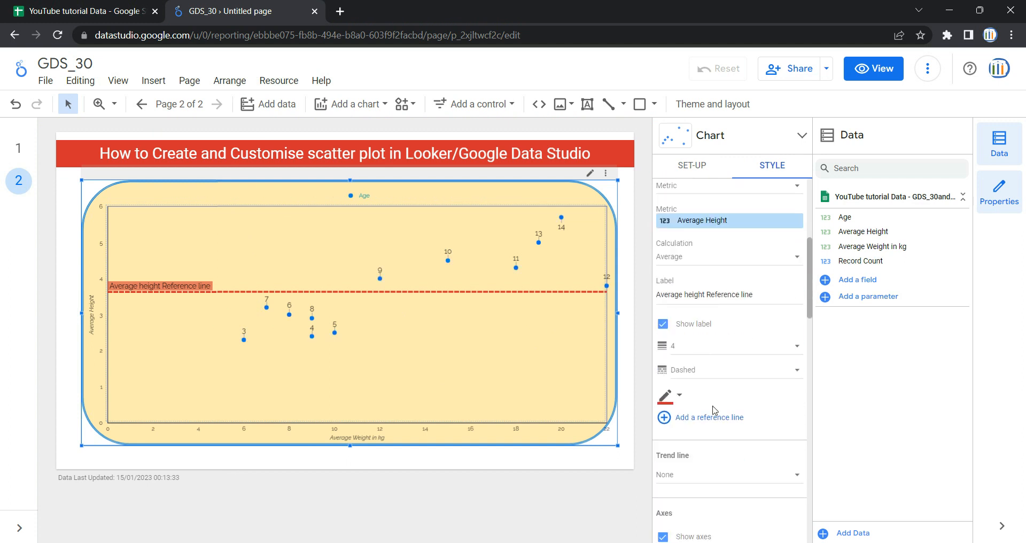
{"action": "scroll", "coordinate": [713, 409], "scroll_direction": "down", "scroll_amount": 2}
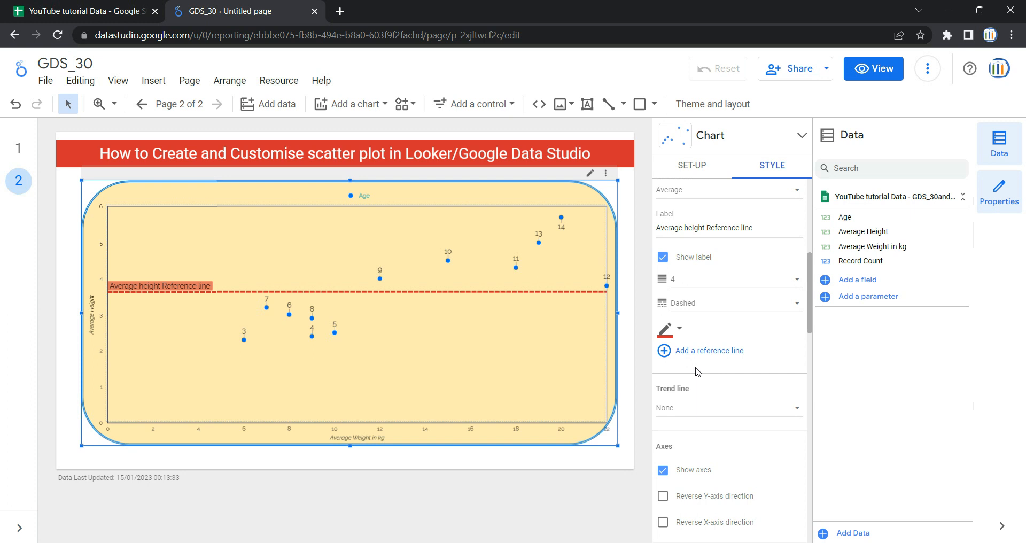
{"action": "left_click", "coordinate": [739, 420]}
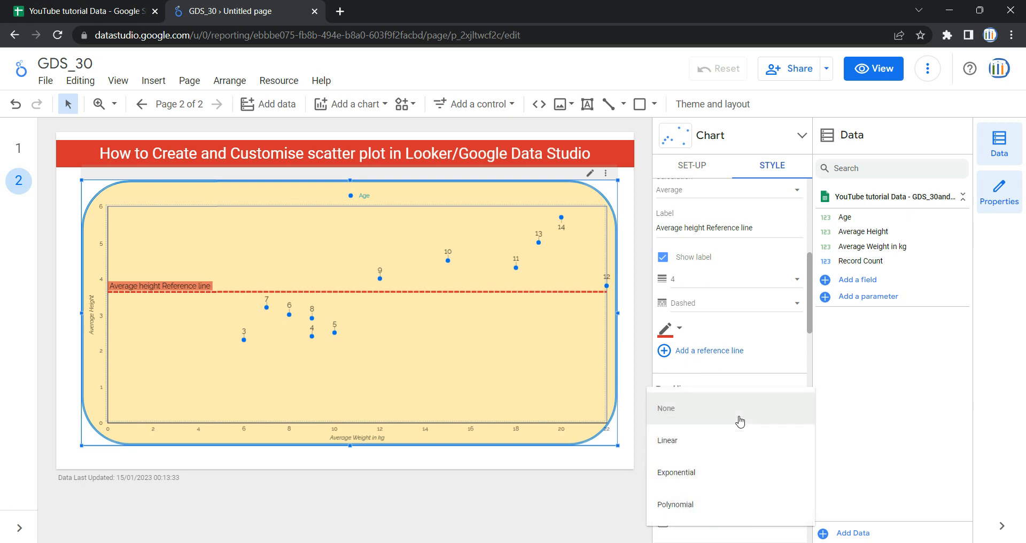
{"action": "left_click", "coordinate": [739, 440]}
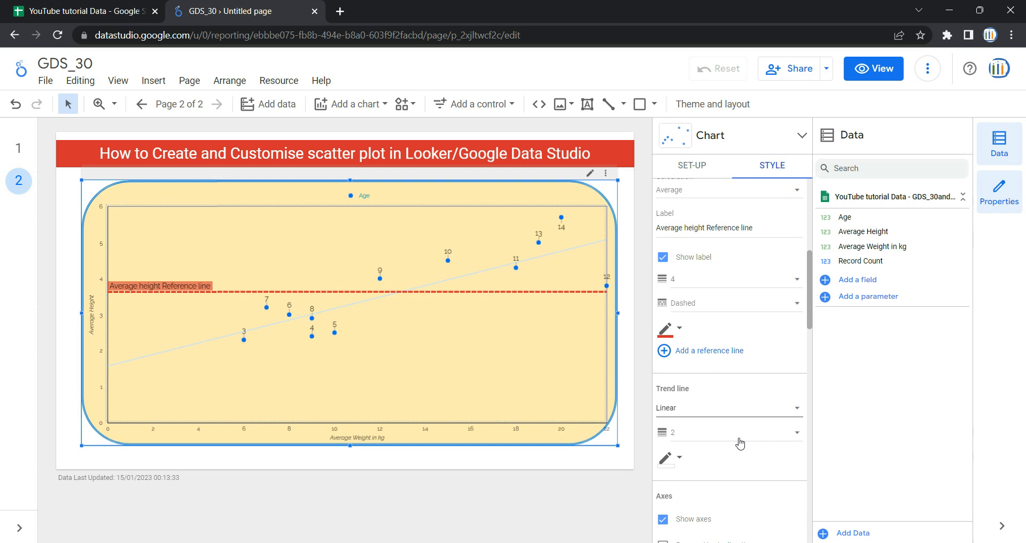
Step: Set the trend line's weight to 4 and its colour to black
{"action": "scroll", "coordinate": [739, 443], "scroll_direction": "down", "scroll_amount": 2}
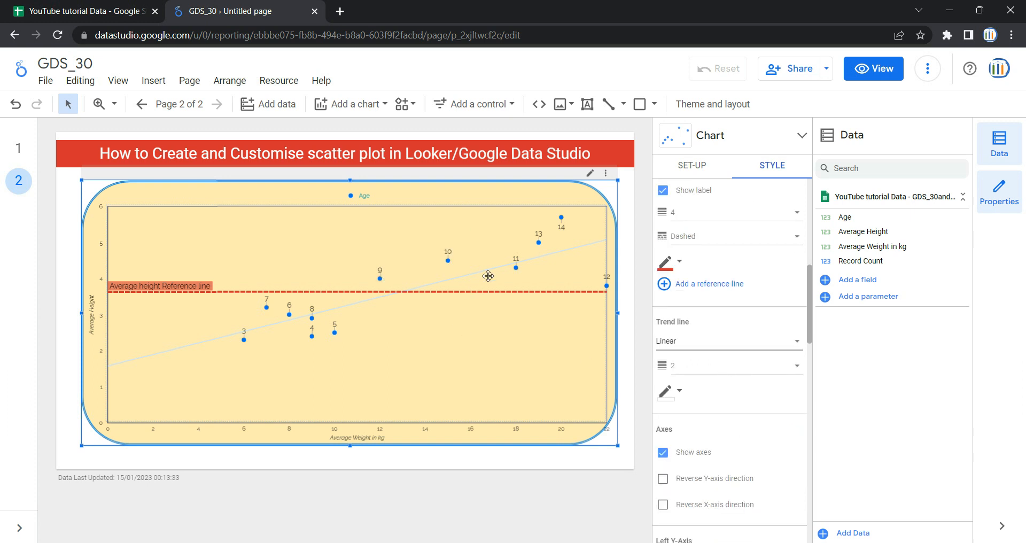
{"action": "left_click", "coordinate": [682, 368]}
{"action": "left_click", "coordinate": [706, 445]}
{"action": "left_click", "coordinate": [678, 396]}
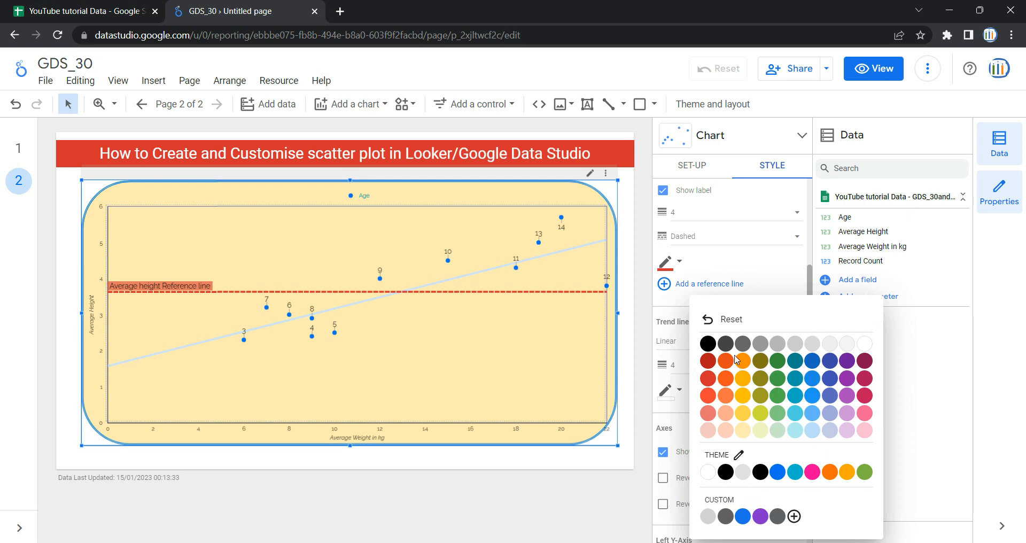
{"action": "left_click", "coordinate": [706, 346]}
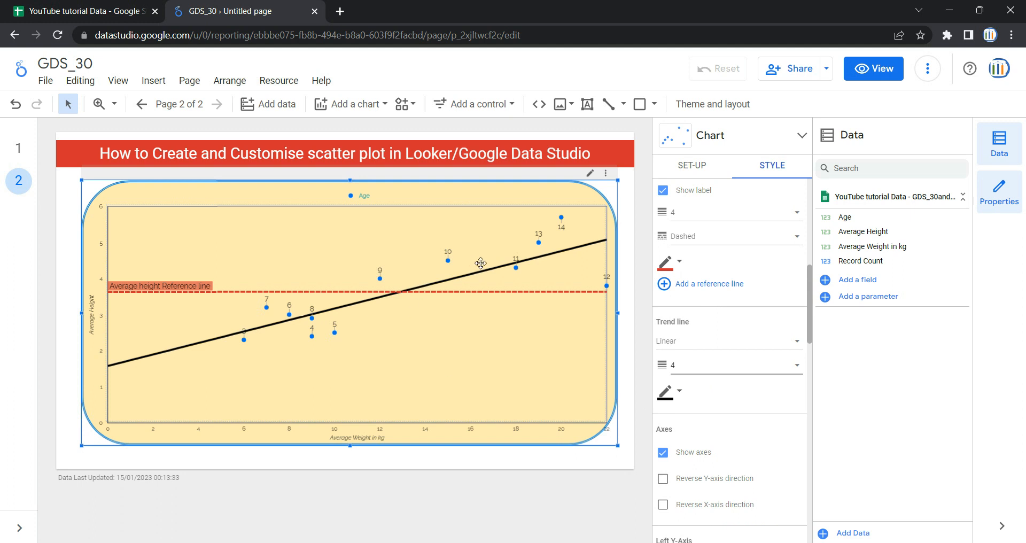
Step: Try the Exponential and Polynomial trend line types, restoring the Linear type
{"action": "left_click", "coordinate": [740, 349]}
{"action": "left_click", "coordinate": [736, 376]}
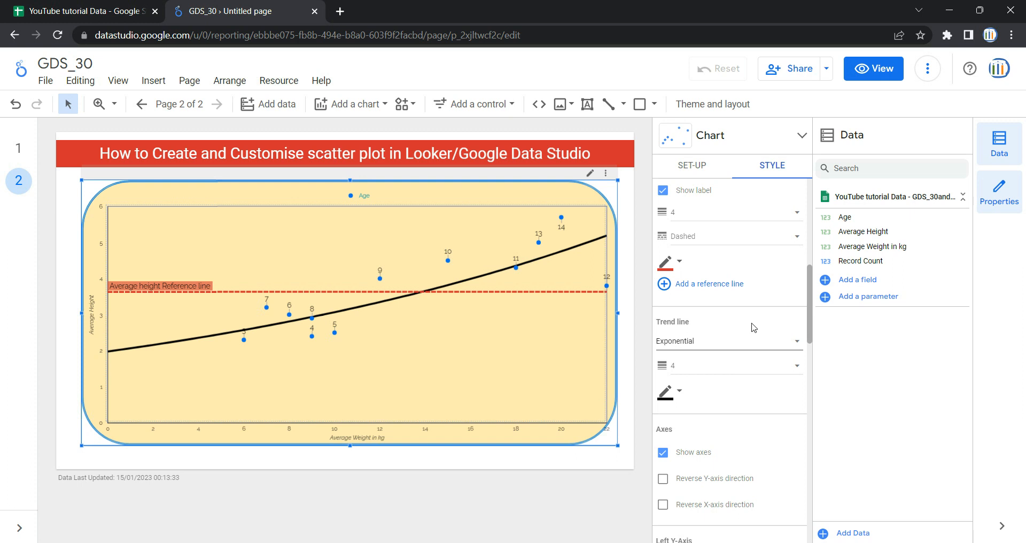
{"action": "left_click", "coordinate": [743, 346]}
{"action": "left_click", "coordinate": [739, 377]}
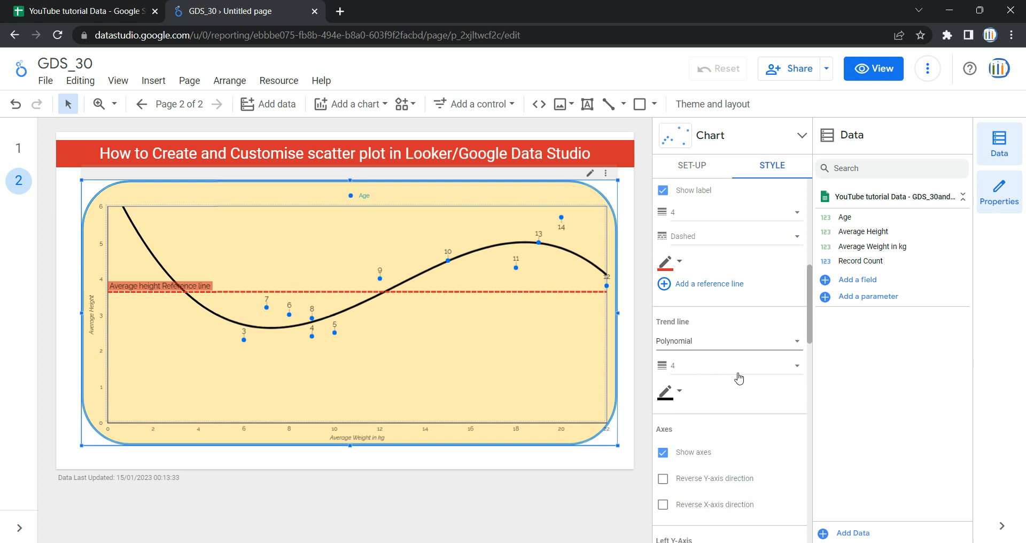
{"action": "left_click", "coordinate": [737, 335]}
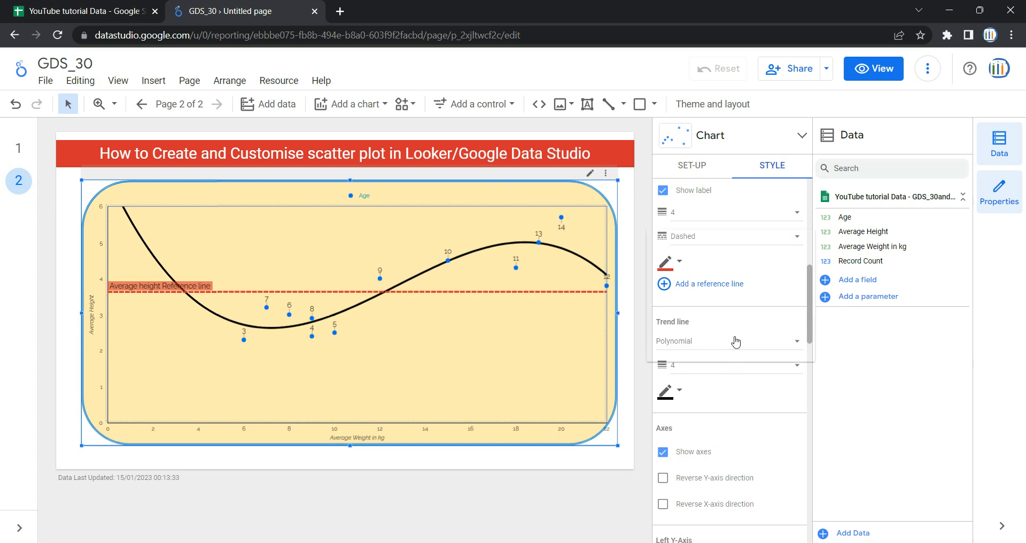
{"action": "left_click", "coordinate": [726, 274]}
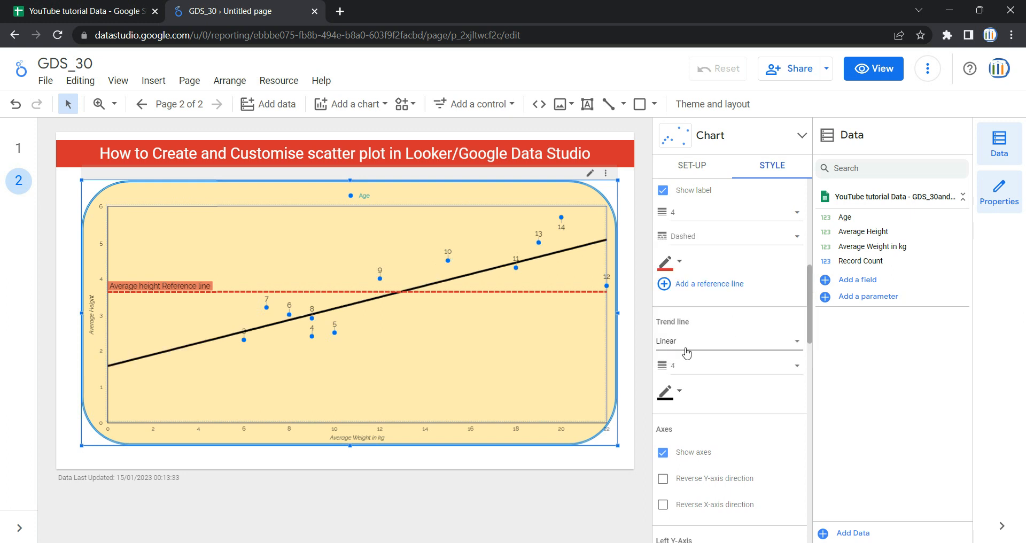
Step: Remove the average height reference line from the chart
{"action": "scroll", "coordinate": [801, 303], "scroll_direction": "up", "scroll_amount": 2}
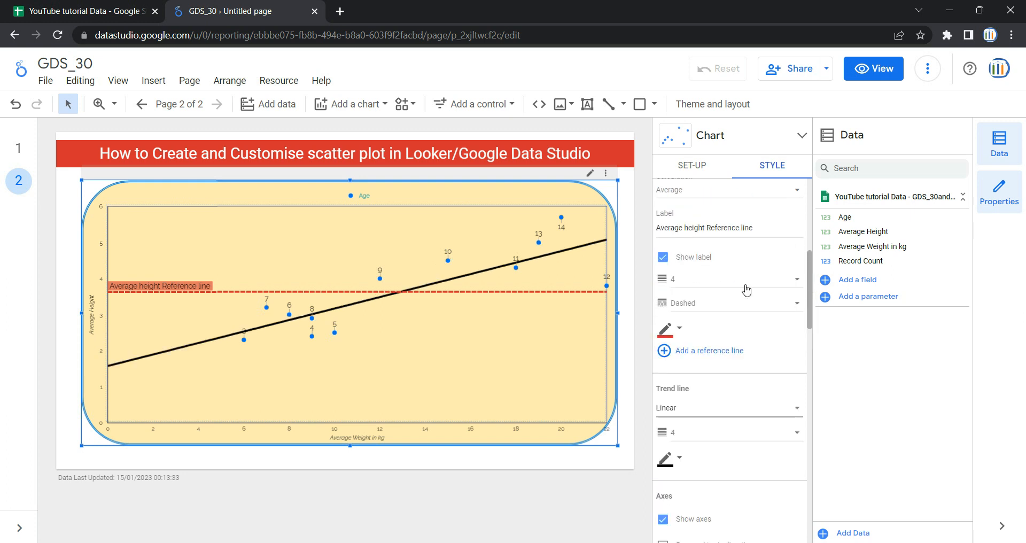
{"action": "scroll", "coordinate": [767, 298], "scroll_direction": "up", "scroll_amount": 2}
{"action": "scroll", "coordinate": [672, 299], "scroll_direction": "up", "scroll_amount": 3}
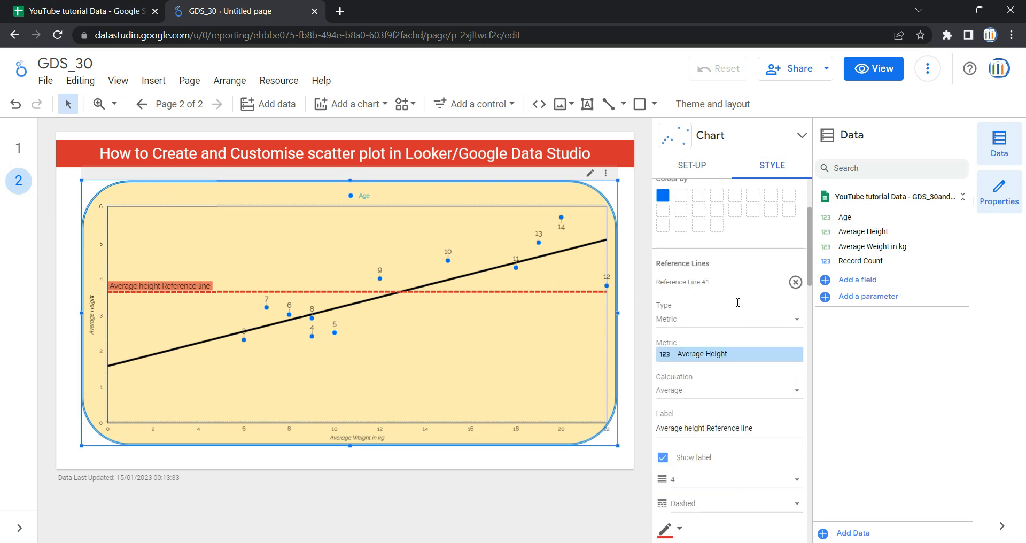
{"action": "left_click", "coordinate": [797, 283]}
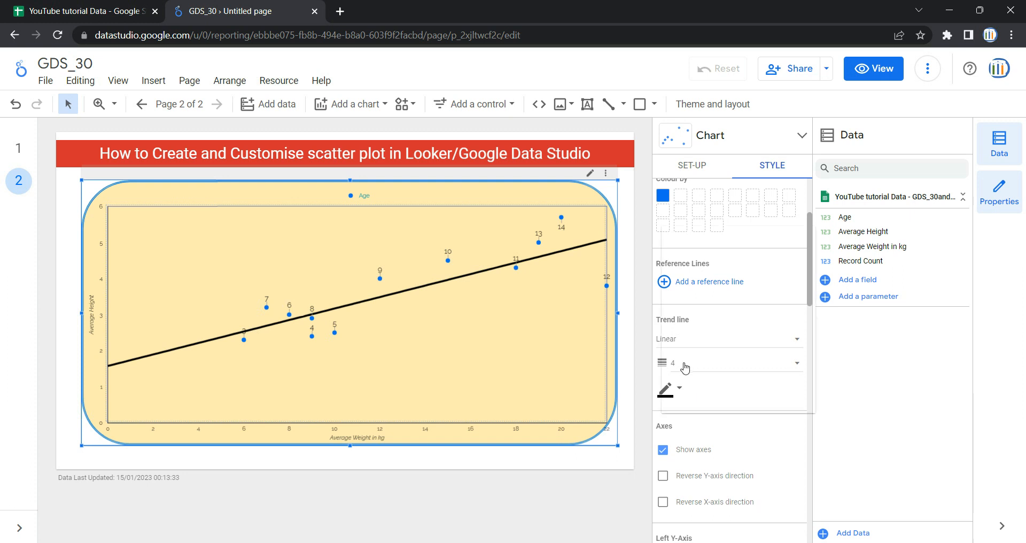
Step: Set the trend line's weight to 5, keeping its colour black
{"action": "left_click", "coordinate": [684, 365]}
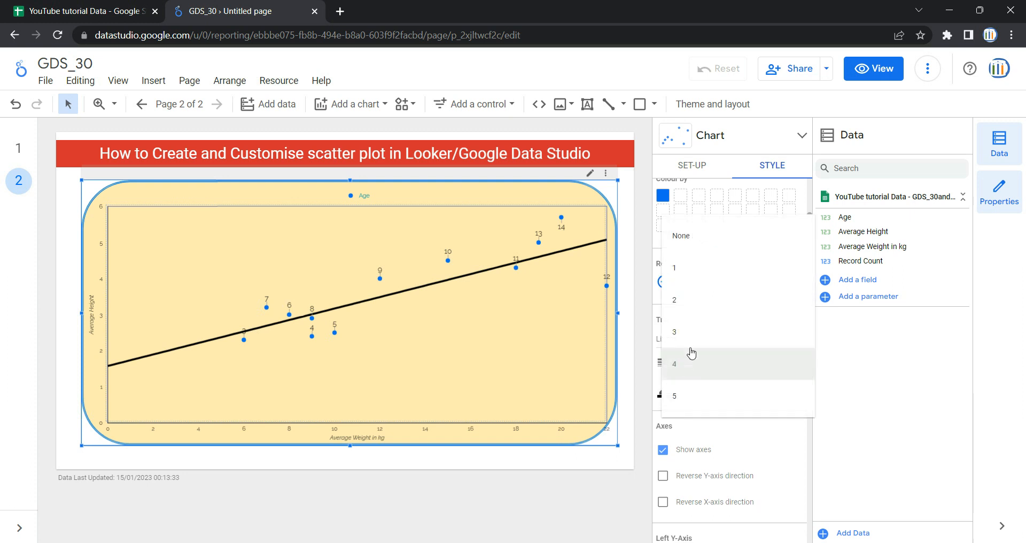
{"action": "left_click", "coordinate": [706, 393]}
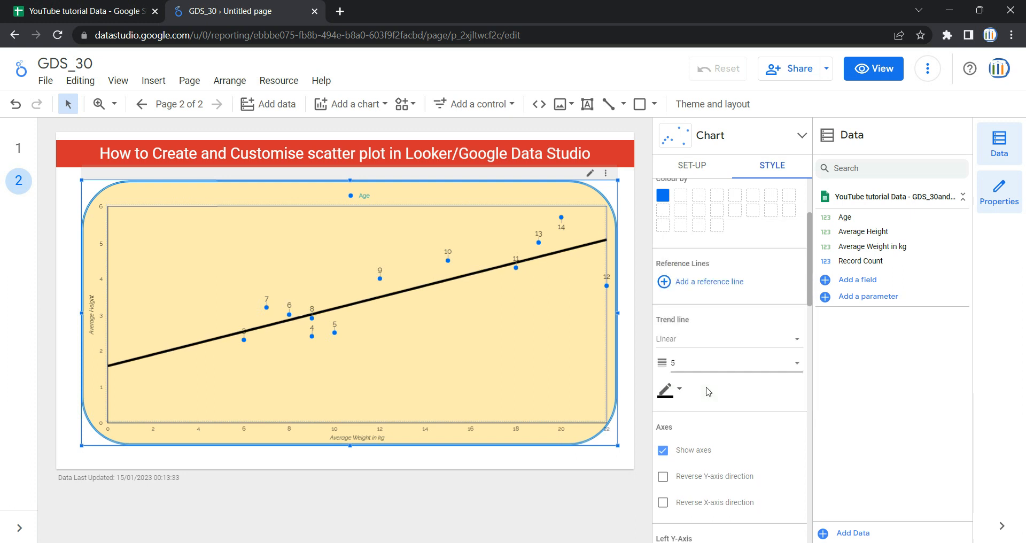
{"action": "left_click", "coordinate": [667, 393]}
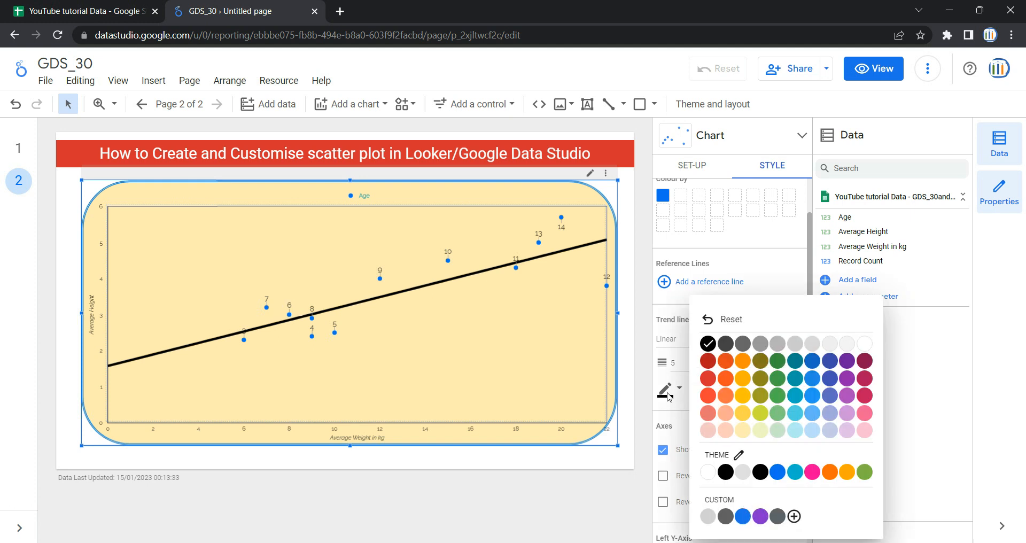
{"action": "left_click", "coordinate": [708, 353]}
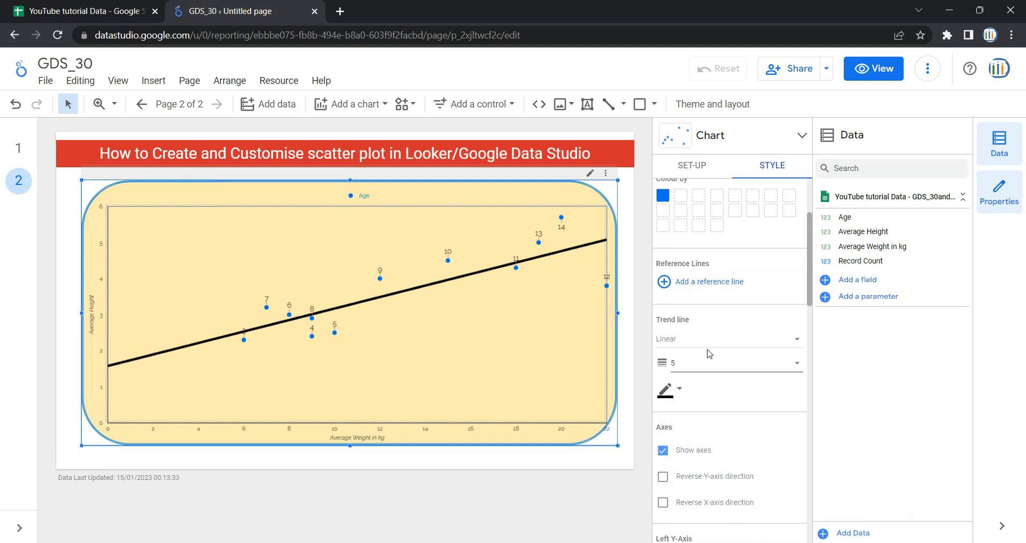
Step: Make the whole chart's background transparent
{"action": "scroll", "coordinate": [709, 354], "scroll_direction": "up", "scroll_amount": 3}
{"action": "scroll", "coordinate": [763, 305], "scroll_direction": "down", "scroll_amount": 10}
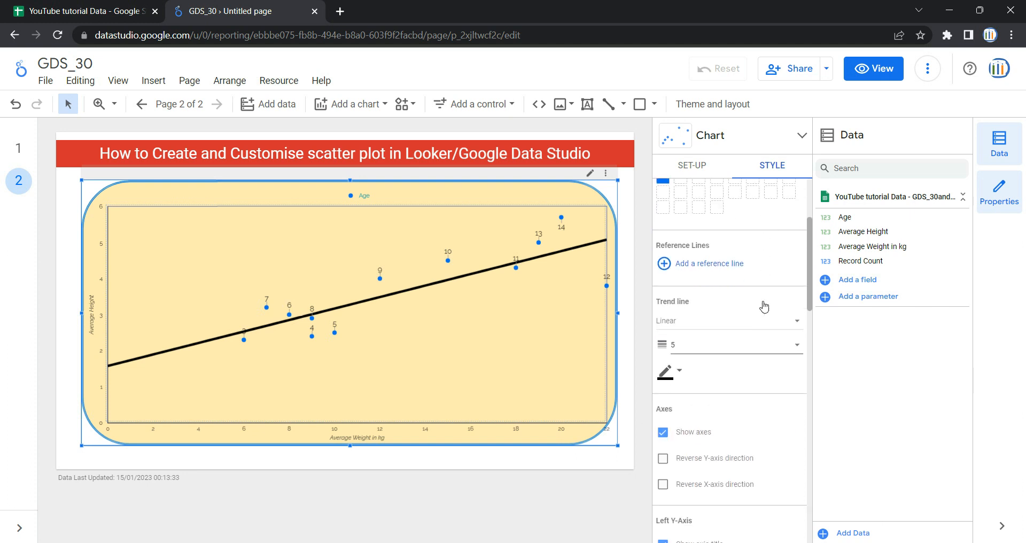
{"action": "scroll", "coordinate": [700, 389], "scroll_direction": "down", "scroll_amount": 5}
{"action": "scroll", "coordinate": [699, 390], "scroll_direction": "down", "scroll_amount": 3}
{"action": "scroll", "coordinate": [700, 390], "scroll_direction": "up", "scroll_amount": 3}
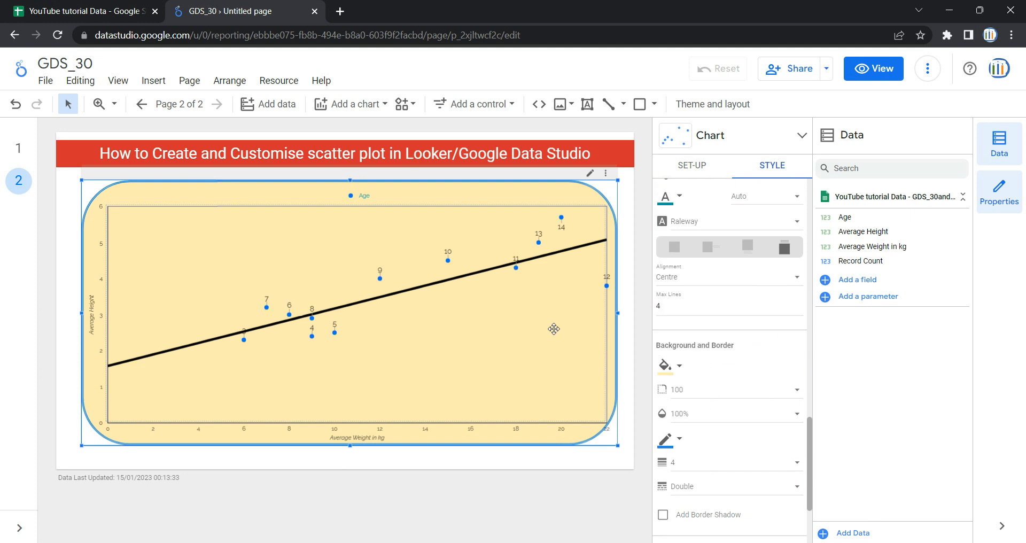
{"action": "left_click", "coordinate": [676, 366]}
{"action": "left_click", "coordinate": [782, 257]}
Step: Preview the finished chart in view mode and collapse the report's page list
{"action": "scroll", "coordinate": [782, 259], "scroll_direction": "up", "scroll_amount": 10}
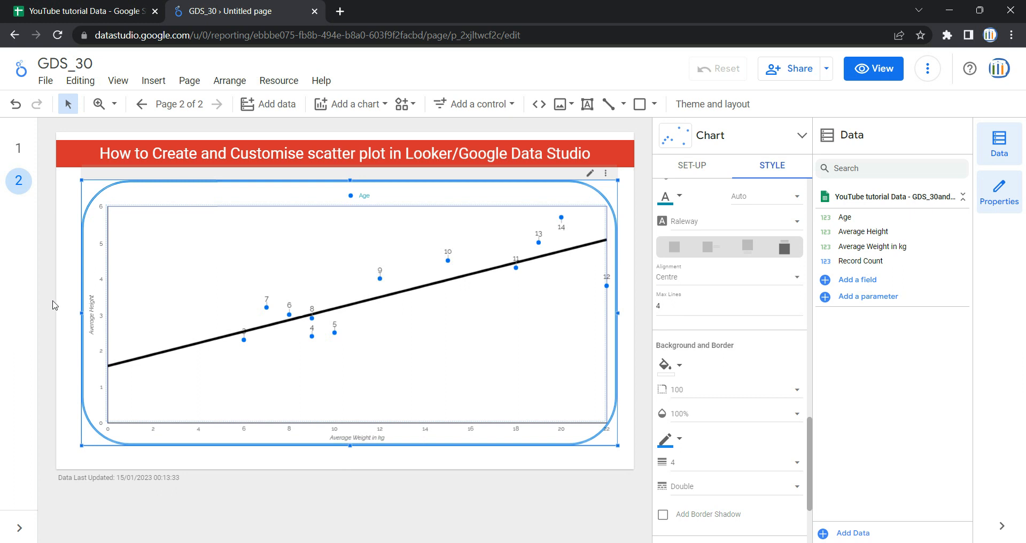
{"action": "scroll", "coordinate": [727, 393], "scroll_direction": "up", "scroll_amount": 4}
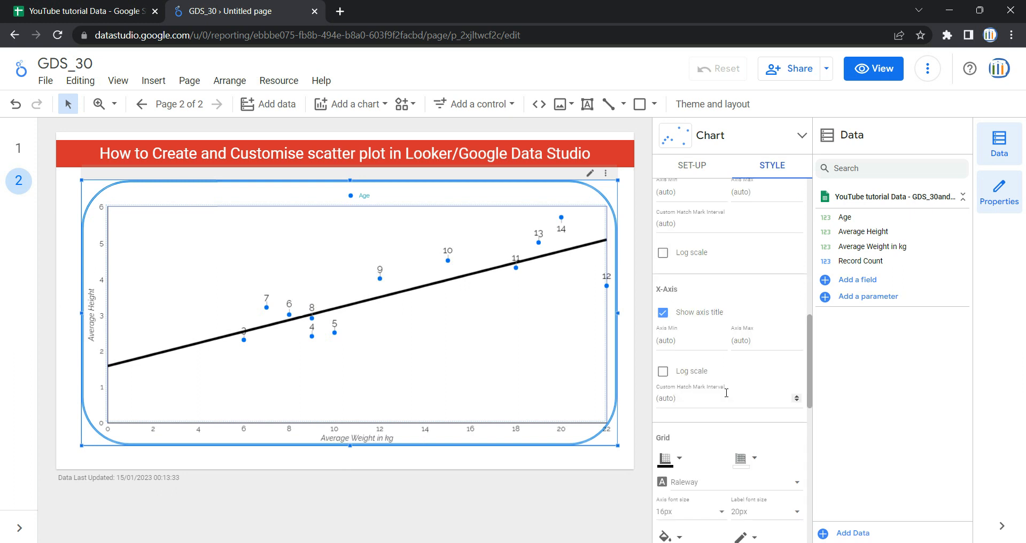
{"action": "left_click", "coordinate": [876, 68]}
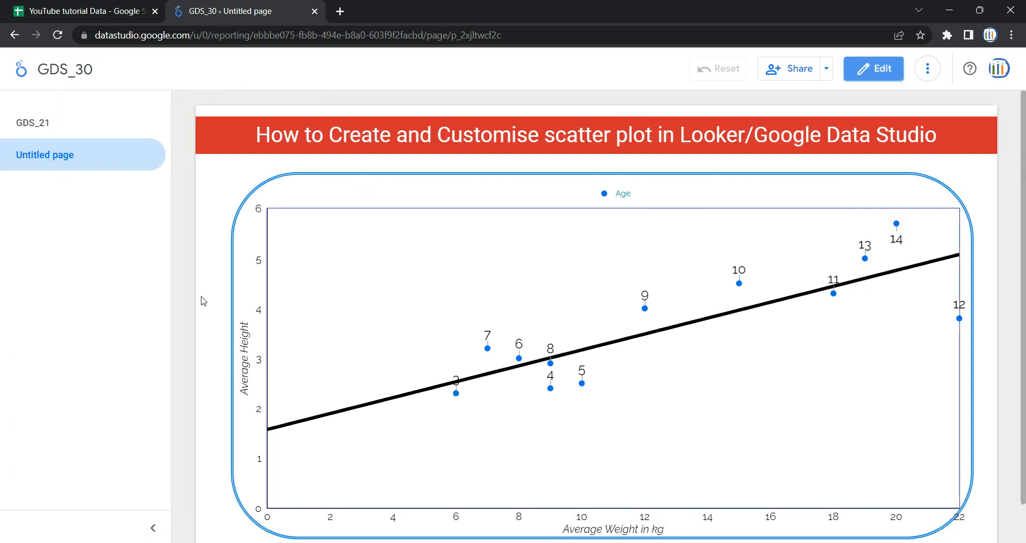
{"action": "left_click", "coordinate": [152, 530]}
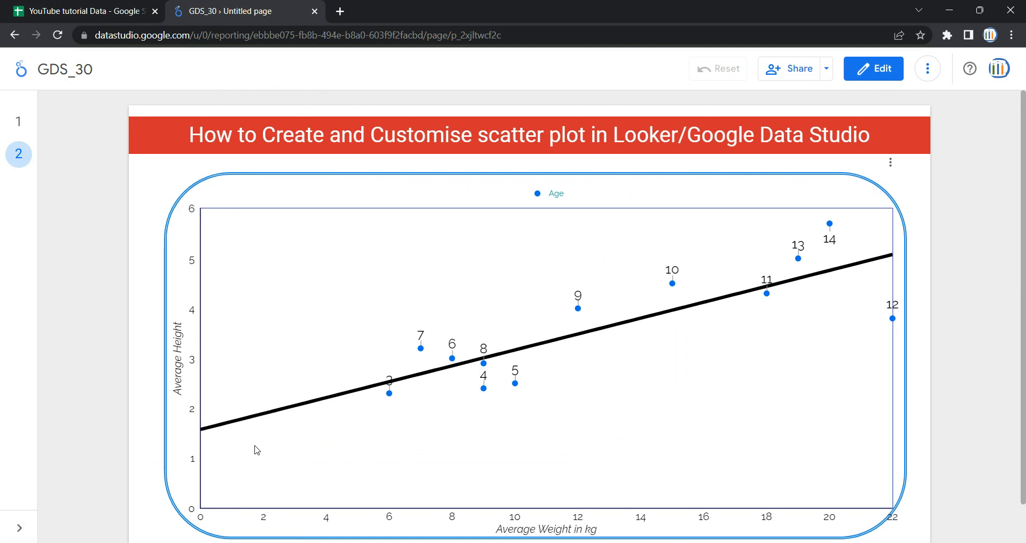